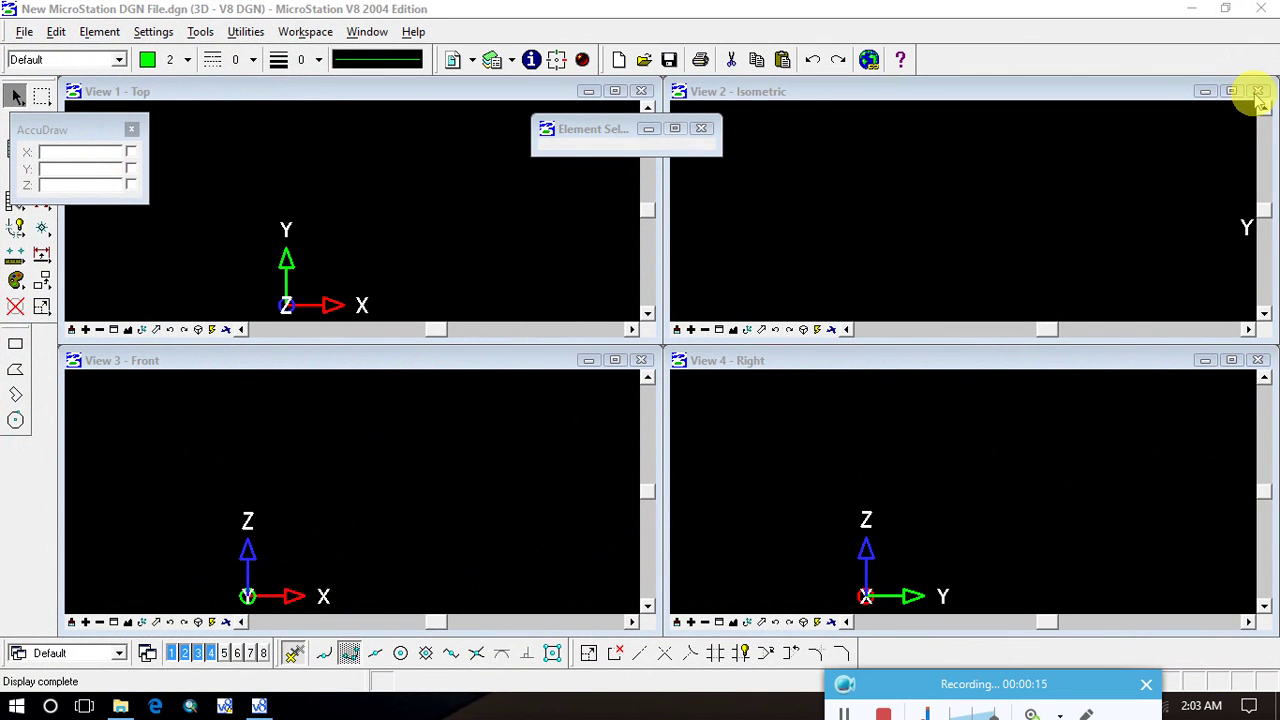
# Close the Isometric, Right and Front views and maximize the Top view.
pyautogui.click(1258, 91)
pyautogui.click(1258, 360)
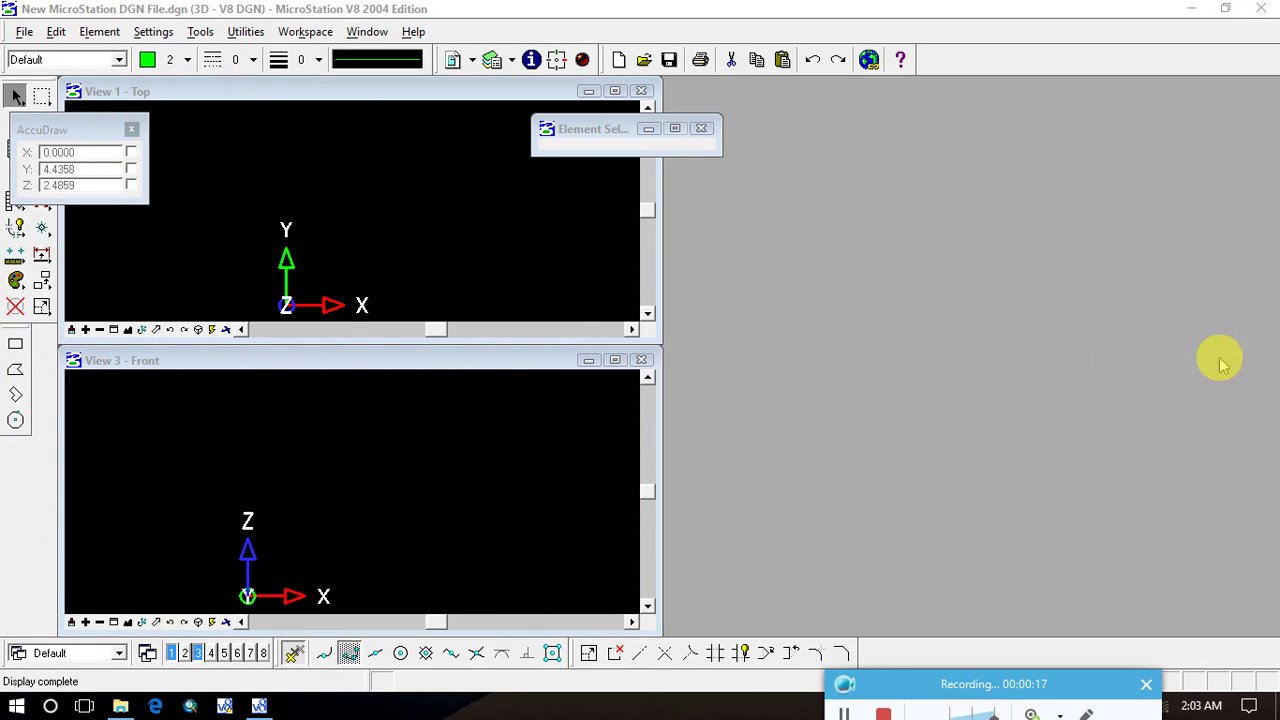
pyautogui.click(641, 360)
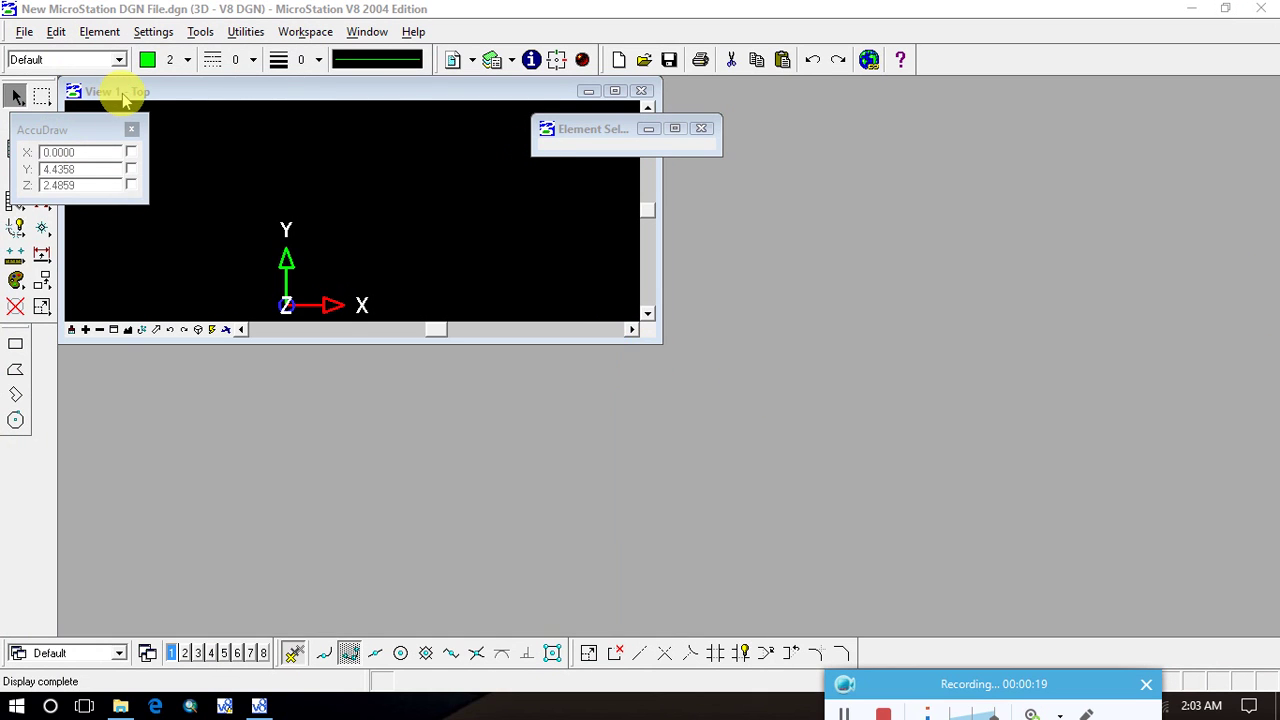
pyautogui.doubleClick(115, 90)
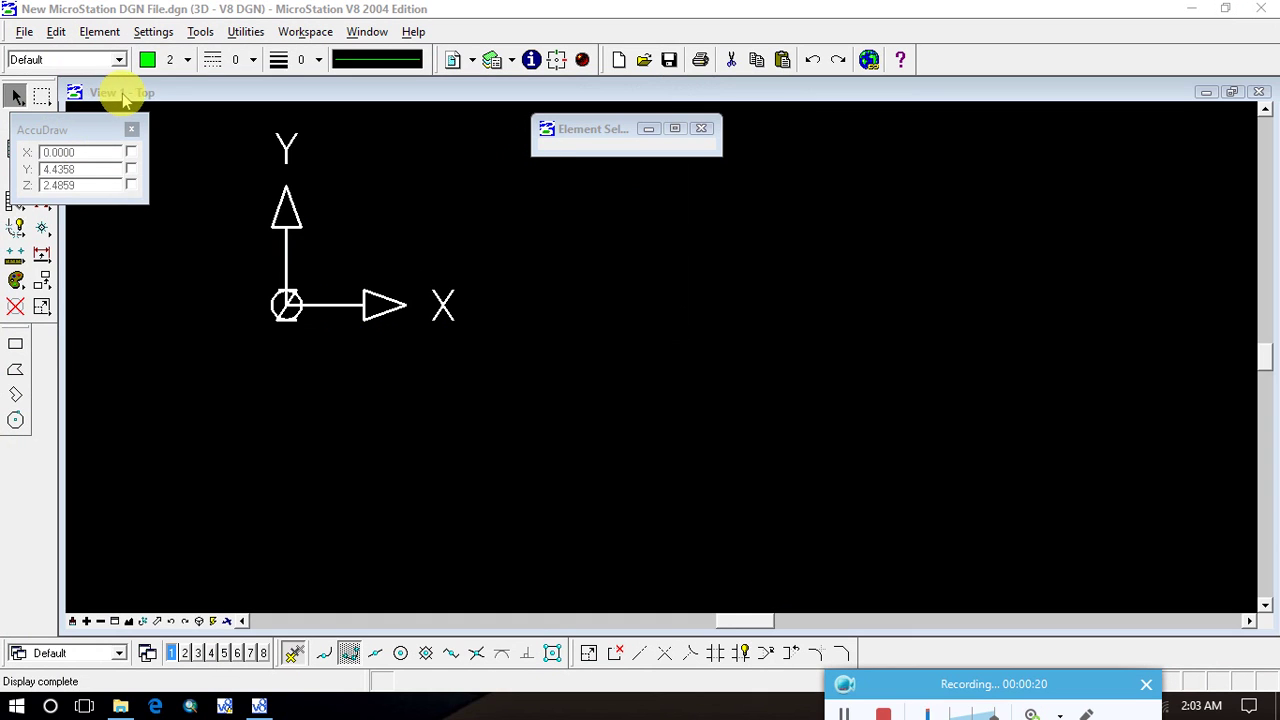
# Load the TSCAN and TMODEL applications from the available MDL applications.
pyautogui.click(245, 34)
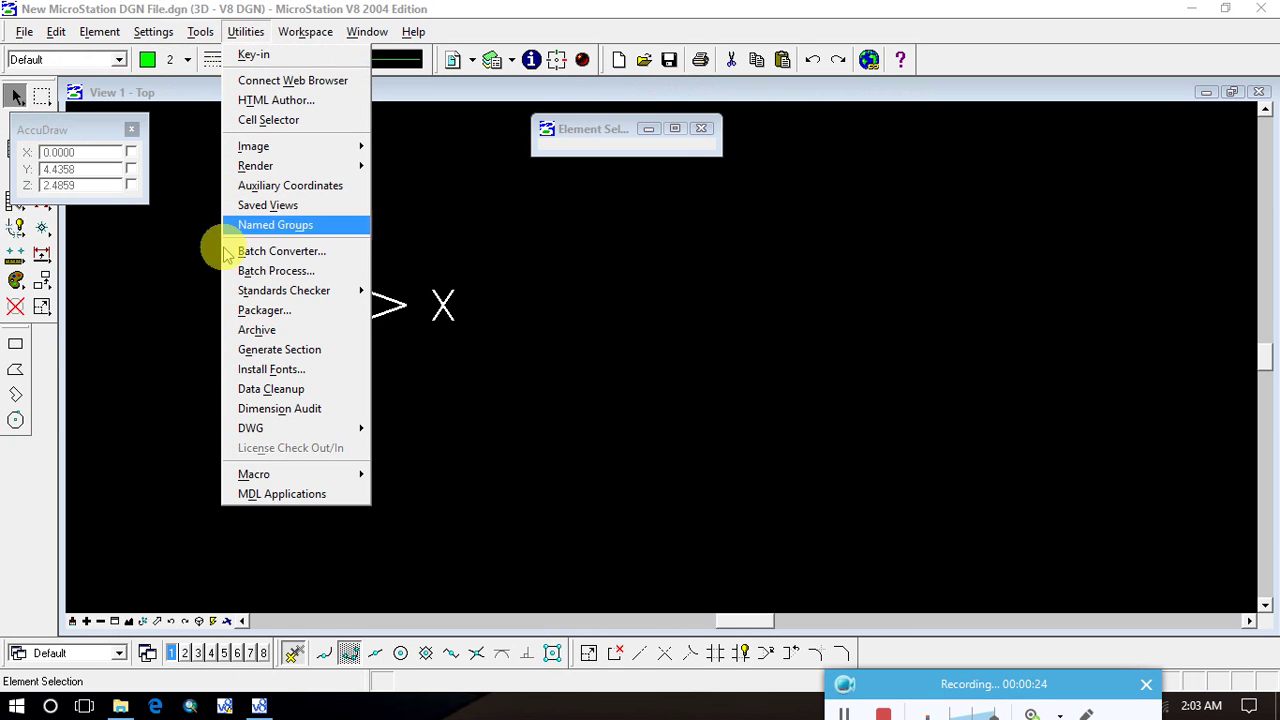
pyautogui.click(276, 497)
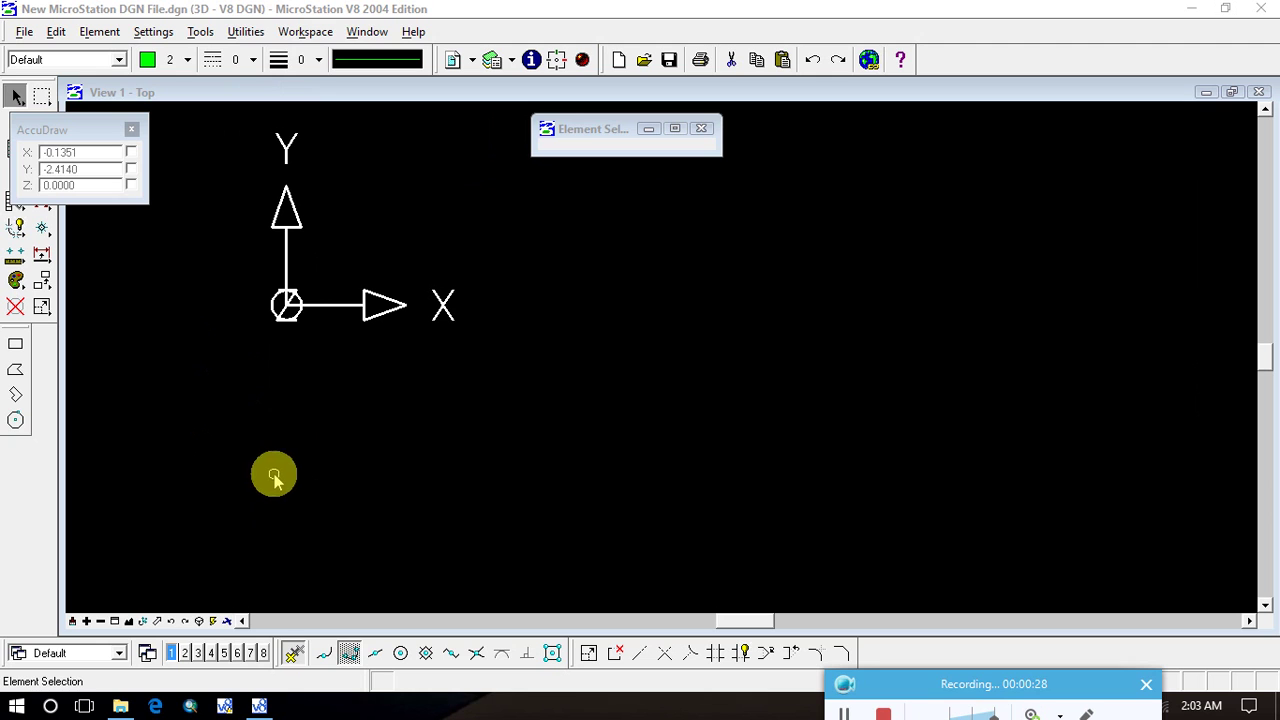
pyautogui.click(246, 32)
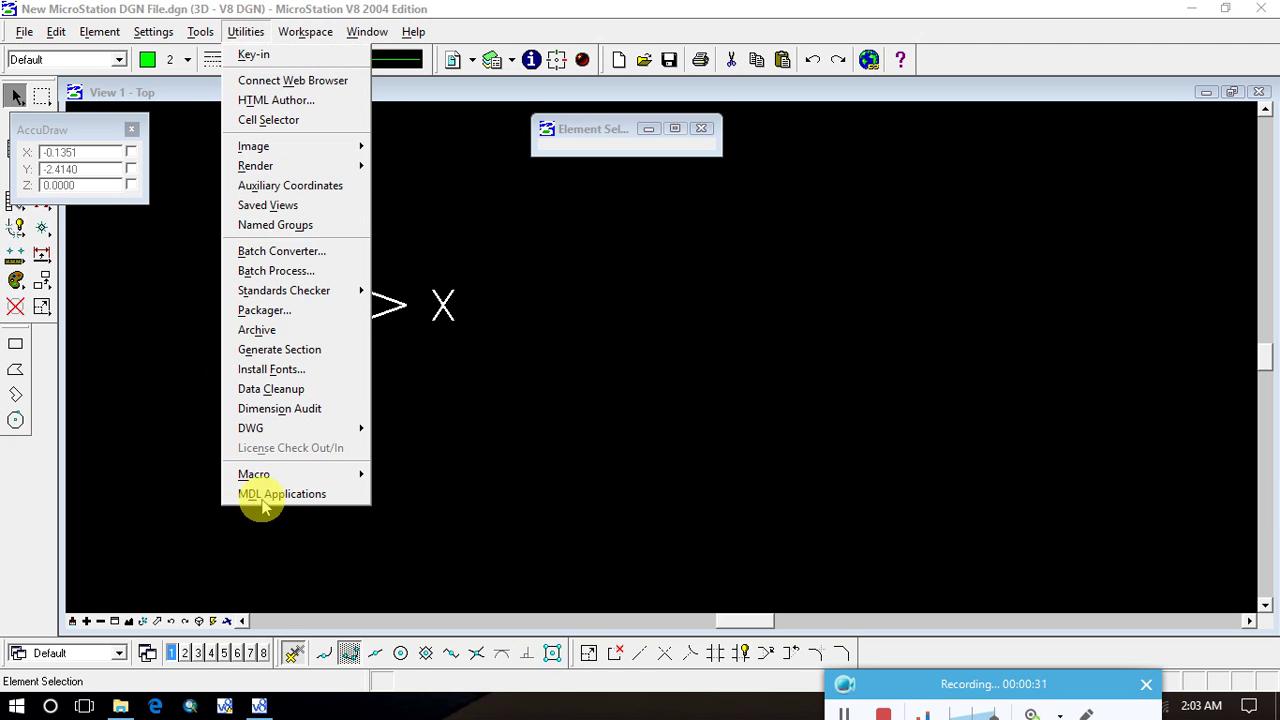
pyautogui.click(262, 500)
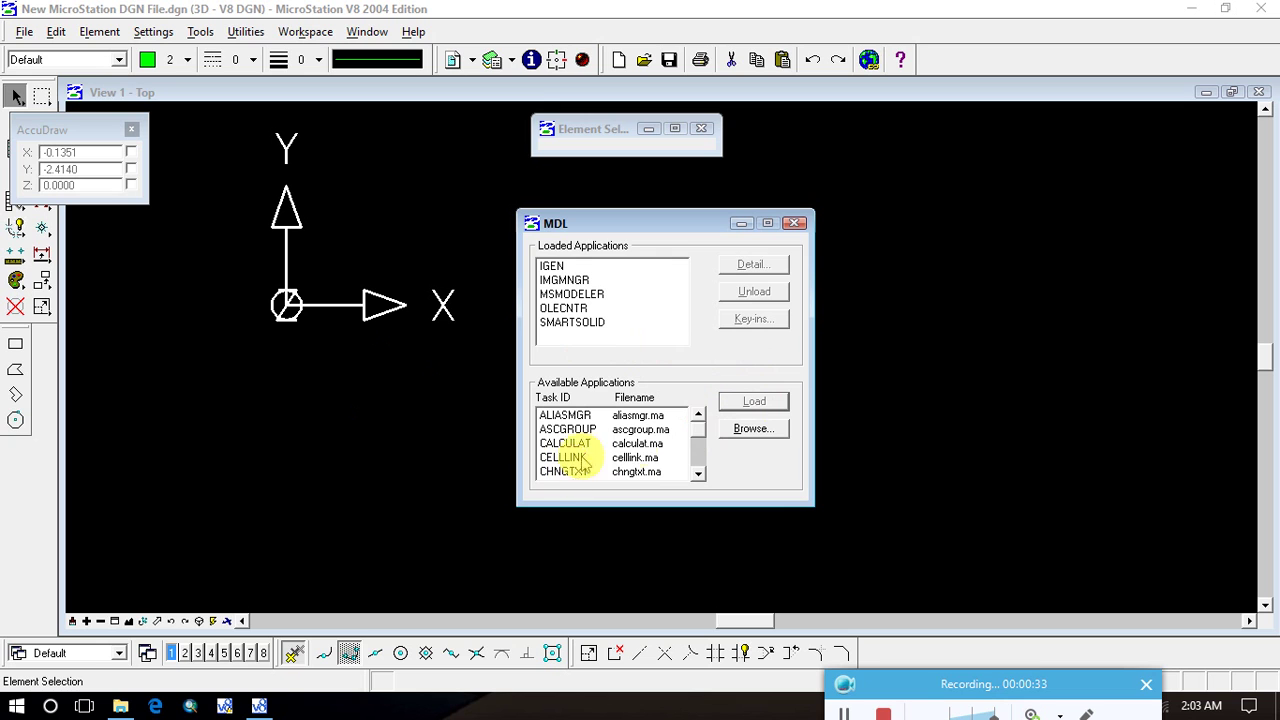
pyautogui.moveTo(697, 440); pyautogui.dragTo(695, 473)
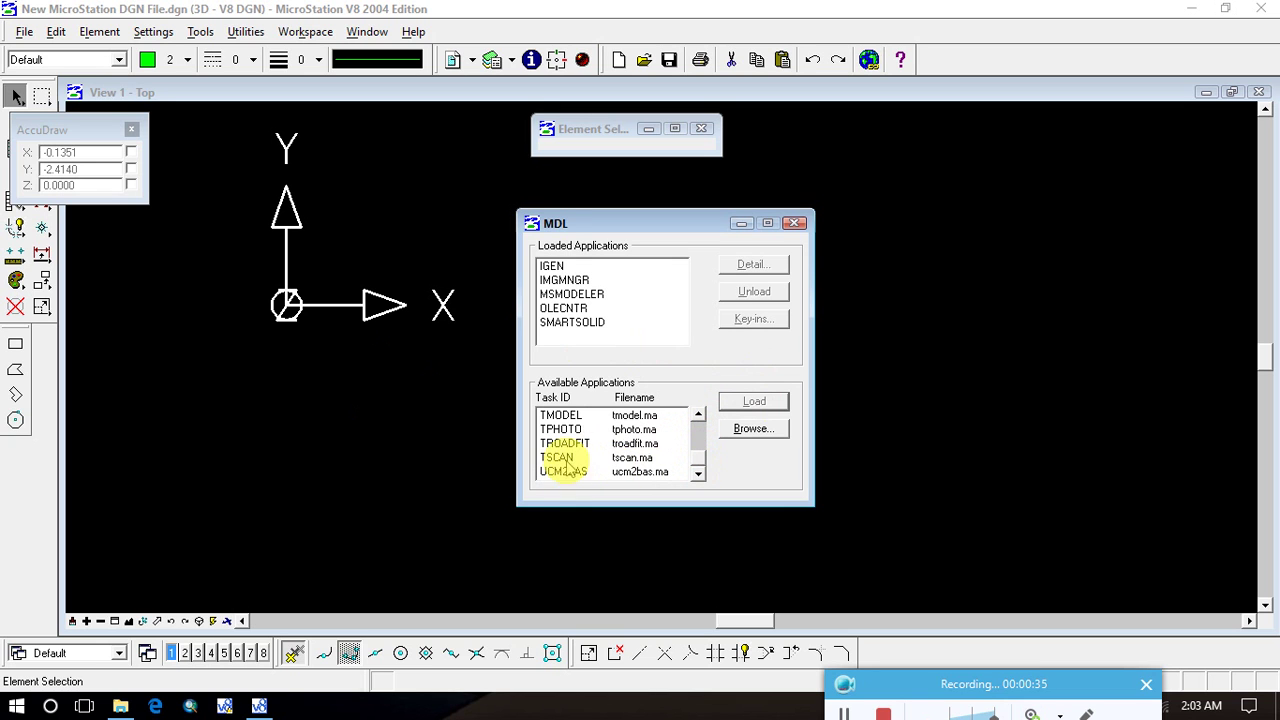
pyautogui.click(565, 457)
pyautogui.click(756, 401)
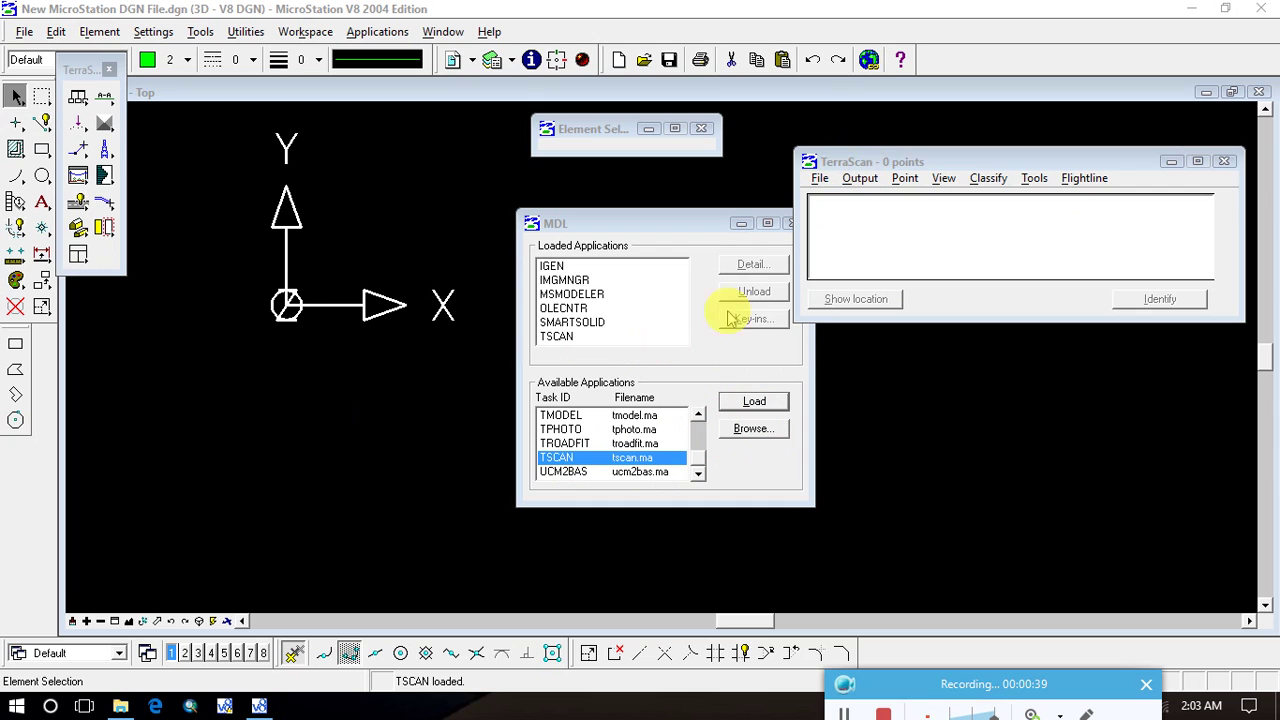
pyautogui.click(561, 414)
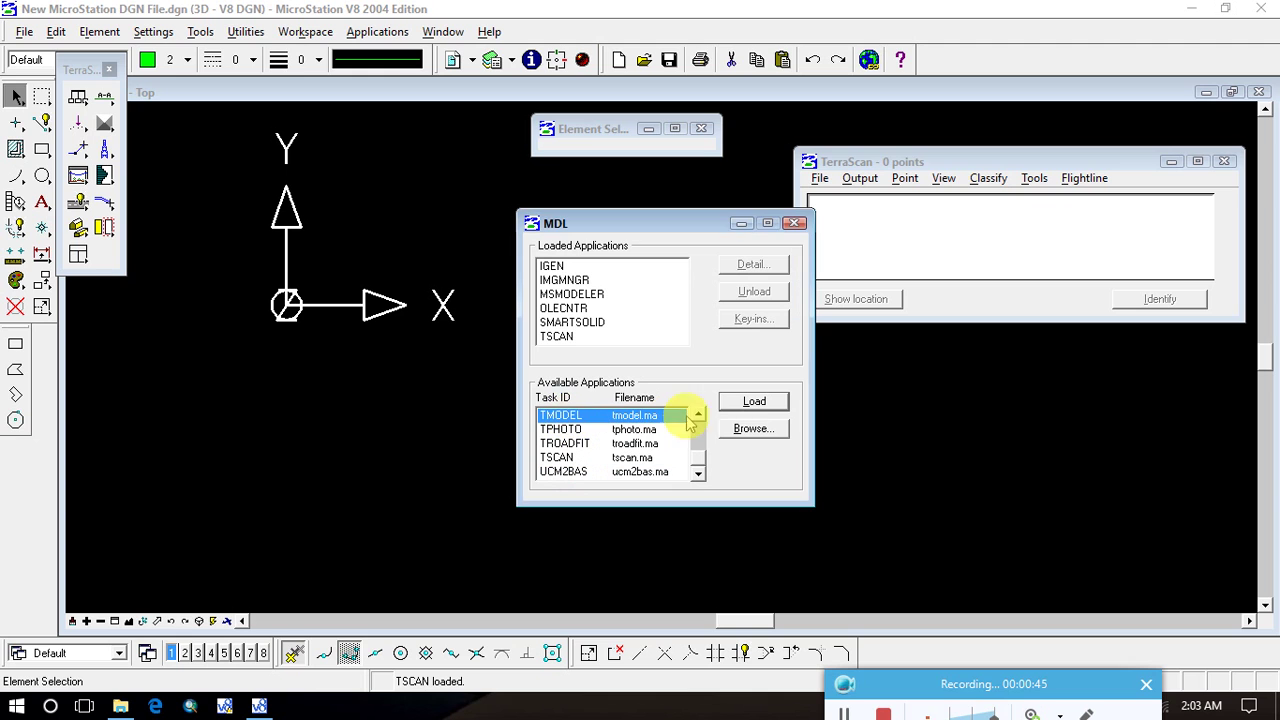
pyautogui.click(742, 404)
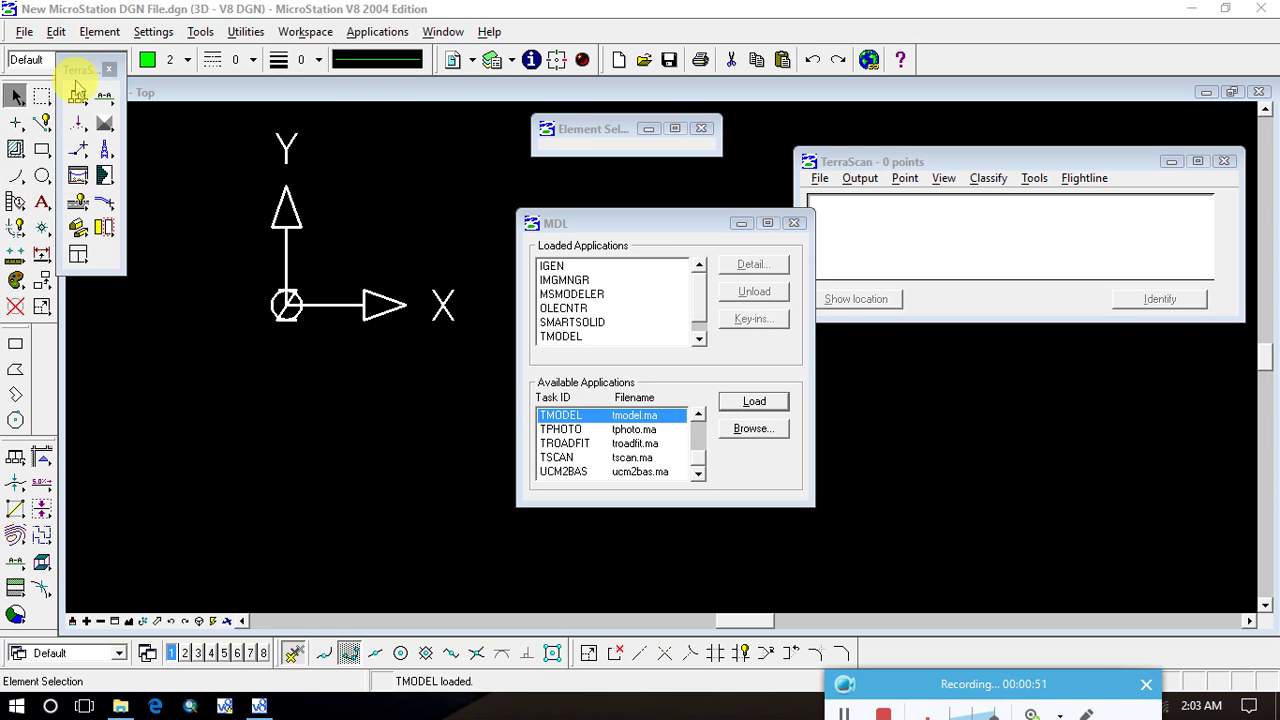
# Move the MDL and TerraScan windows aside and start reading points from a file in TerraScan.
pyautogui.moveTo(672, 223); pyautogui.dragTo(180, 430)
pyautogui.moveTo(860, 162); pyautogui.dragTo(932, 125)
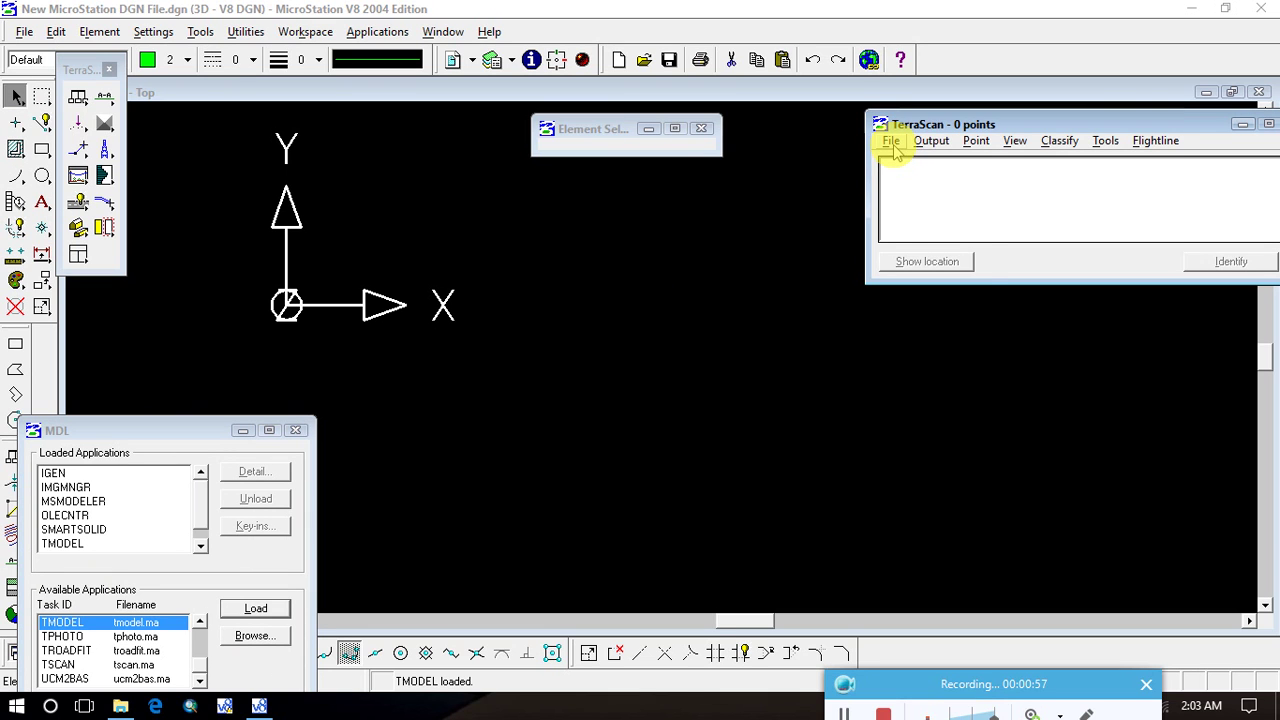
pyautogui.click(891, 141)
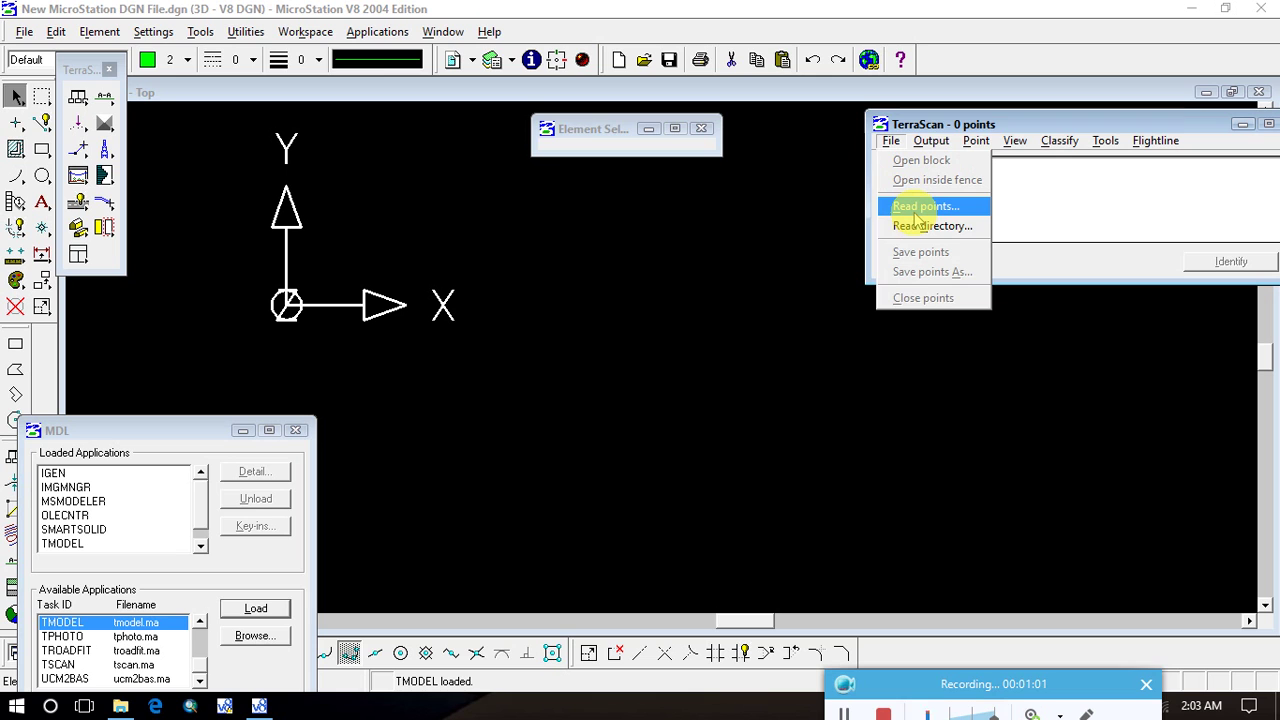
pyautogui.click(910, 206)
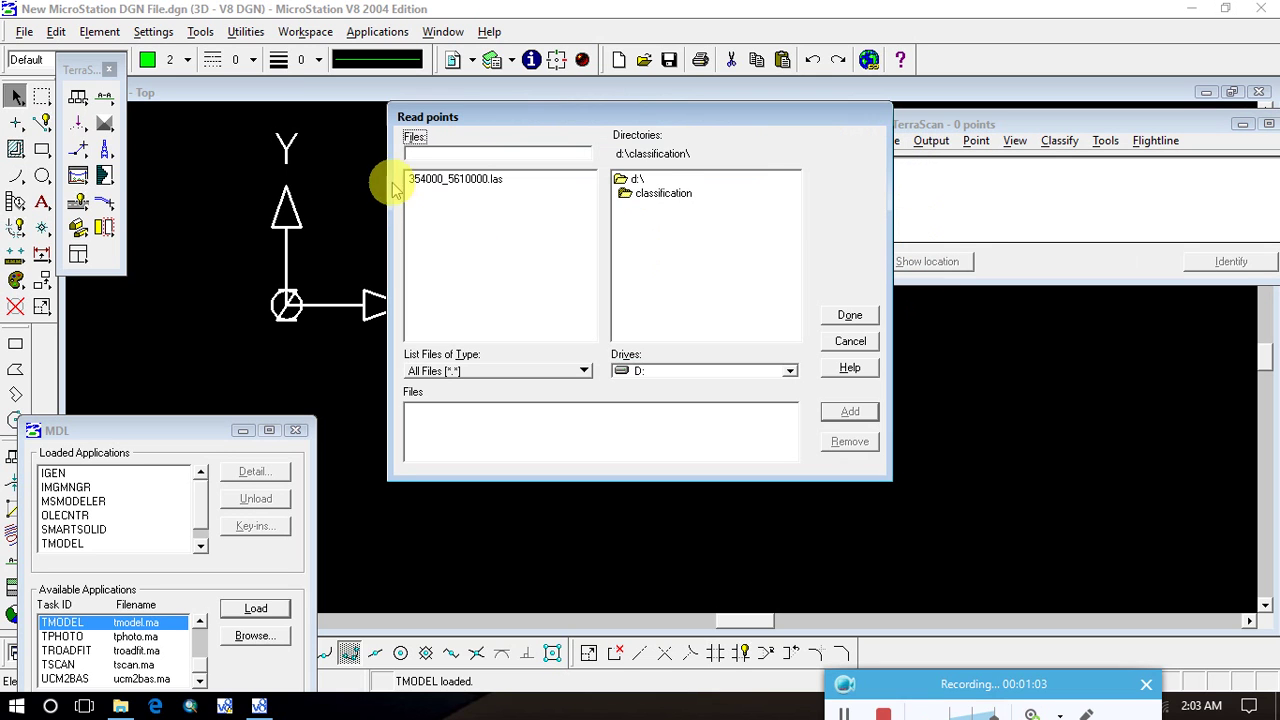
# Browse the folders on drive D:, including LIDAR LASS FILE, for a LiDAR point file.
pyautogui.doubleClick(637, 182)
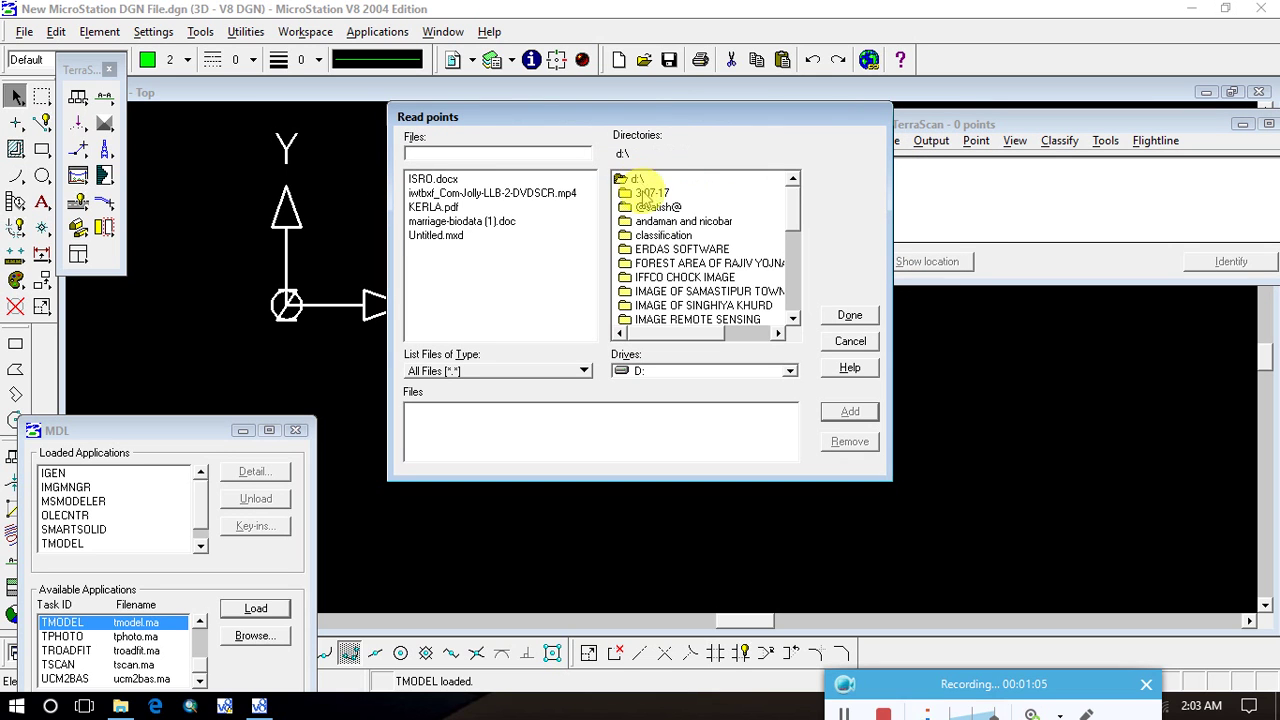
pyautogui.scroll(-1, 660, 290)
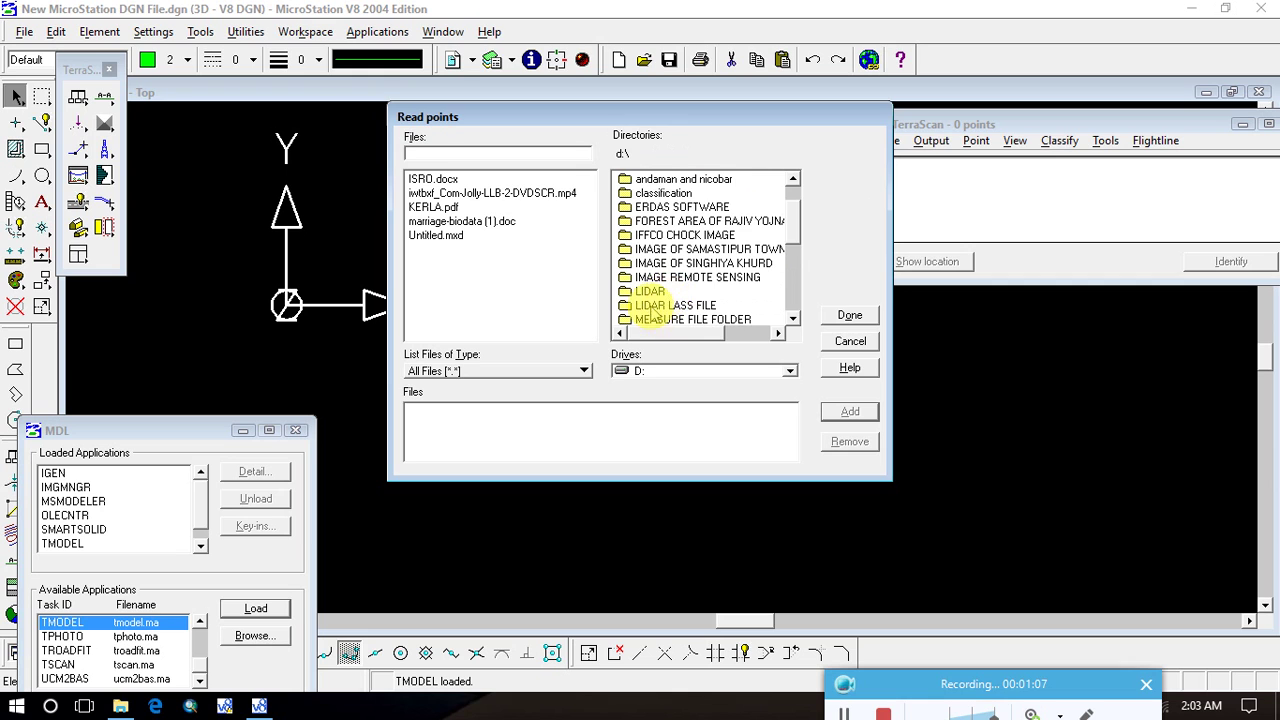
pyautogui.scroll(-3, 670, 295)
pyautogui.scroll(-1, 680, 286)
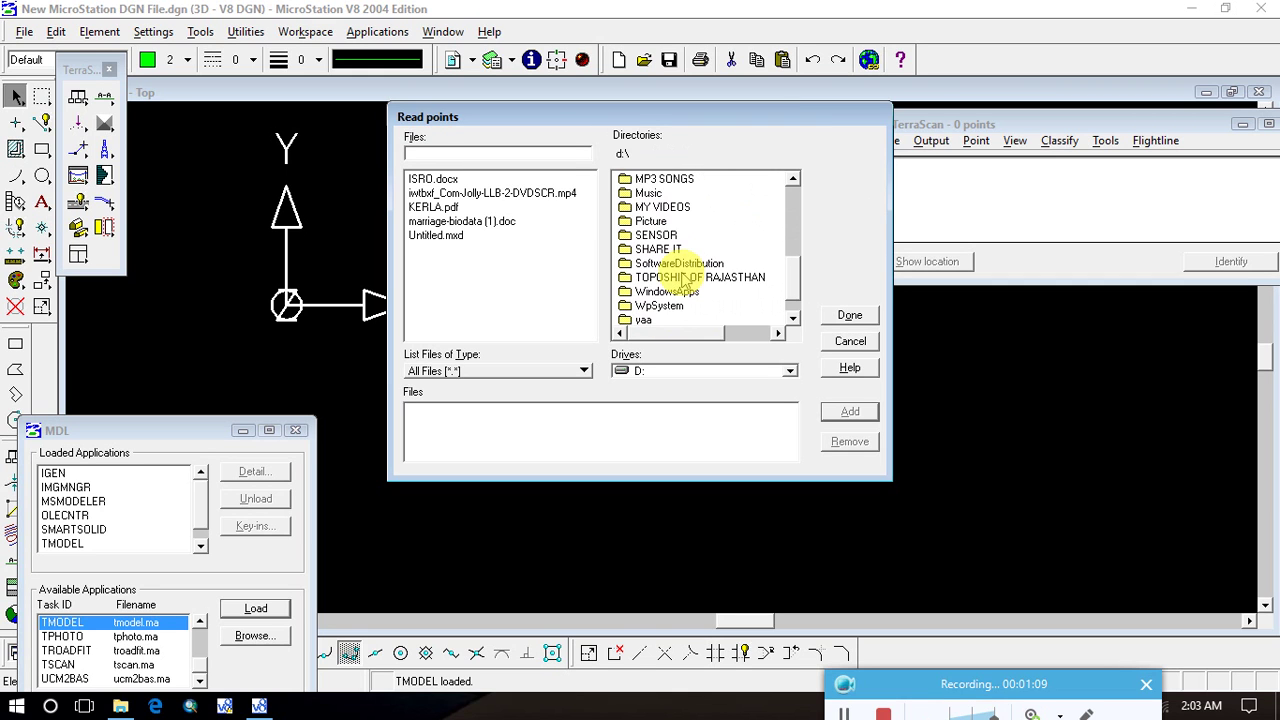
pyautogui.scroll(-1, 684, 280)
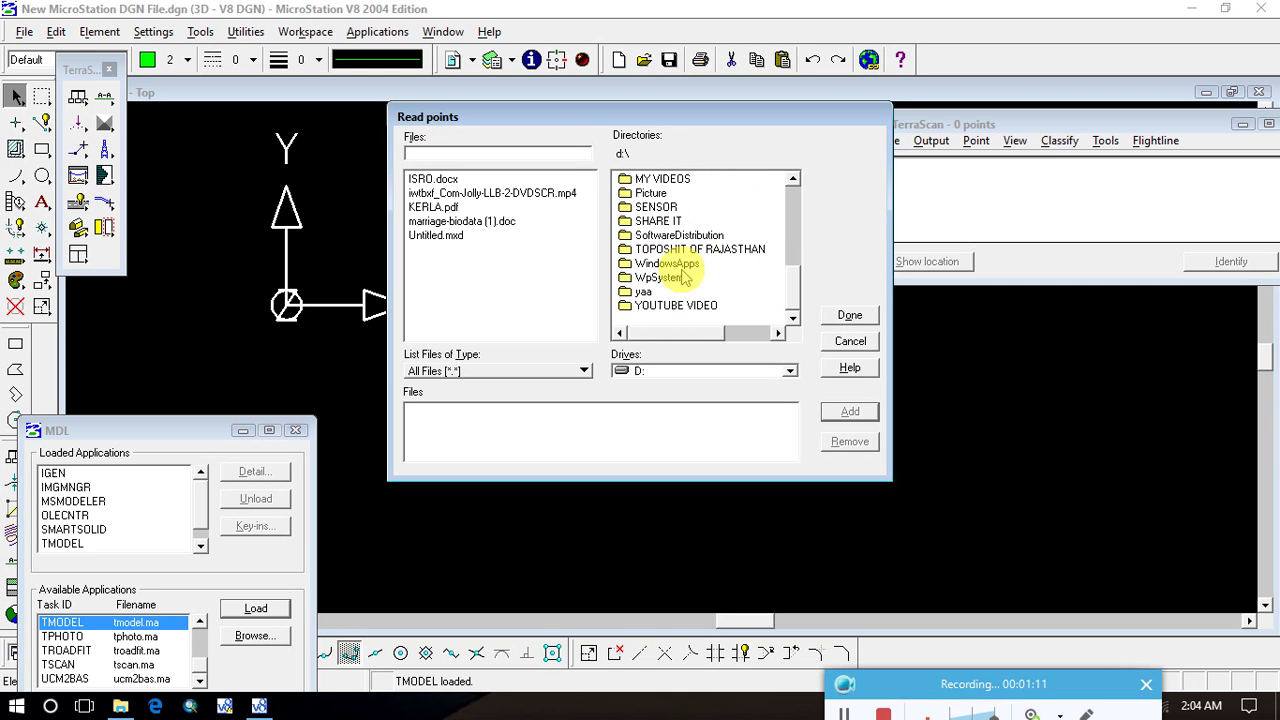
pyautogui.scroll(4, 685, 282)
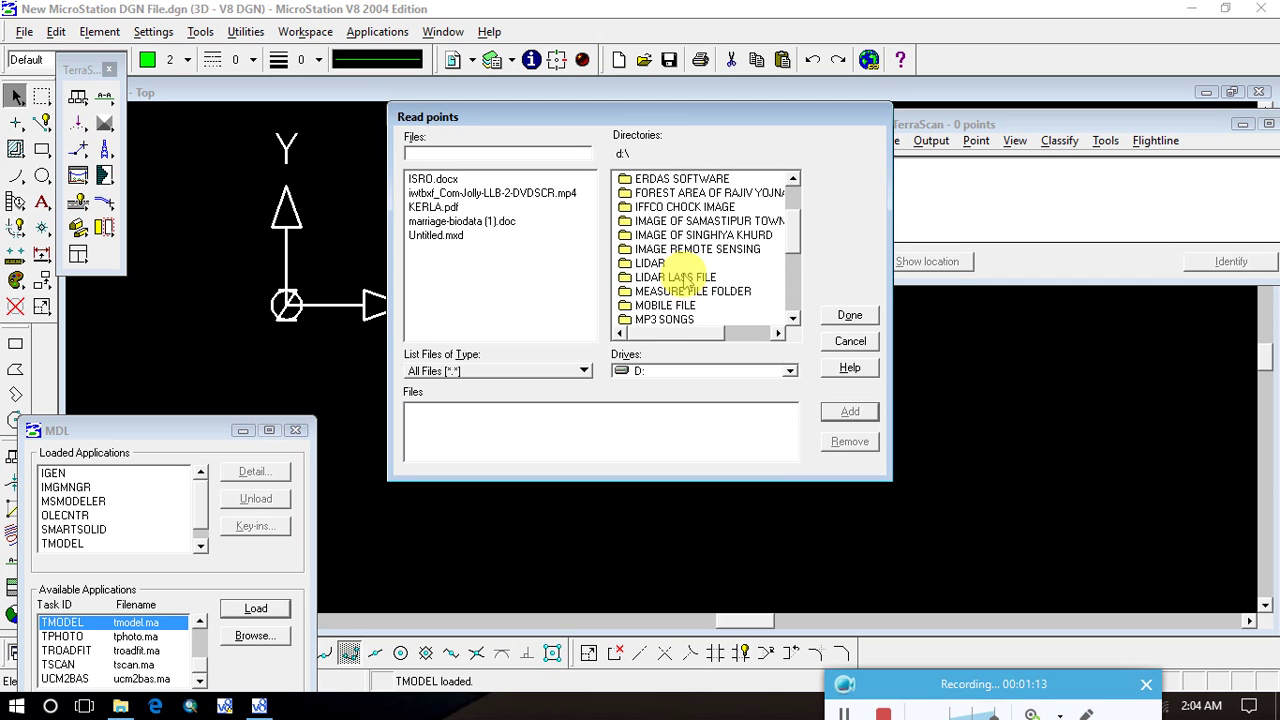
pyautogui.scroll(2, 680, 282)
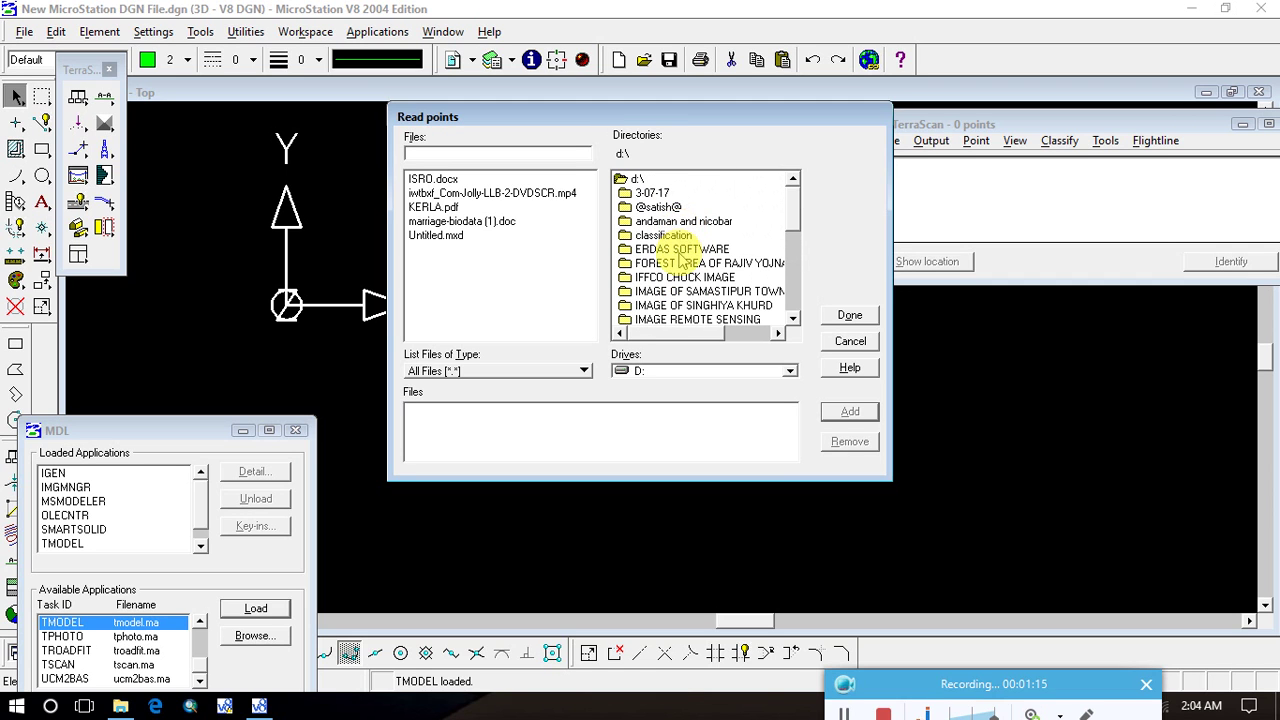
pyautogui.scroll(-2, 680, 265)
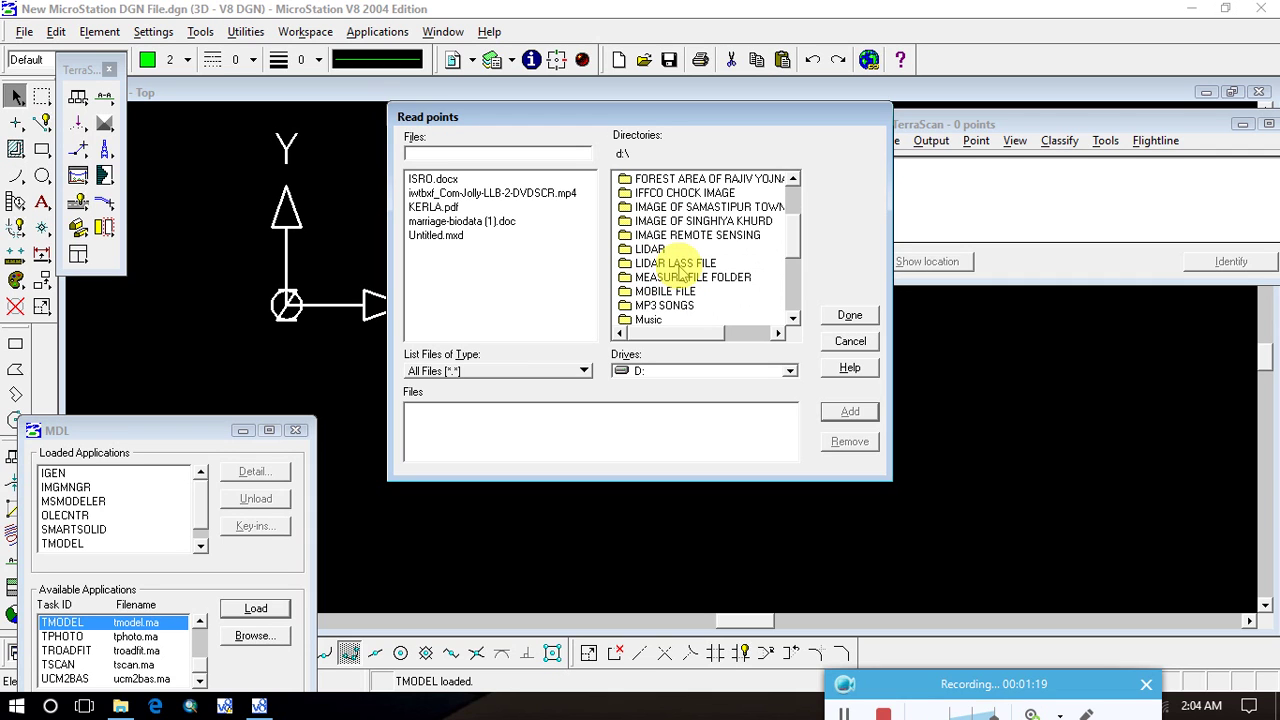
pyautogui.doubleClick(678, 264)
pyautogui.click(655, 194)
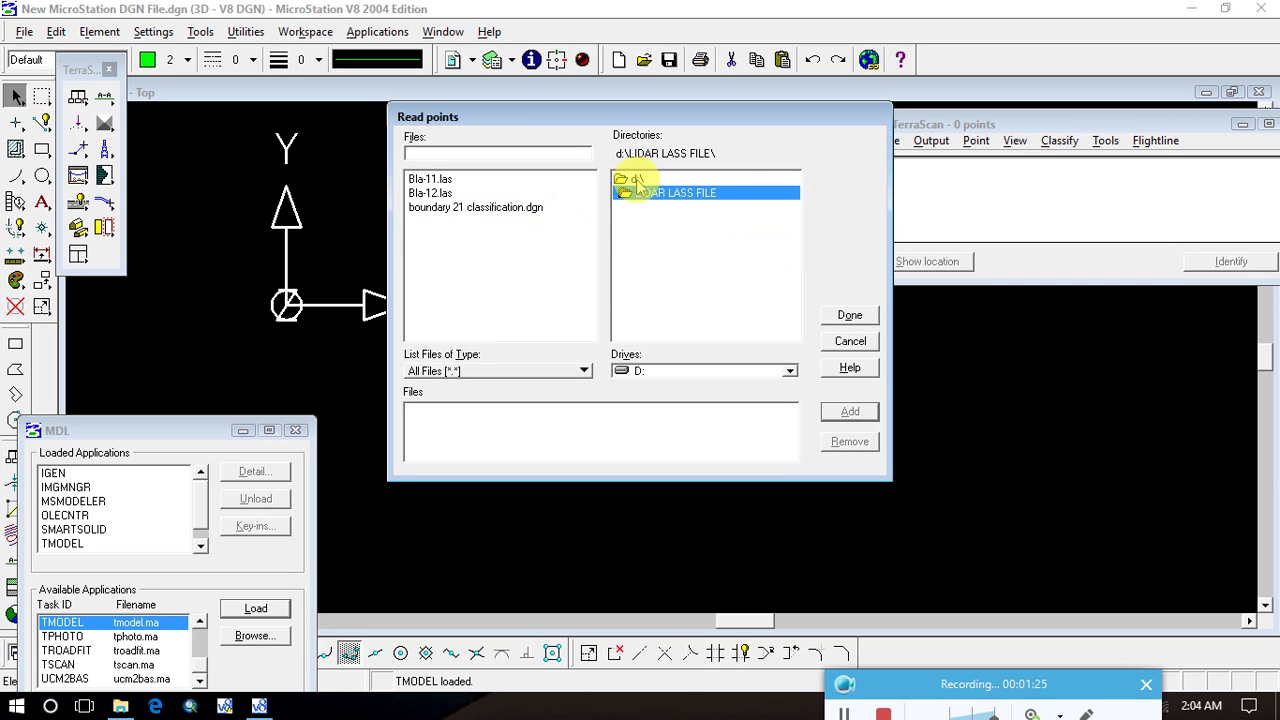
pyautogui.doubleClick(636, 178)
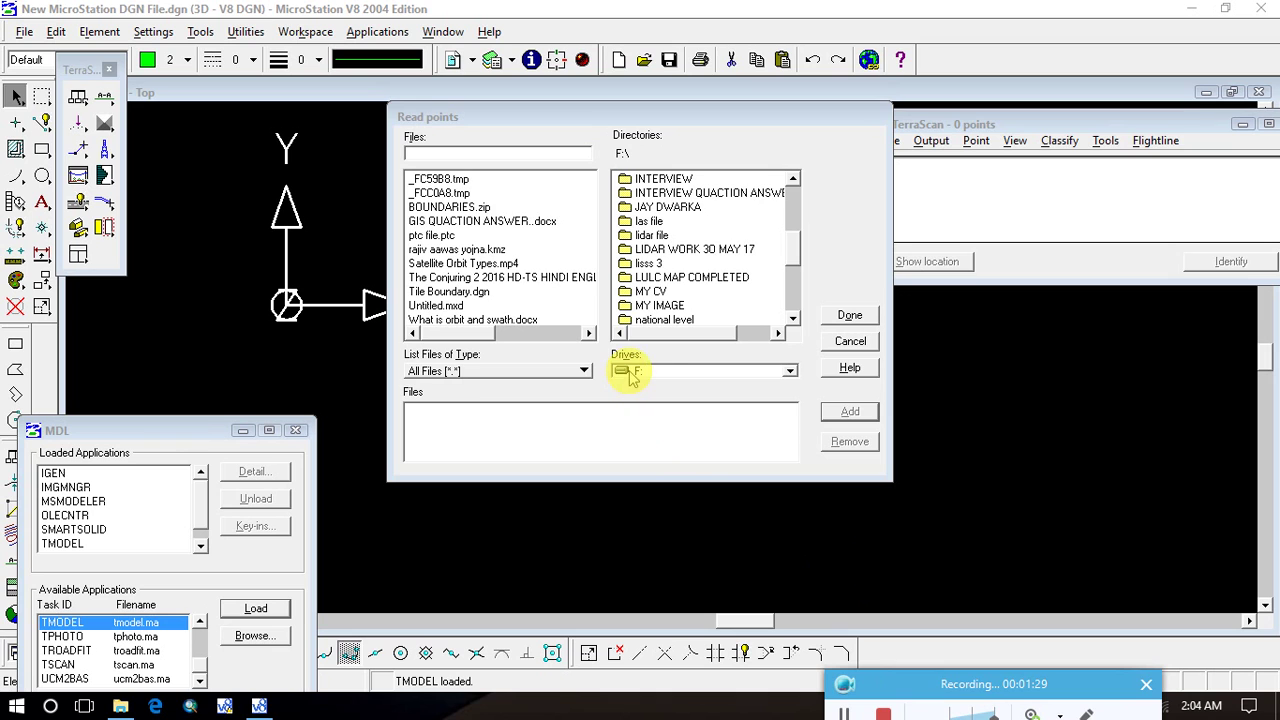
# Load Classification.las from the folder LIDAR WORK 30 MAY 17\lidar project\lidar12 on drive F:, keeping LAS 1.1 format and no transform.
pyautogui.doubleClick(668, 250)
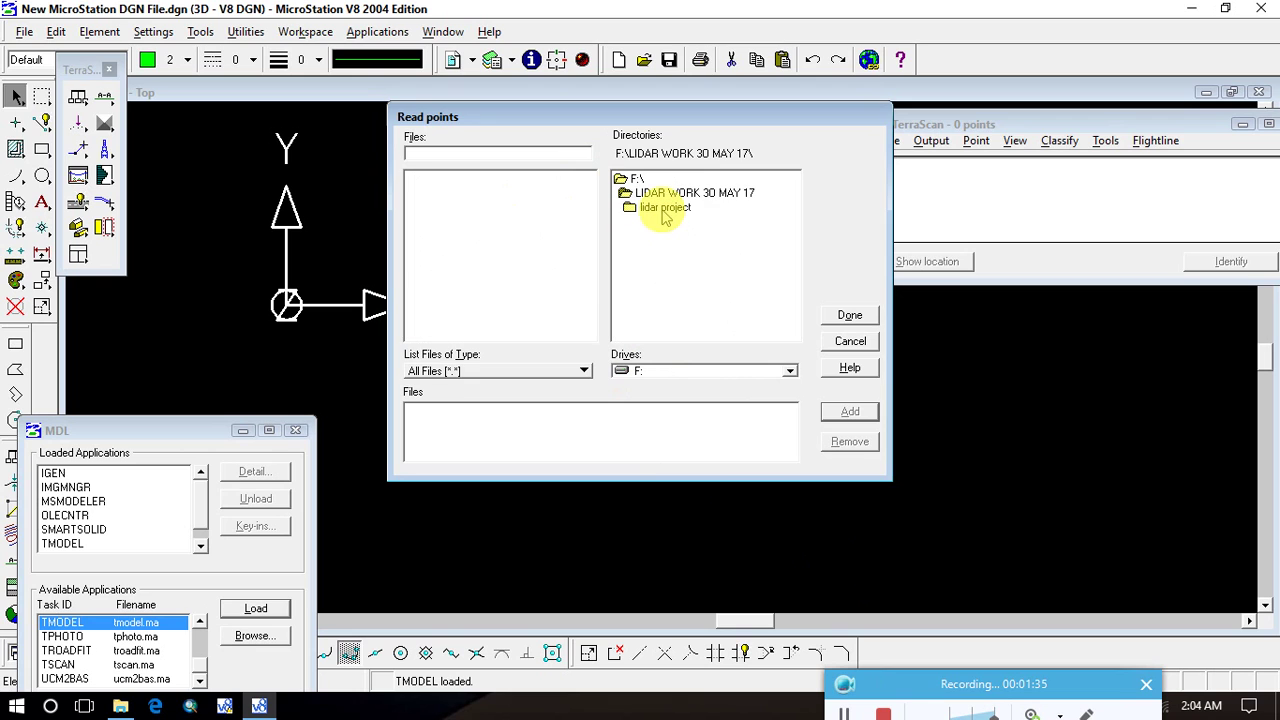
pyautogui.doubleClick(665, 208)
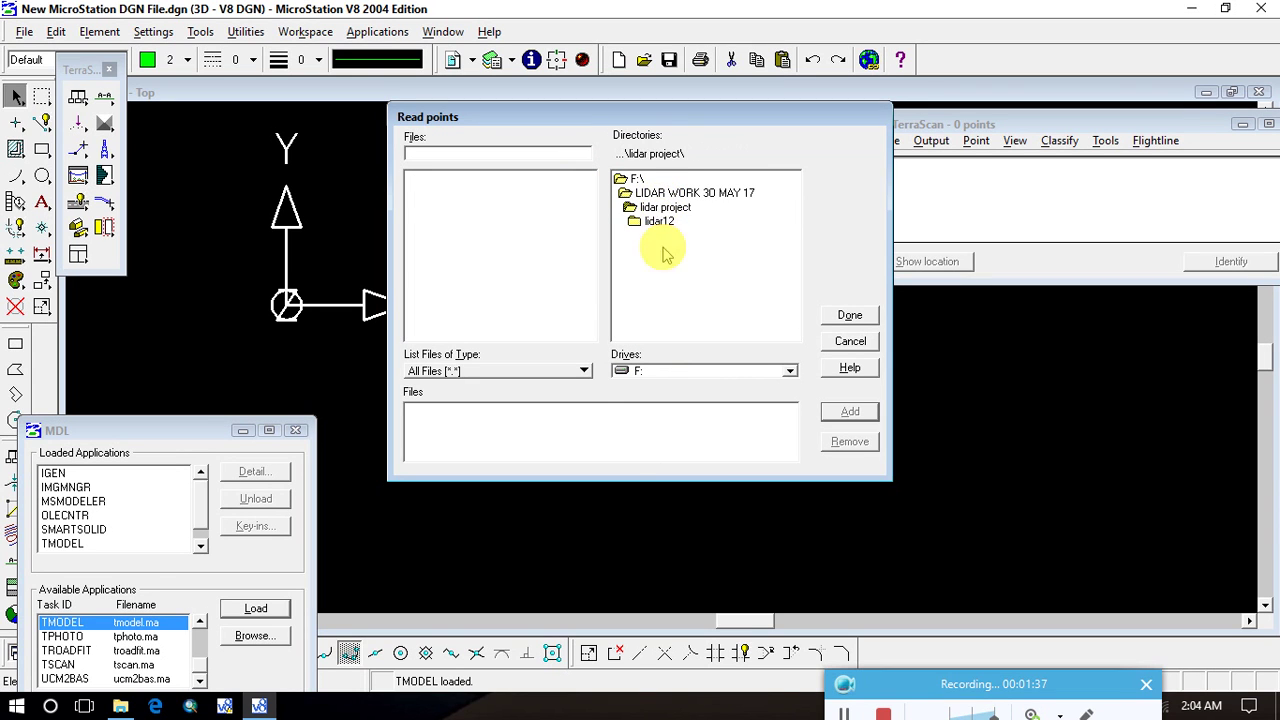
pyautogui.doubleClick(658, 222)
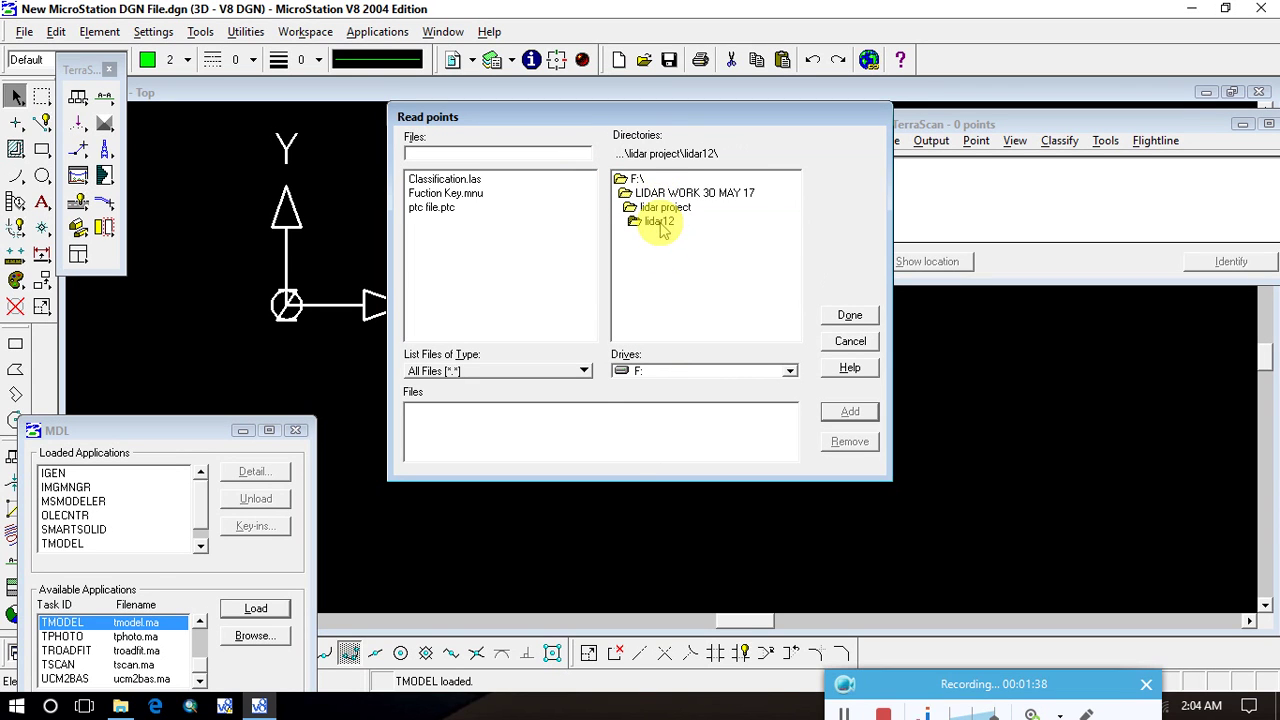
pyautogui.doubleClick(445, 179)
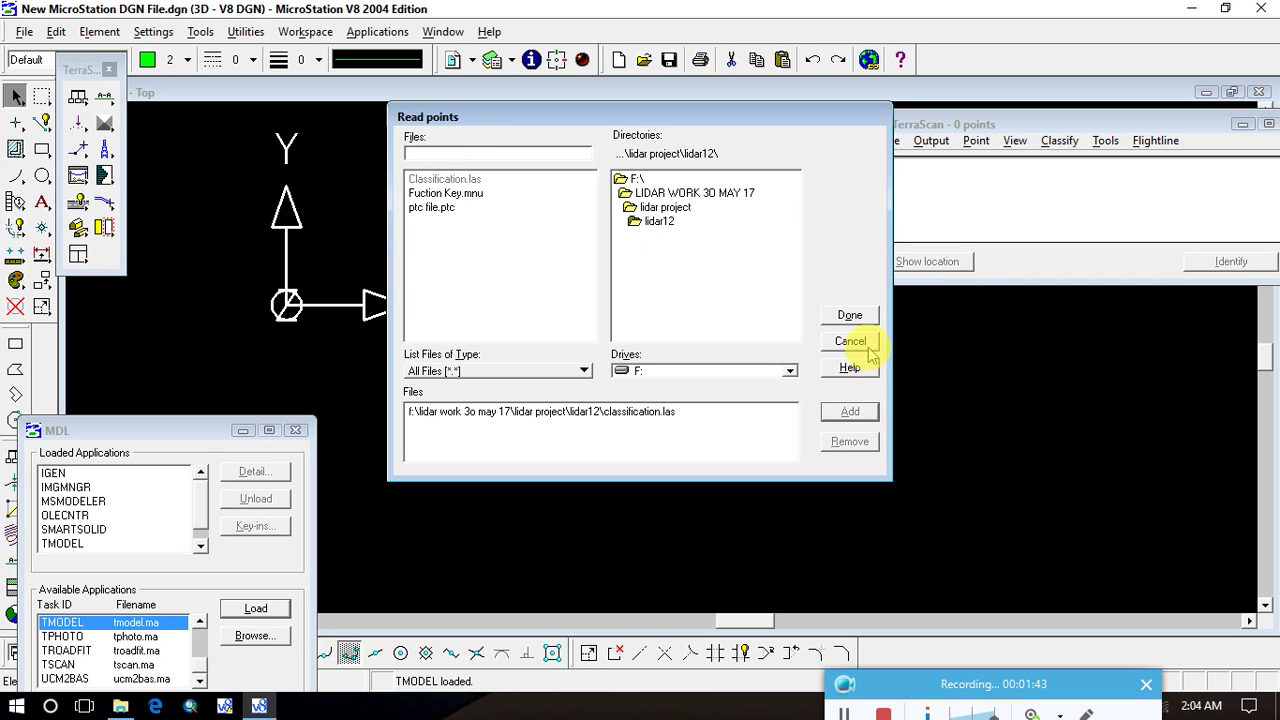
pyautogui.click(652, 420)
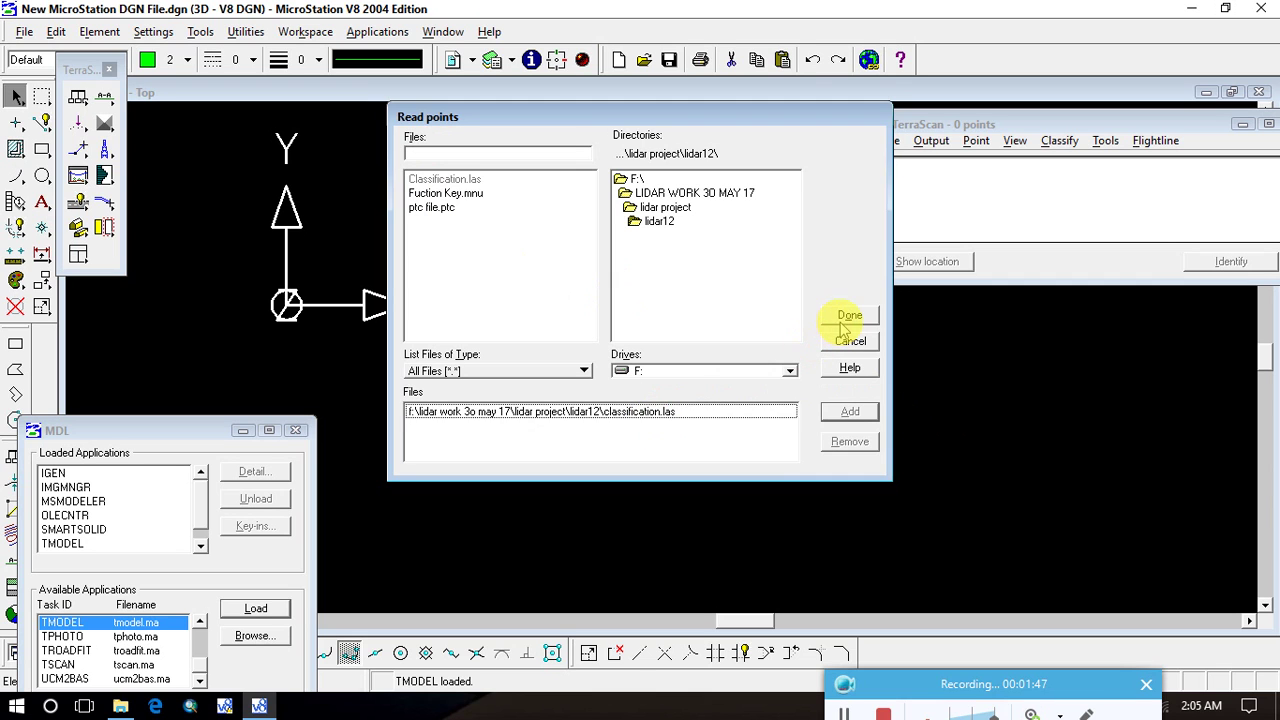
pyautogui.click(651, 411)
pyautogui.click(848, 316)
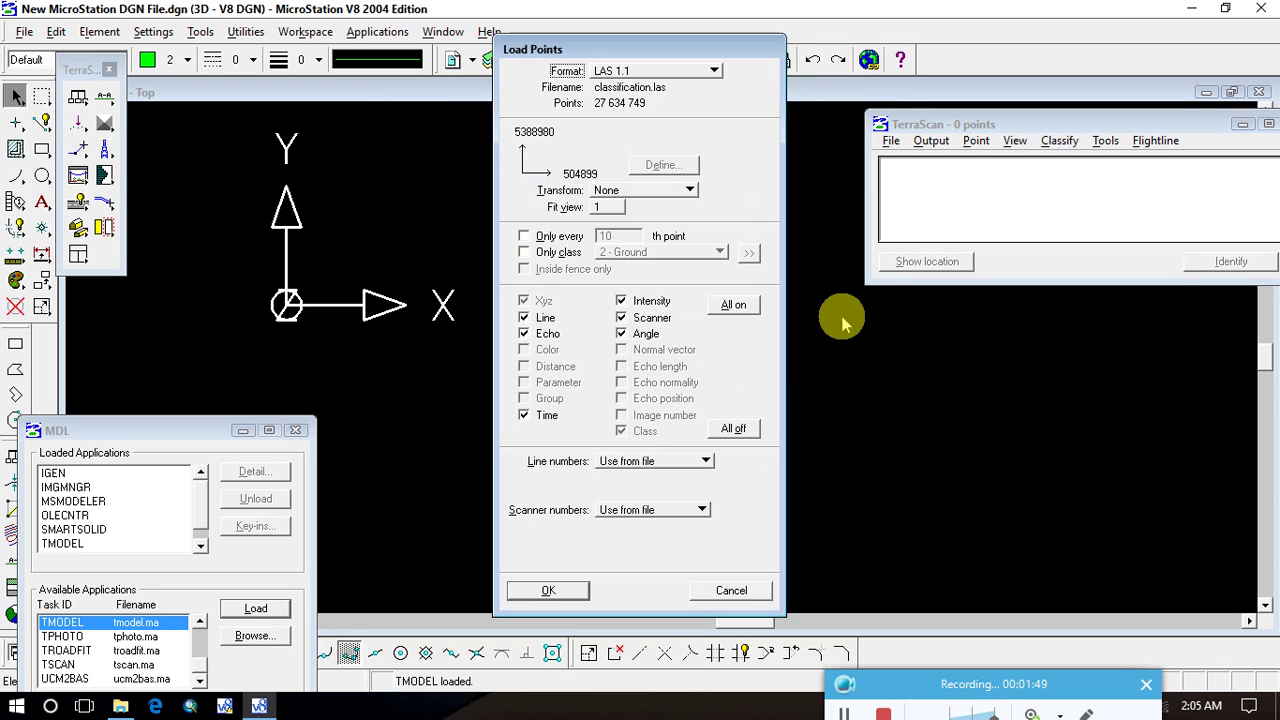
pyautogui.click(549, 591)
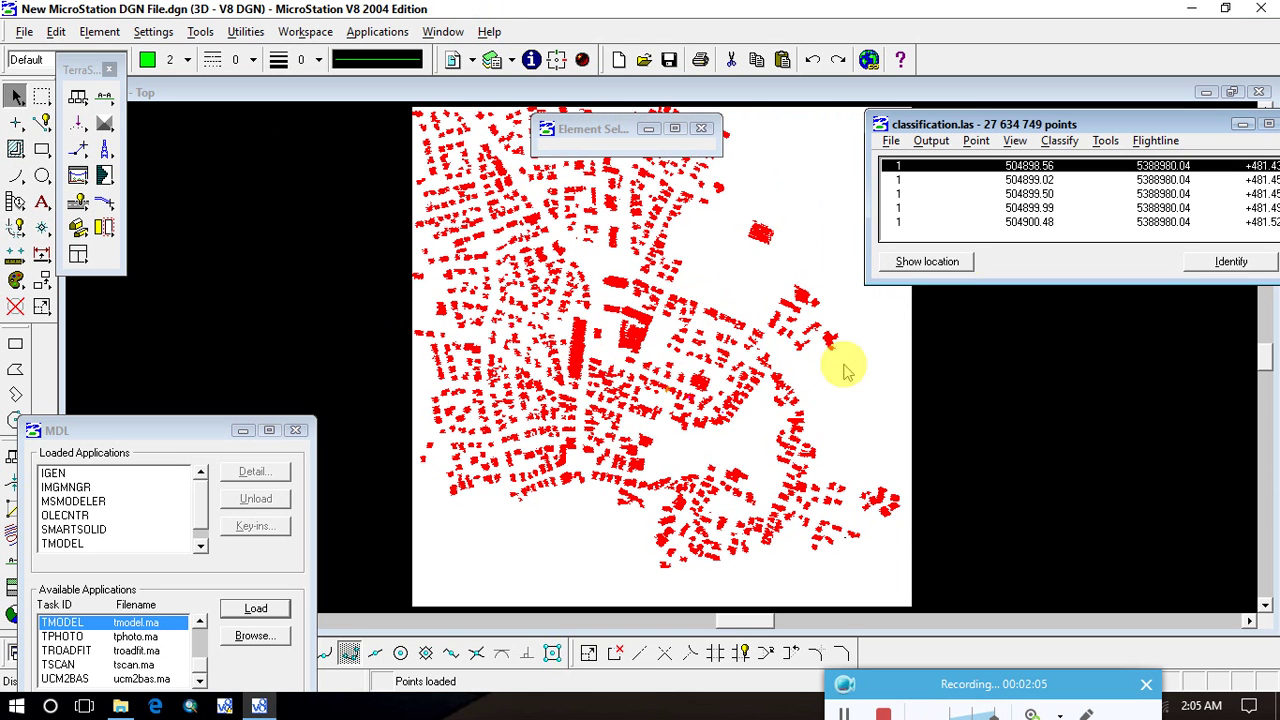
# Color the points in view 1 by Shading and switch off the Low point class there.
pyautogui.scroll(3, 672, 510)
pyautogui.scroll(-3, 658, 312)
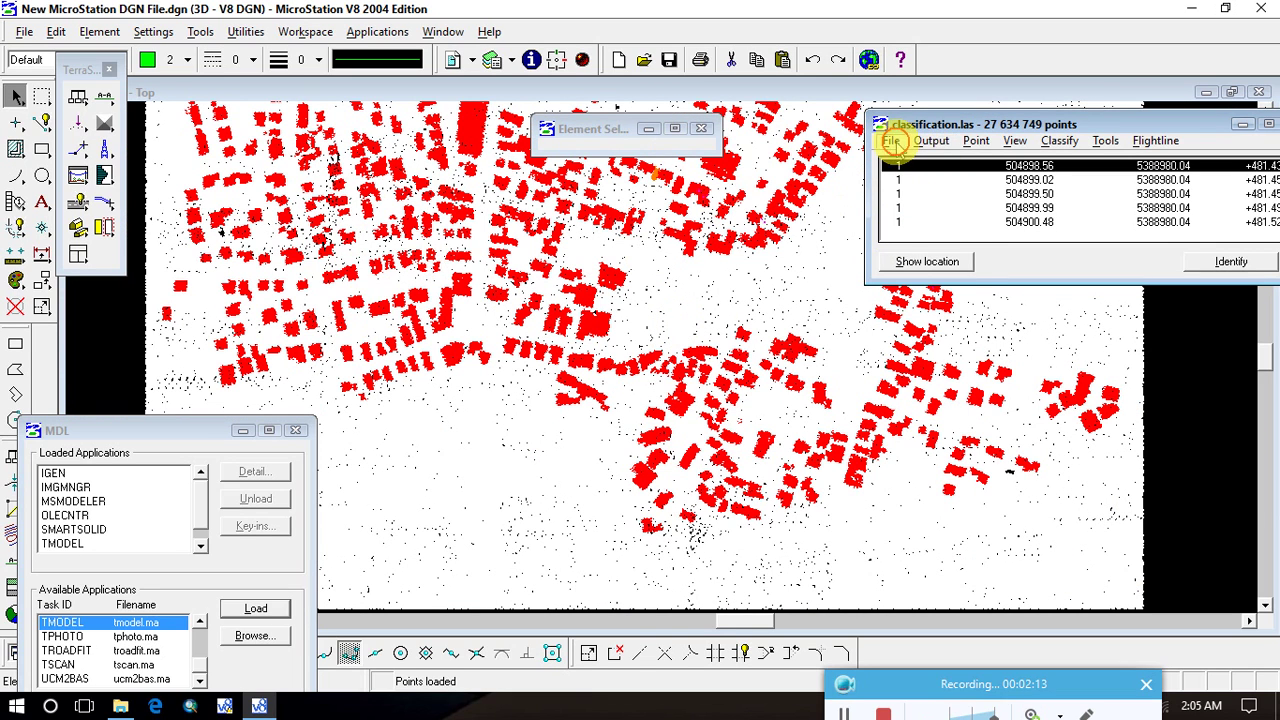
pyautogui.click(892, 141)
pyautogui.moveTo(1033, 144)
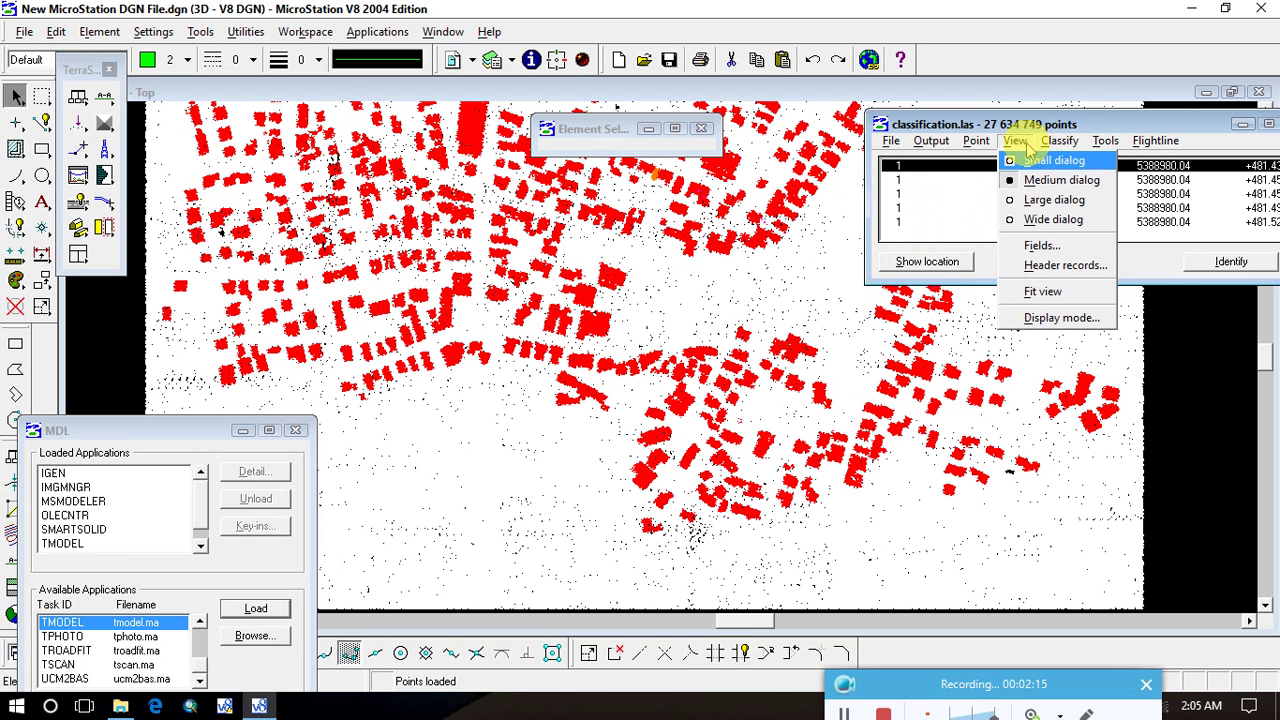
pyautogui.click(1066, 318)
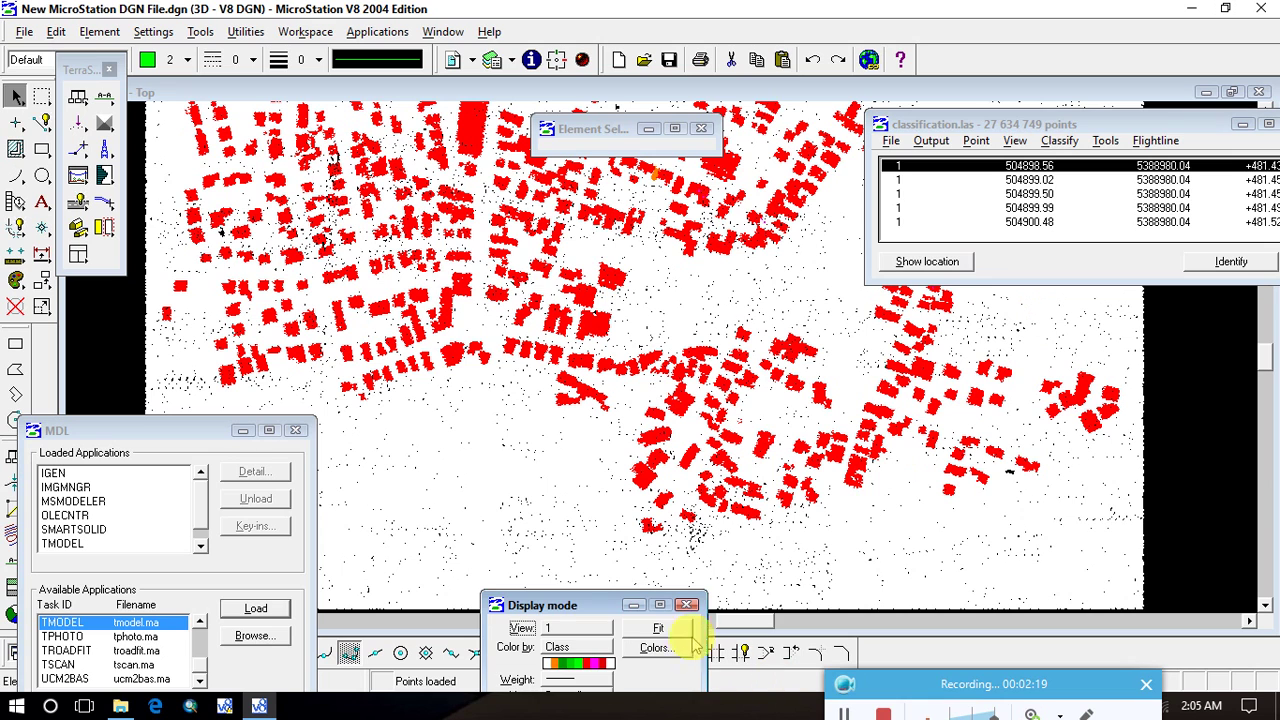
pyautogui.moveTo(580, 607); pyautogui.dragTo(1028, 450)
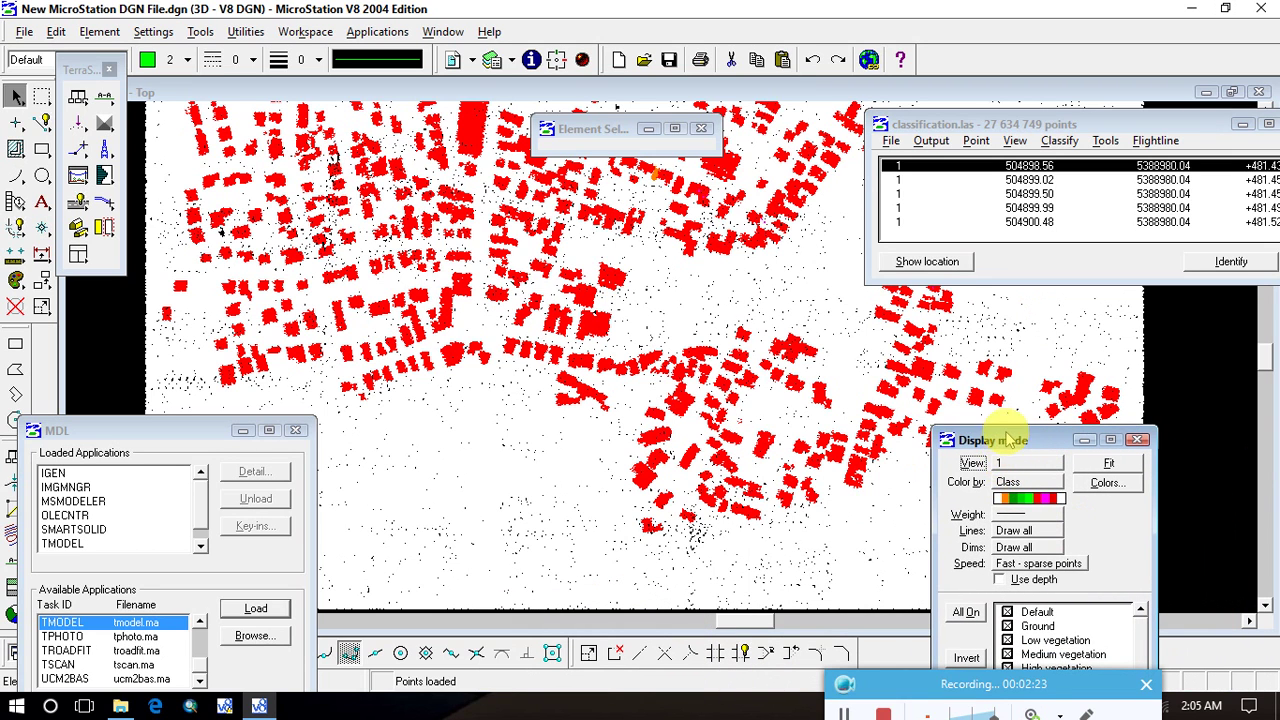
pyautogui.moveTo(1012, 440); pyautogui.dragTo(1046, 357)
pyautogui.click(1056, 399)
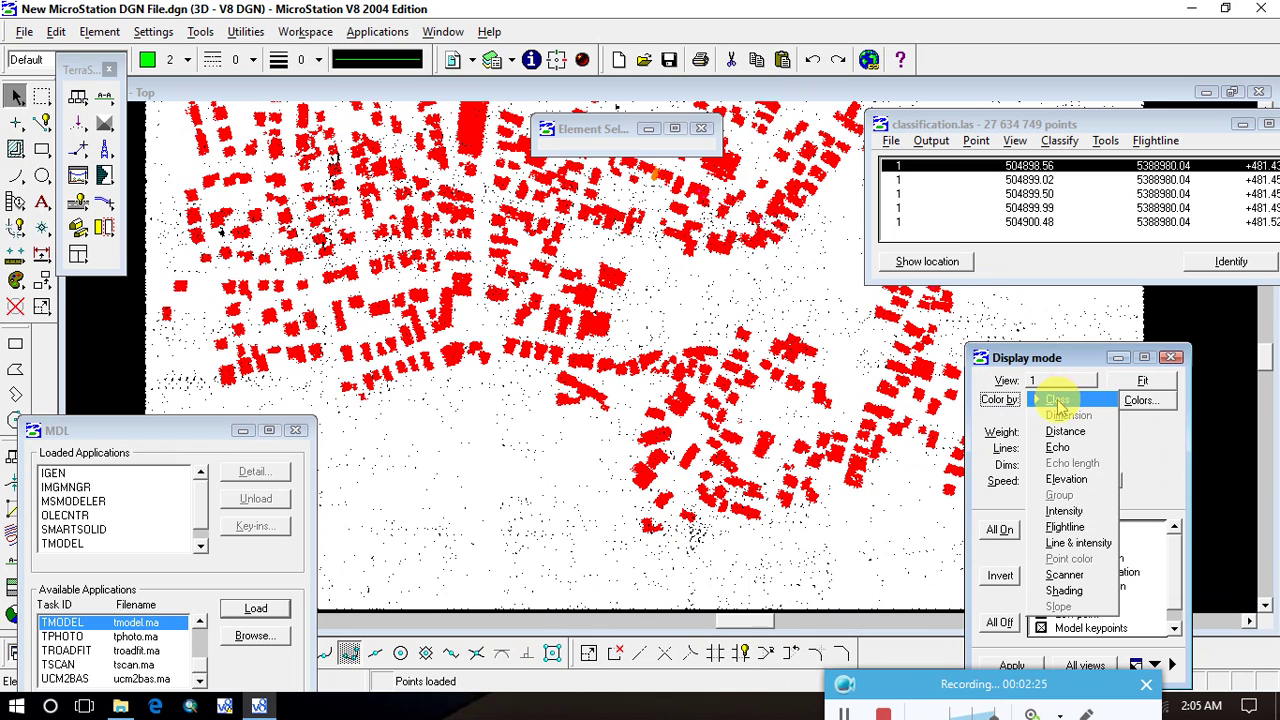
pyautogui.click(1064, 590)
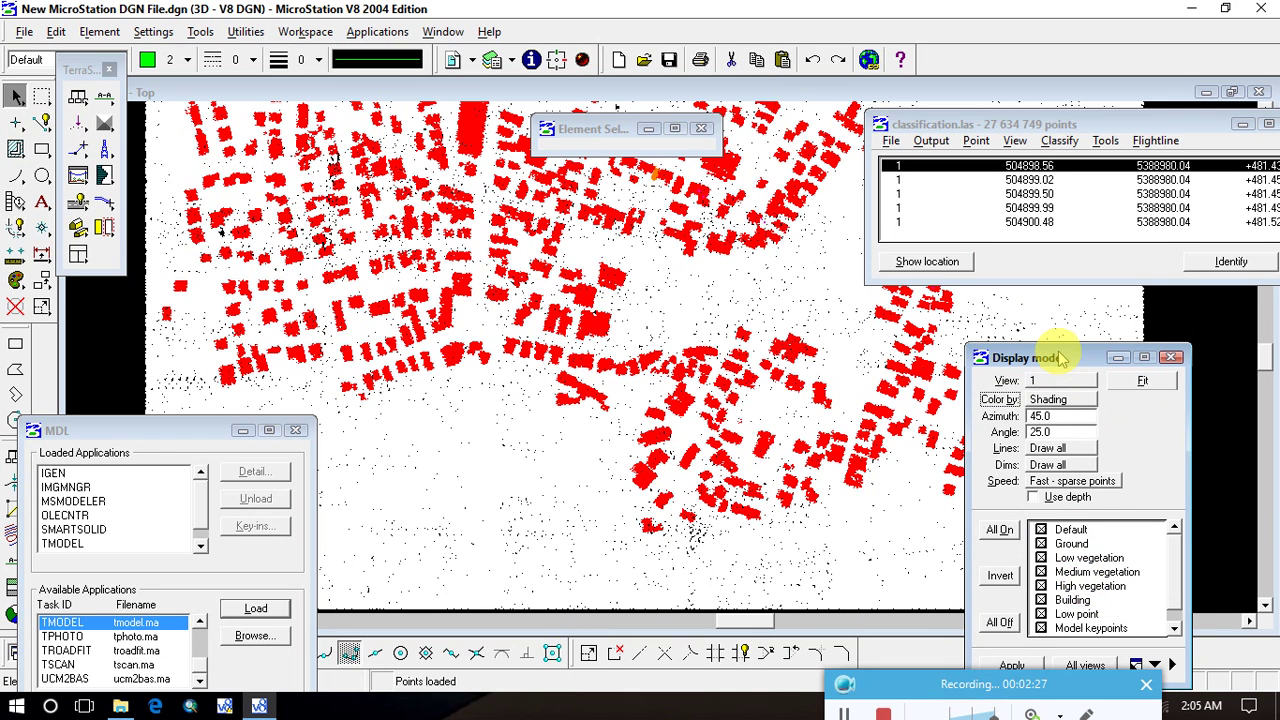
pyautogui.moveTo(1137, 356); pyautogui.dragTo(1140, 290)
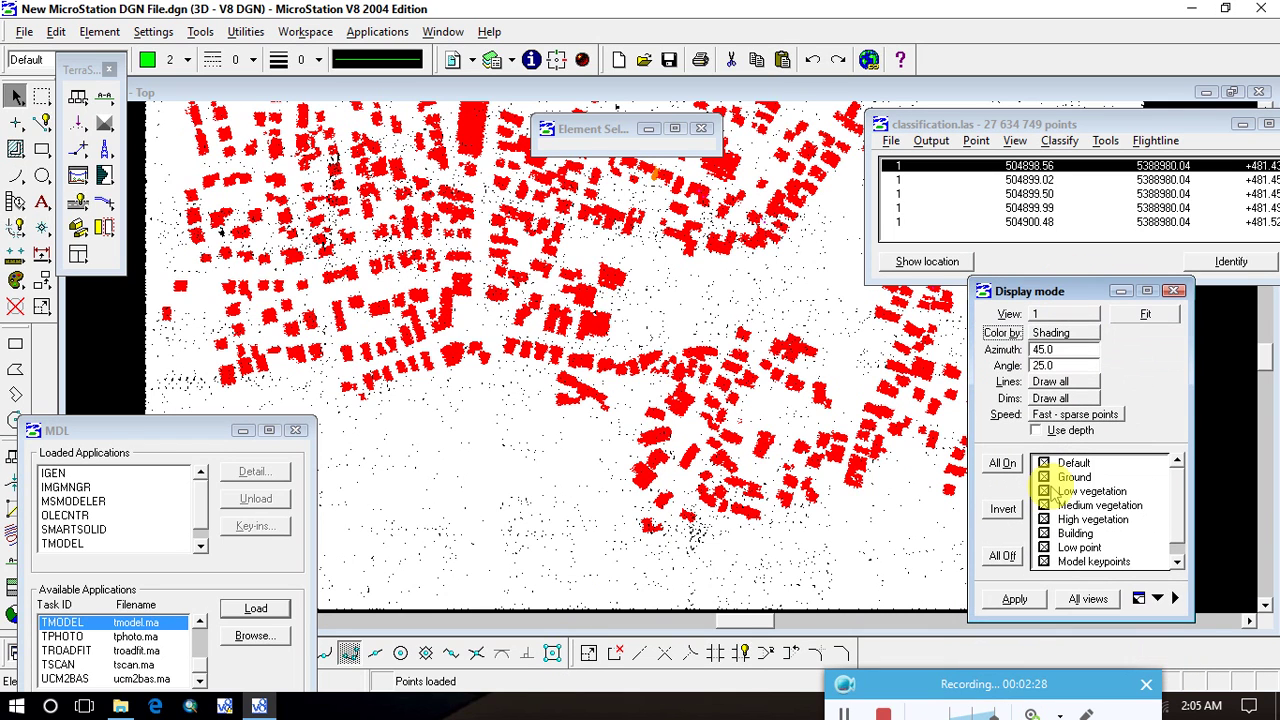
pyautogui.click(1043, 561)
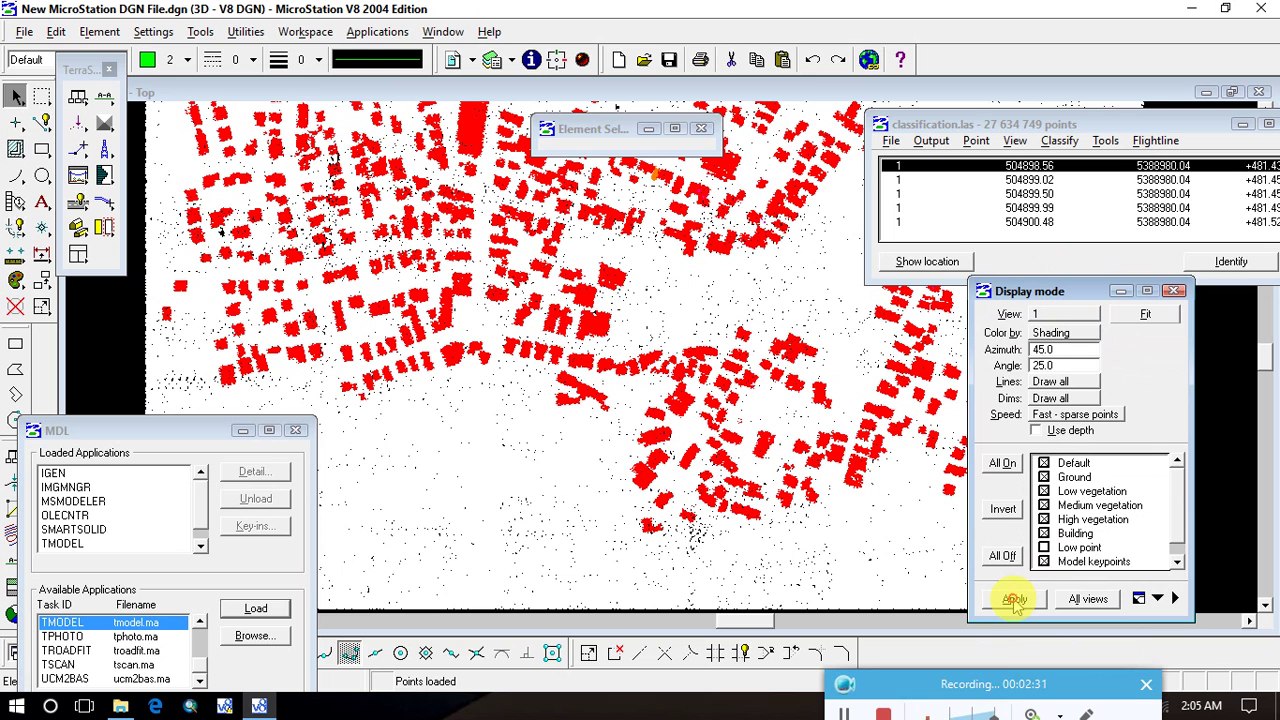
pyautogui.click(1014, 599)
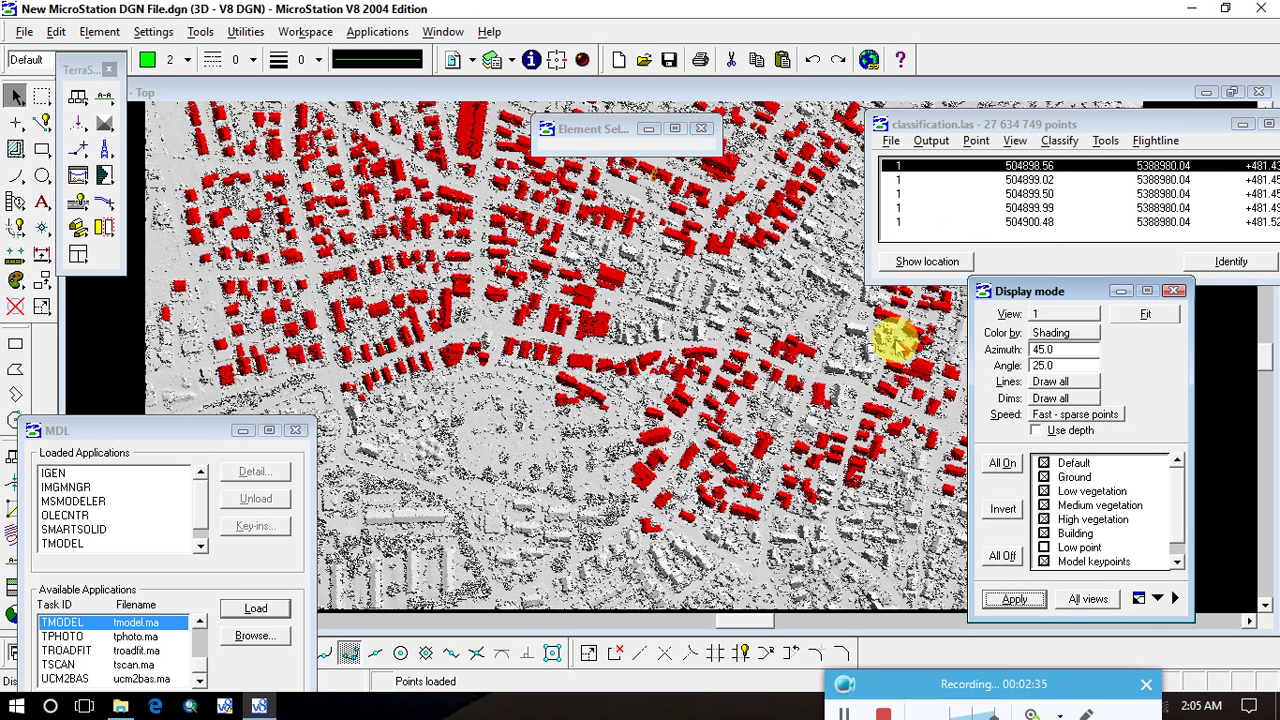
# Switch off the Low point class for view 2 and apply it with the points colored by Class.
pyautogui.click(1048, 314)
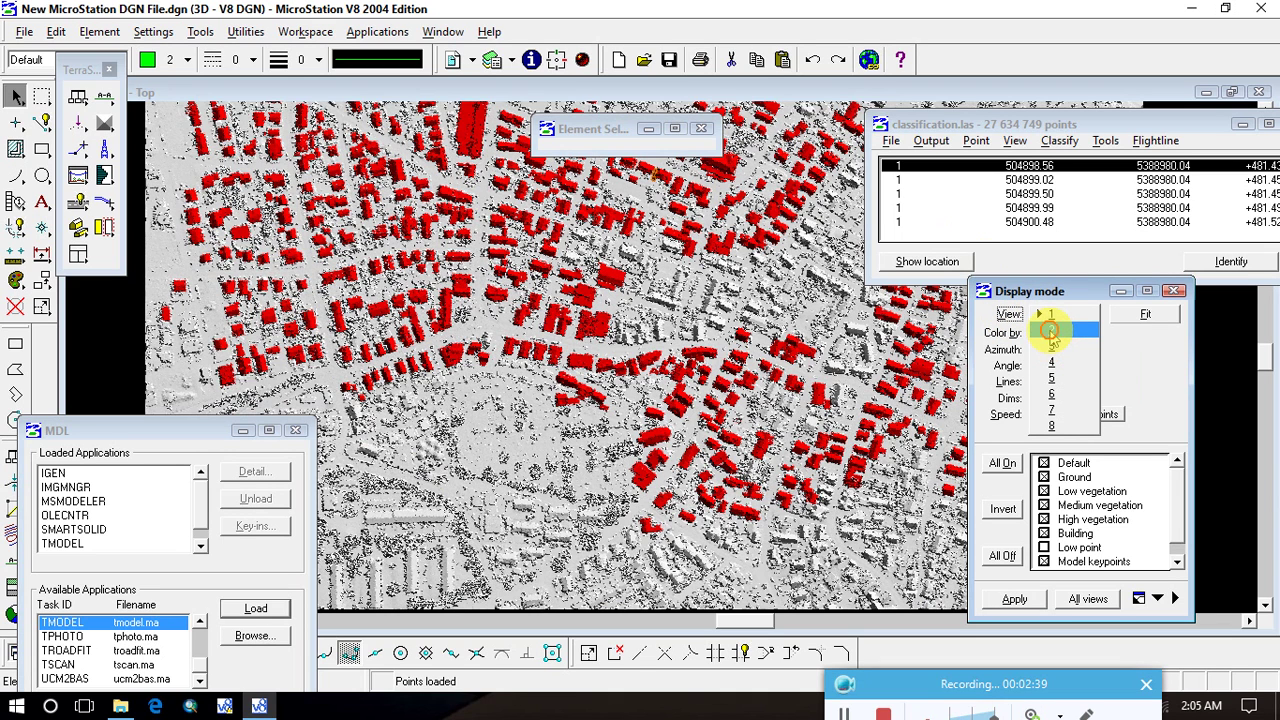
pyautogui.click(1050, 330)
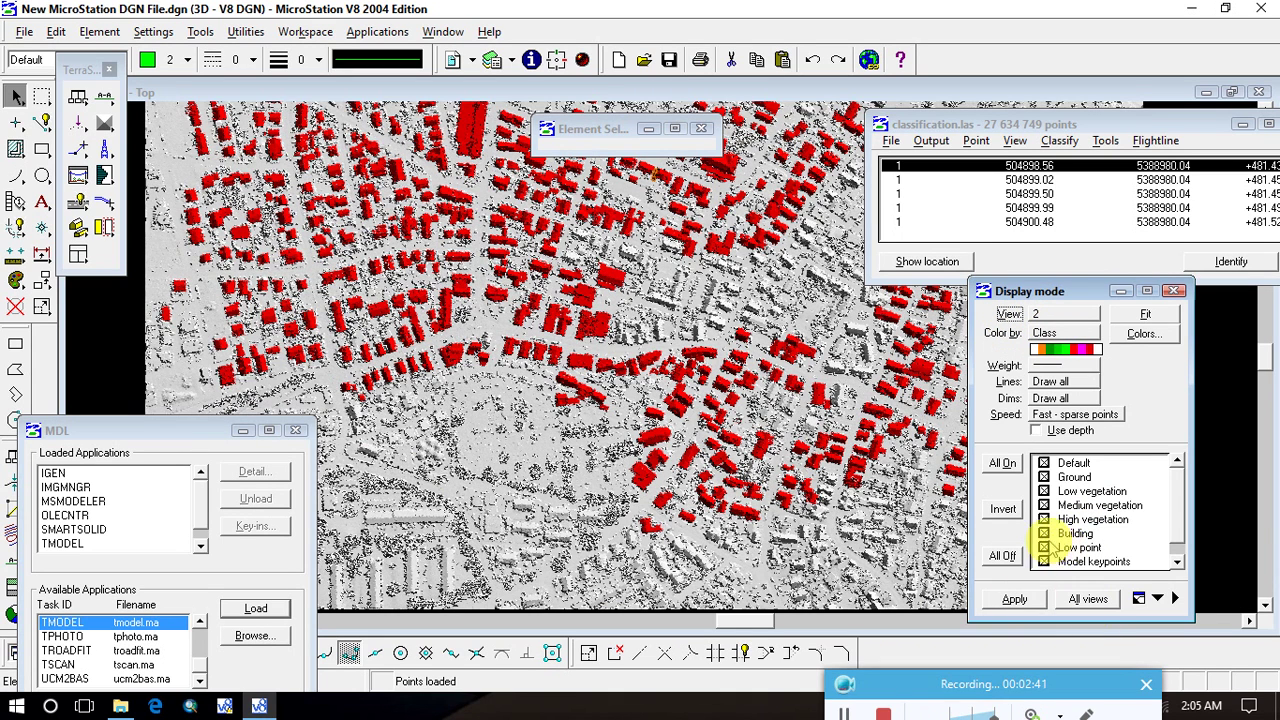
pyautogui.click(1045, 547)
pyautogui.click(1015, 598)
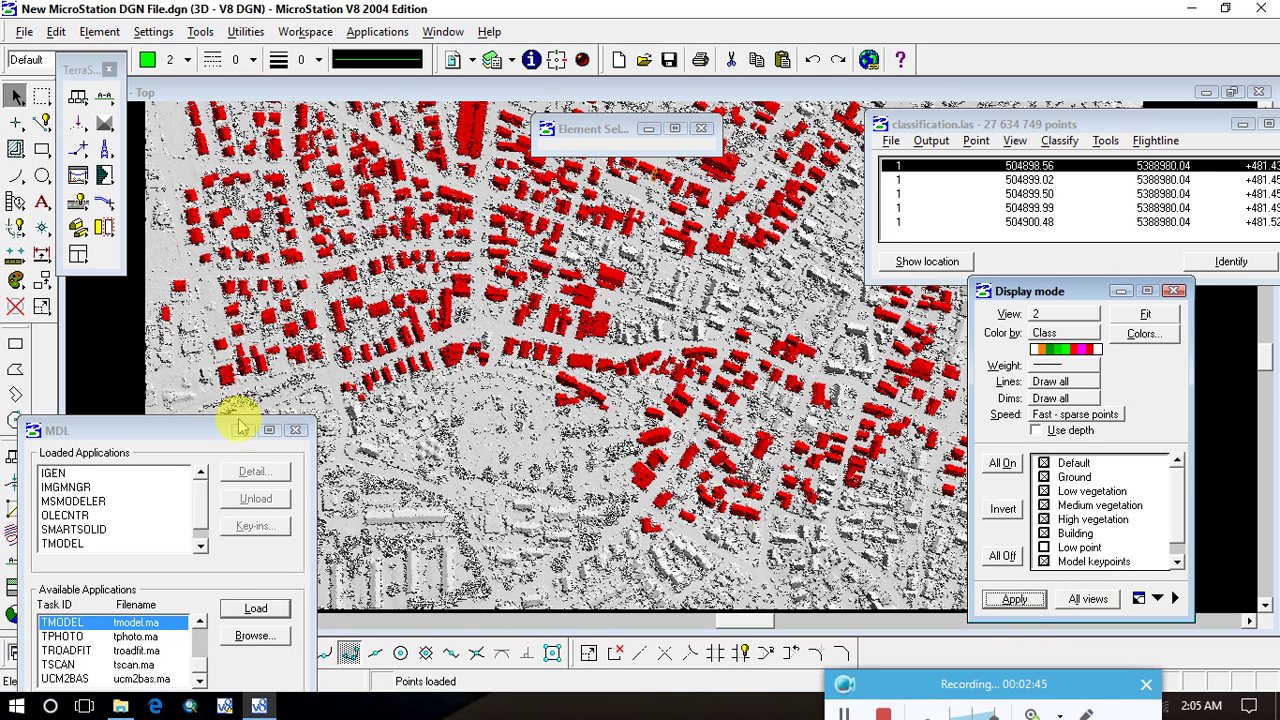
# Move the MDL window aside, open view 2 and start the Fit View tool.
pyautogui.moveTo(206, 428); pyautogui.dragTo(1, 545)
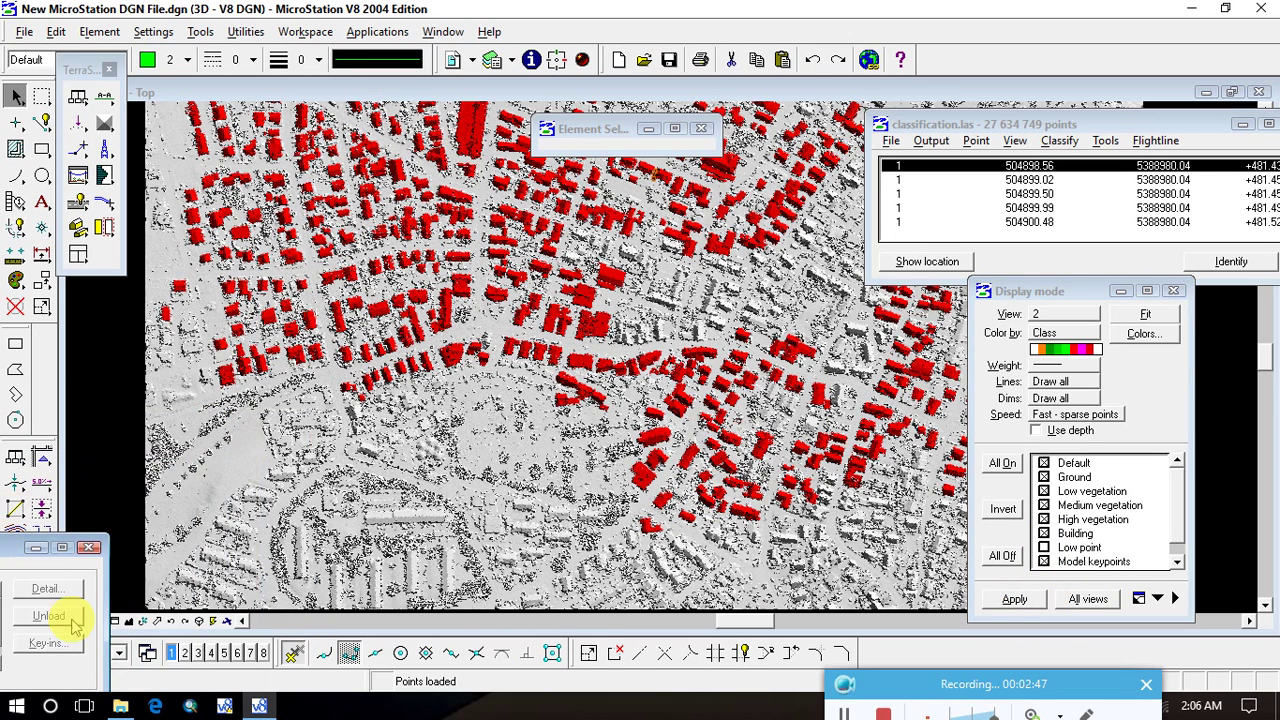
pyautogui.click(184, 654)
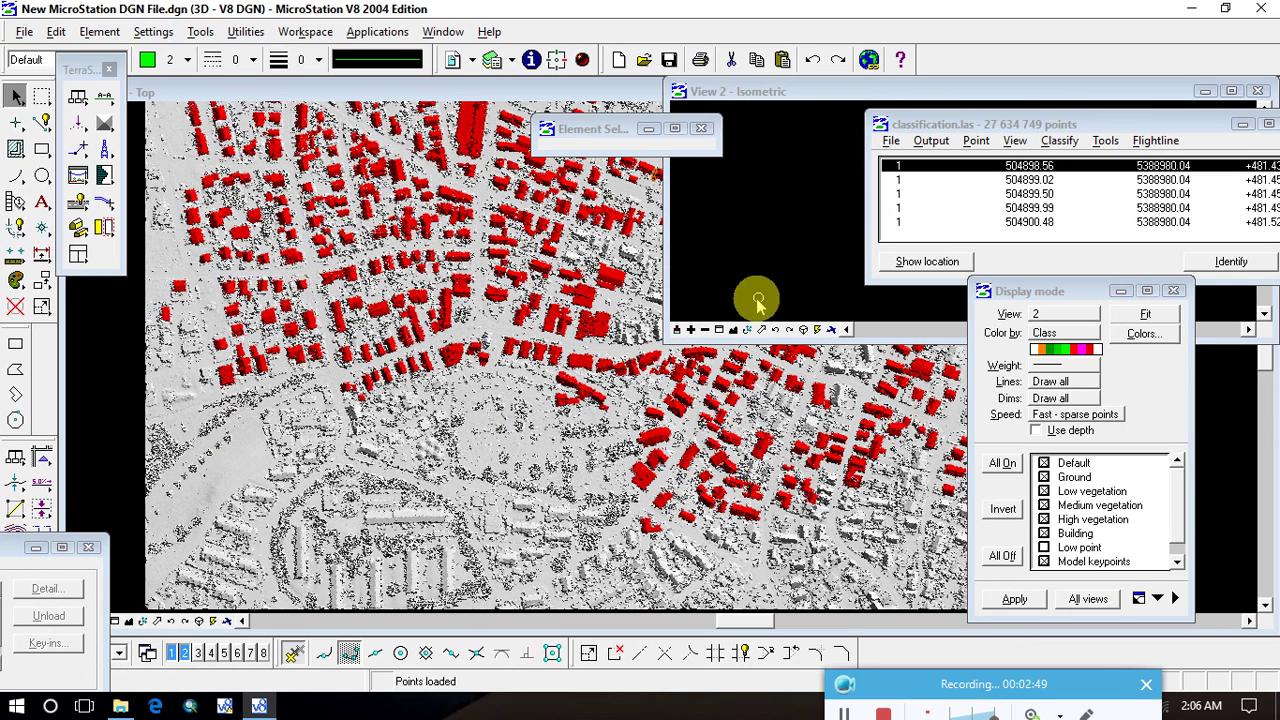
pyautogui.click(741, 330)
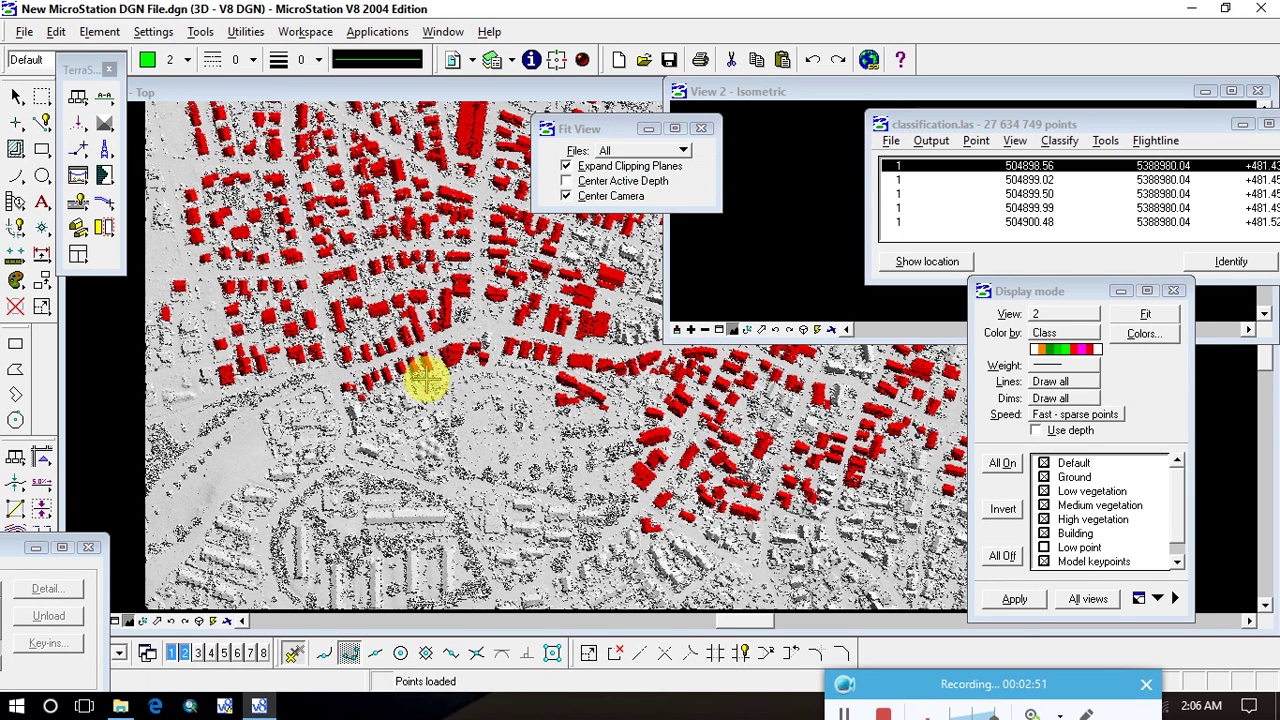
# Detach TerraScan's point classification toolbox and dock it beside the standard tools.
pyautogui.click(372, 538)
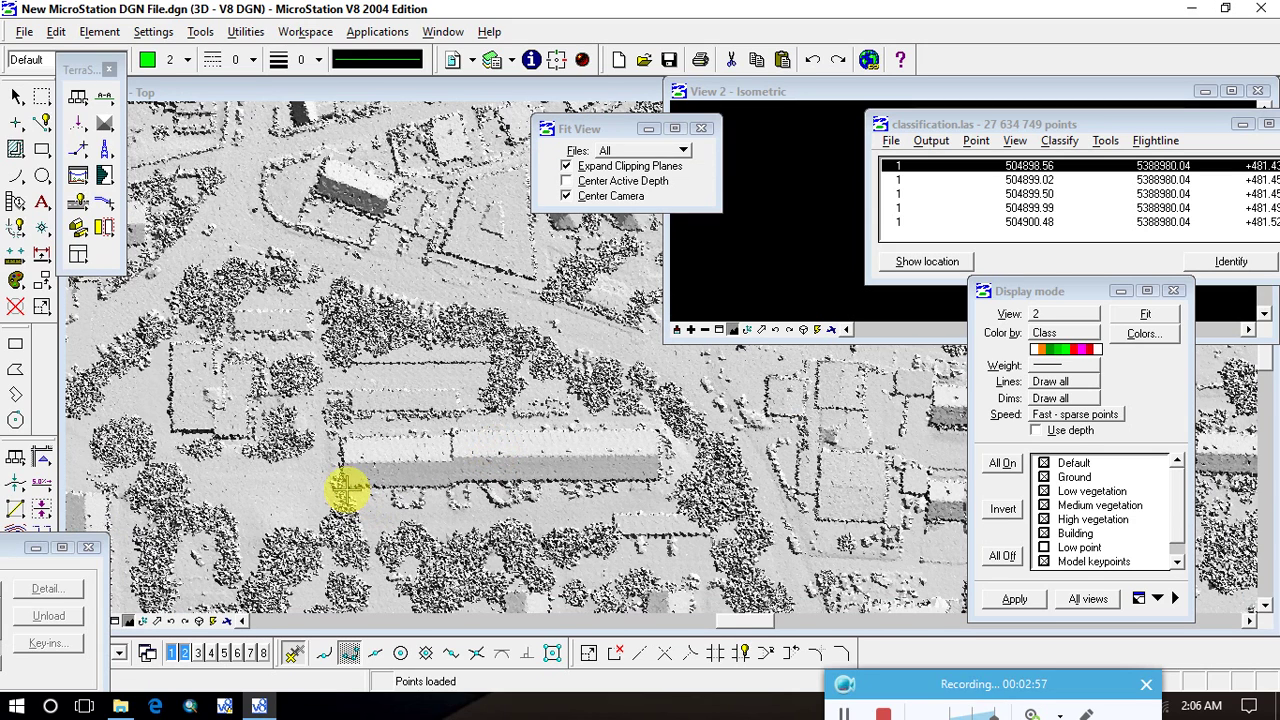
pyautogui.click(453, 475)
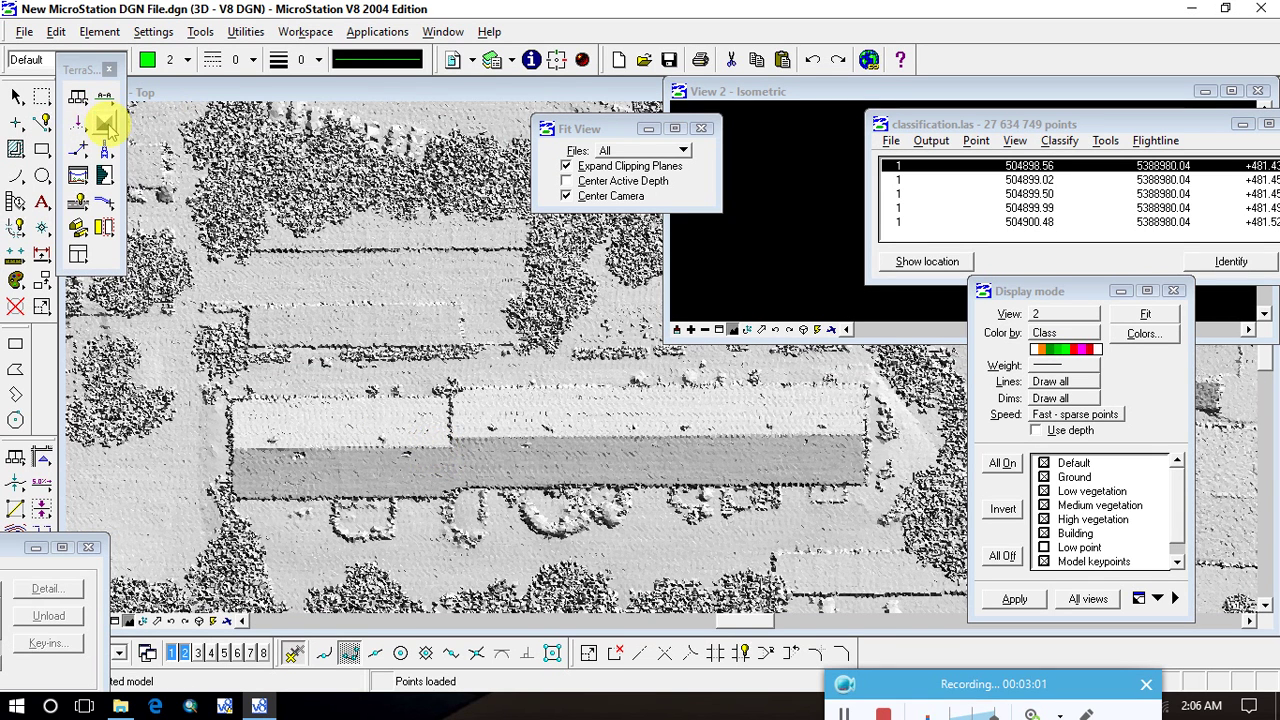
pyautogui.click(106, 124)
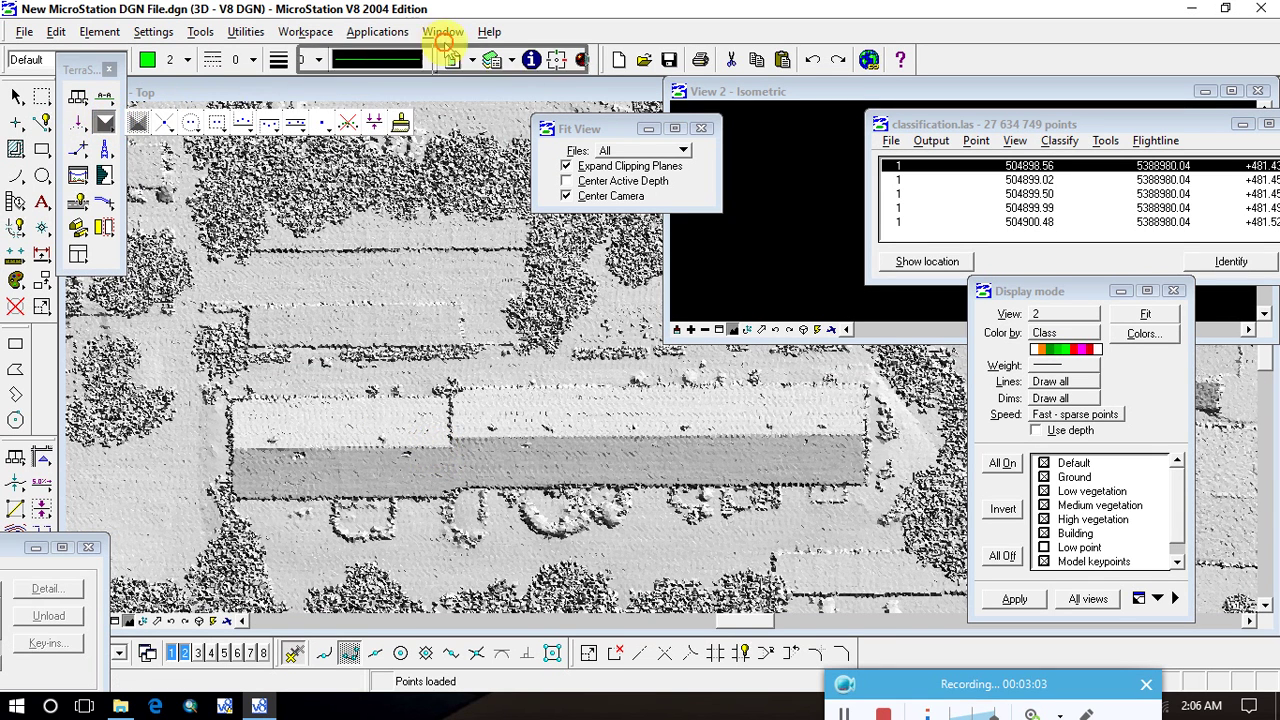
pyautogui.moveTo(612, 14); pyautogui.dragTo(645, 8)
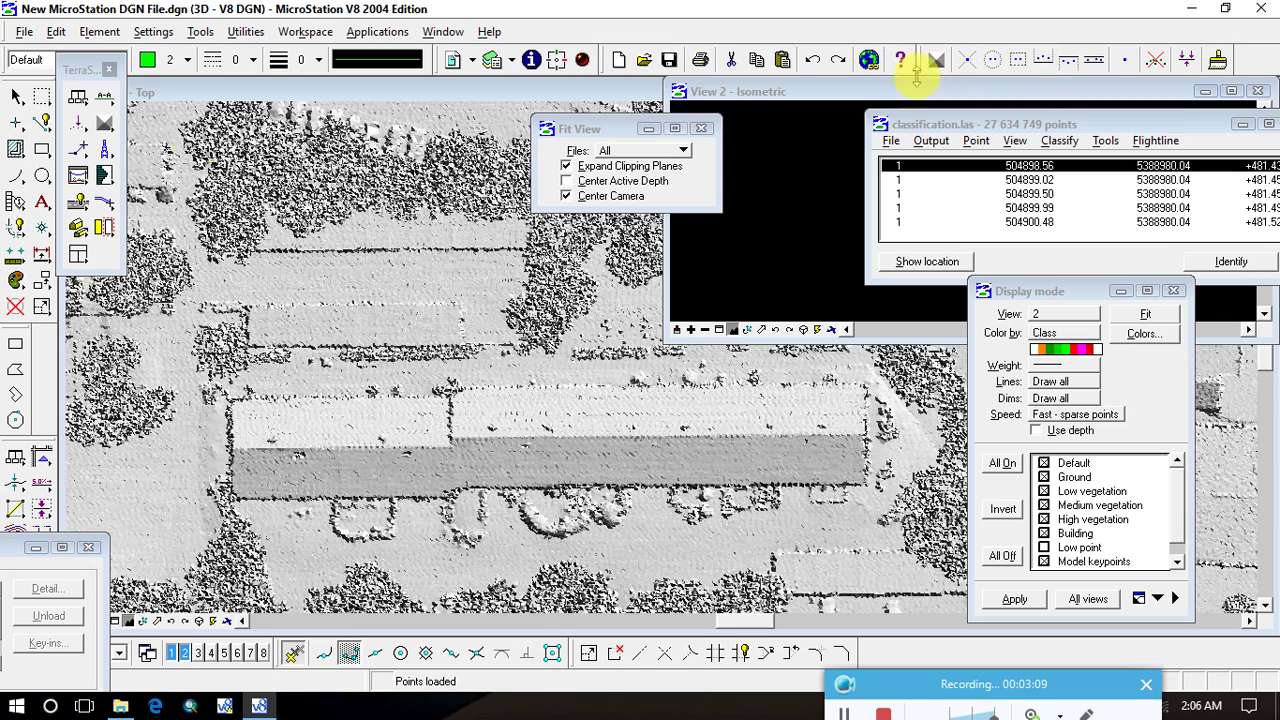
# Draw a vertical section about 6.94 deep along the western part of the long building's roof ridge.
pyautogui.click(104, 96)
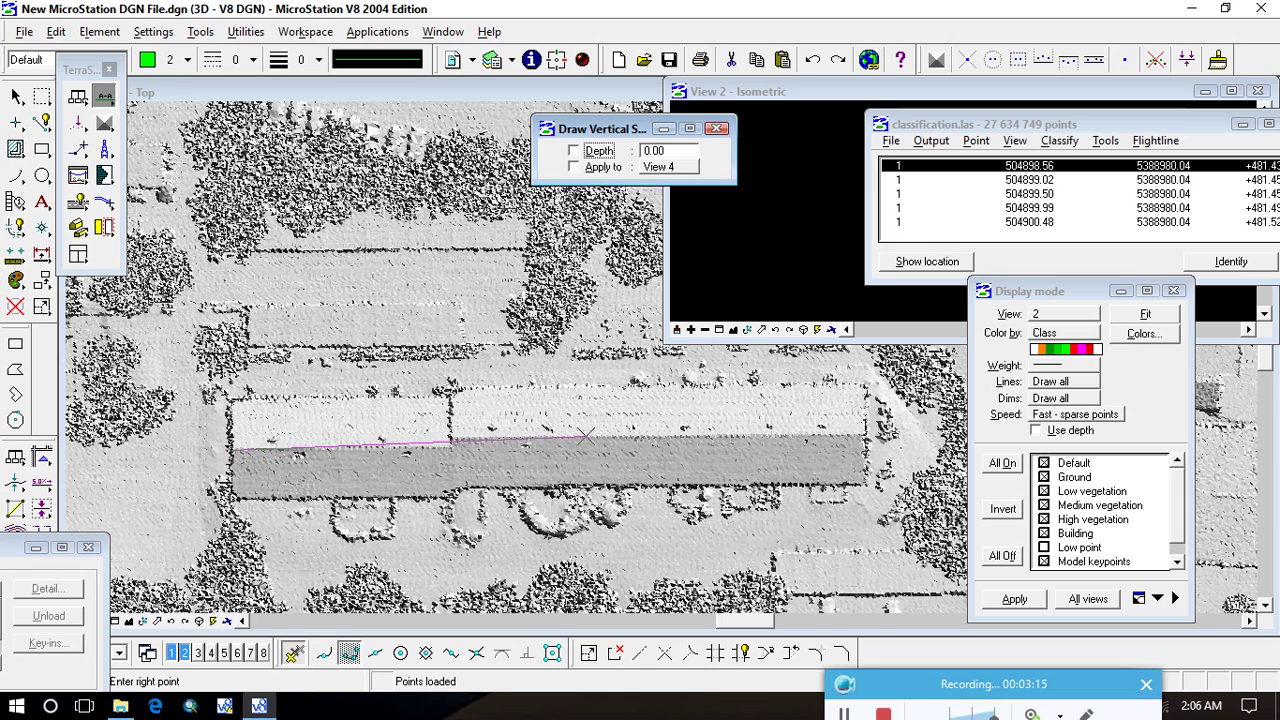
pyautogui.click(482, 440)
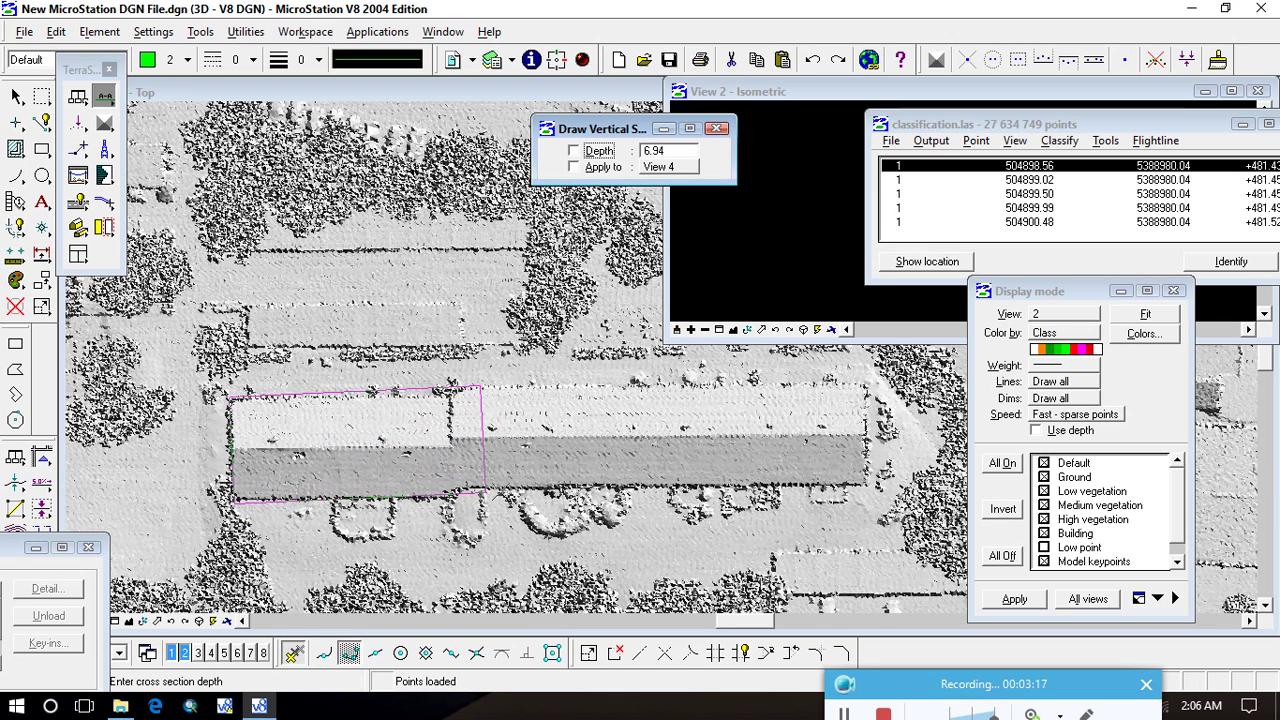
pyautogui.click(498, 491)
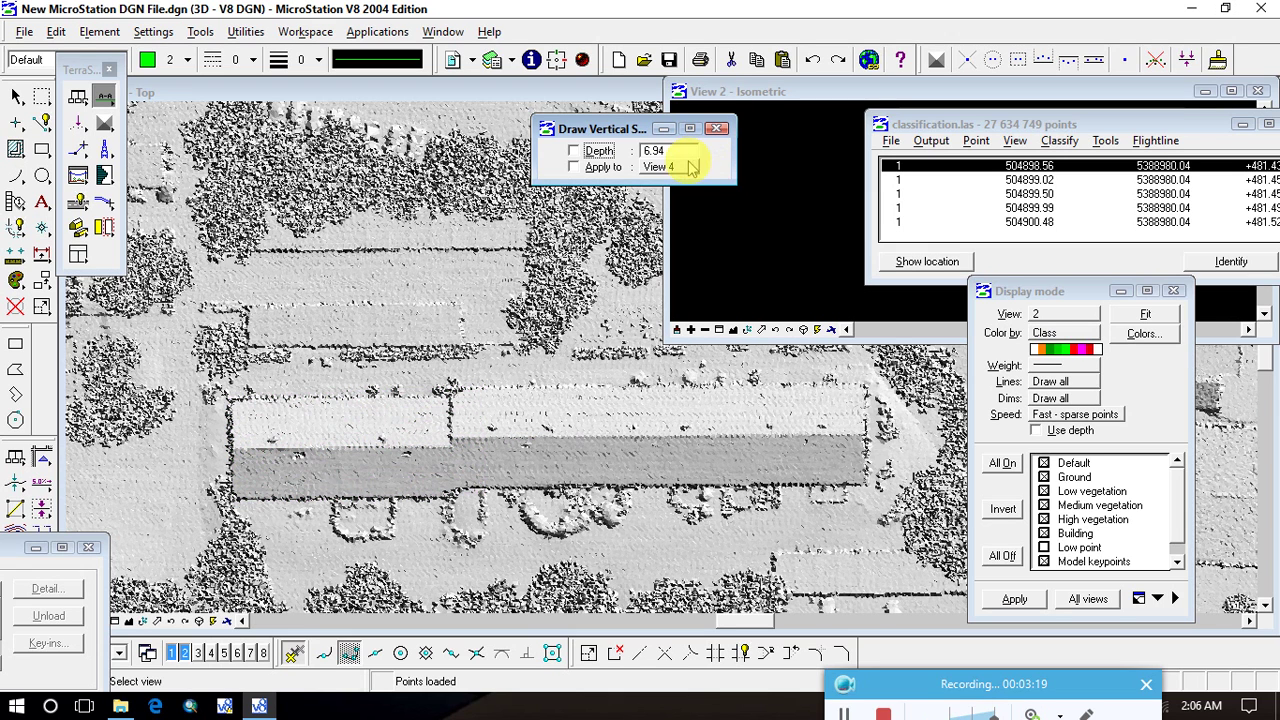
# Apply the vertical section automatically to View 2 and move the section, display mode and point list windows clear of the view.
pyautogui.click(655, 167)
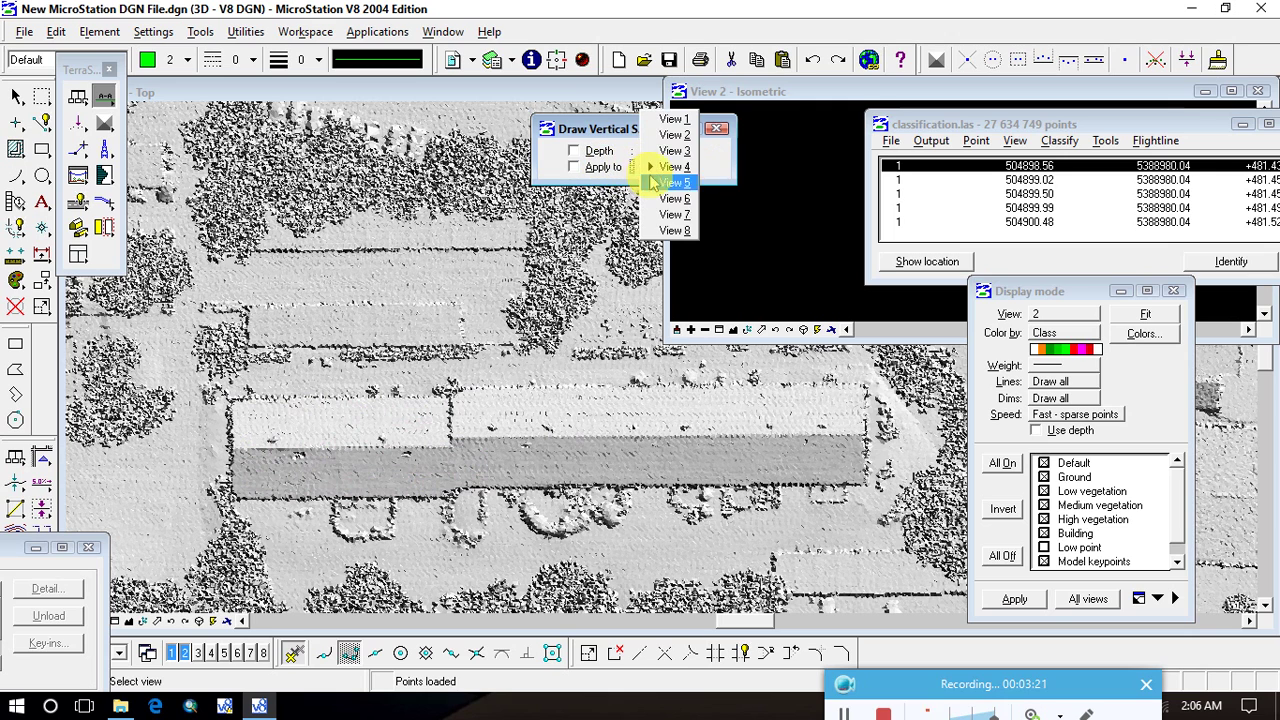
pyautogui.click(668, 135)
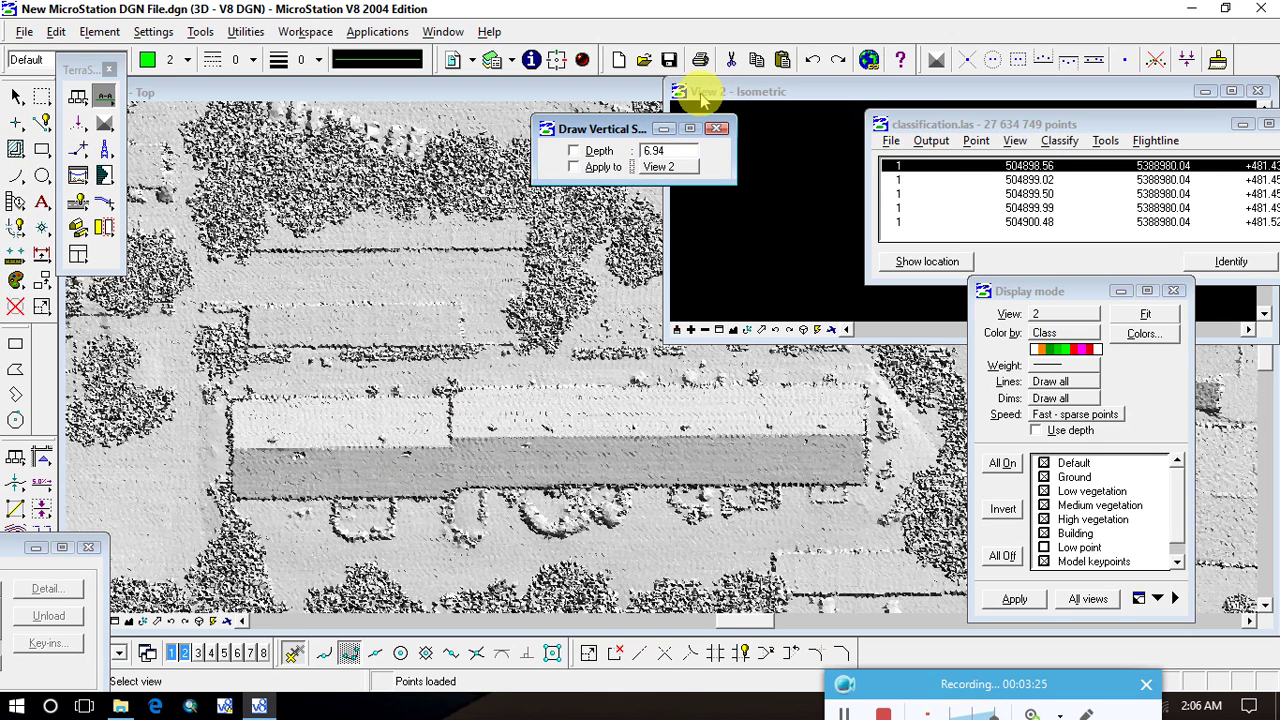
pyautogui.click(573, 166)
pyautogui.moveTo(583, 131)
pyautogui.mouseDown()
pyautogui.moveTo(281, 417)
pyautogui.moveTo(193, 553)
pyautogui.mouseUp()
pyautogui.moveTo(1057, 289); pyautogui.dragTo(1193, 477)
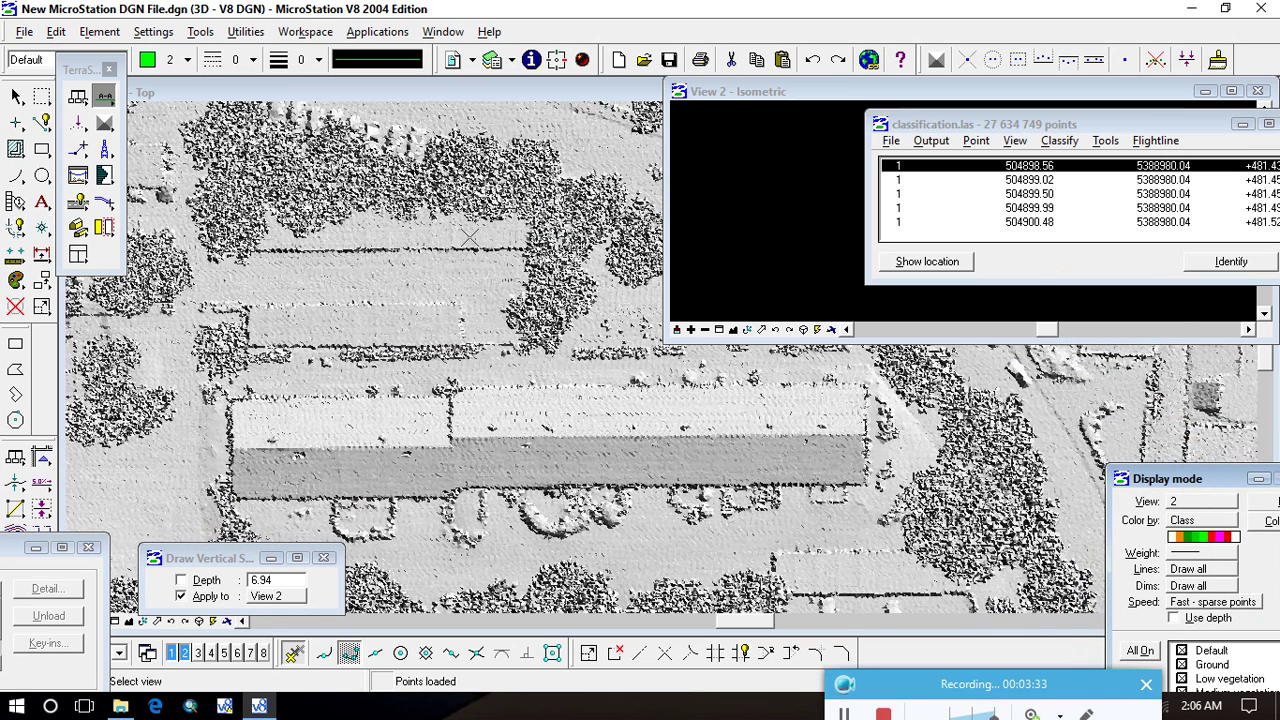
pyautogui.moveTo(909, 124); pyautogui.dragTo(710, 635)
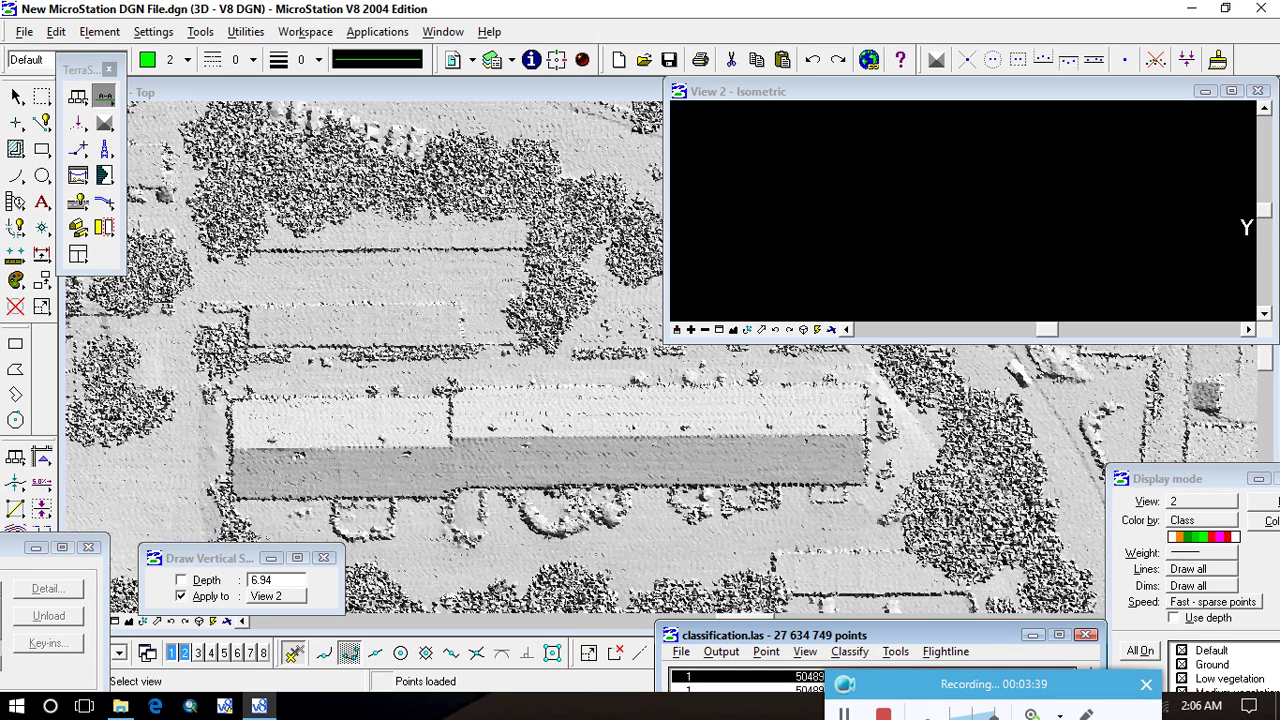
pyautogui.click(231, 448)
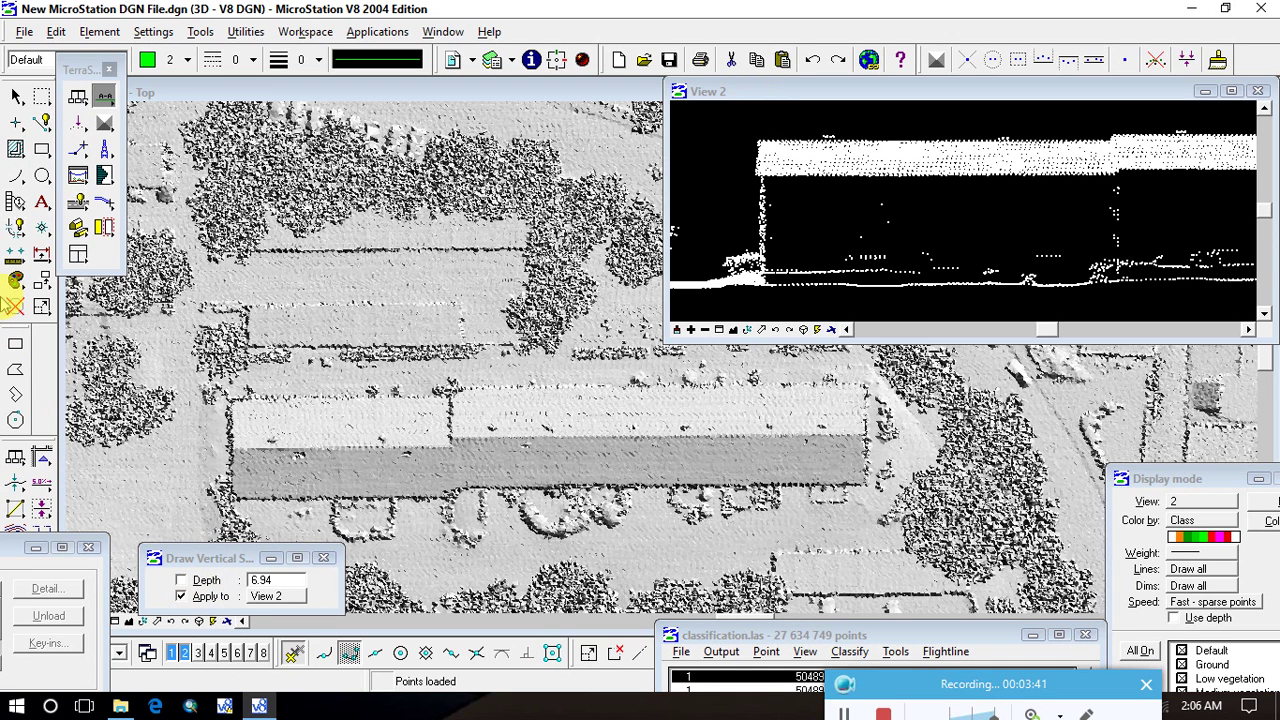
# Draw a new vertical section about 6.76 deep along the full roof ridge of the long building.
pyautogui.click(104, 95)
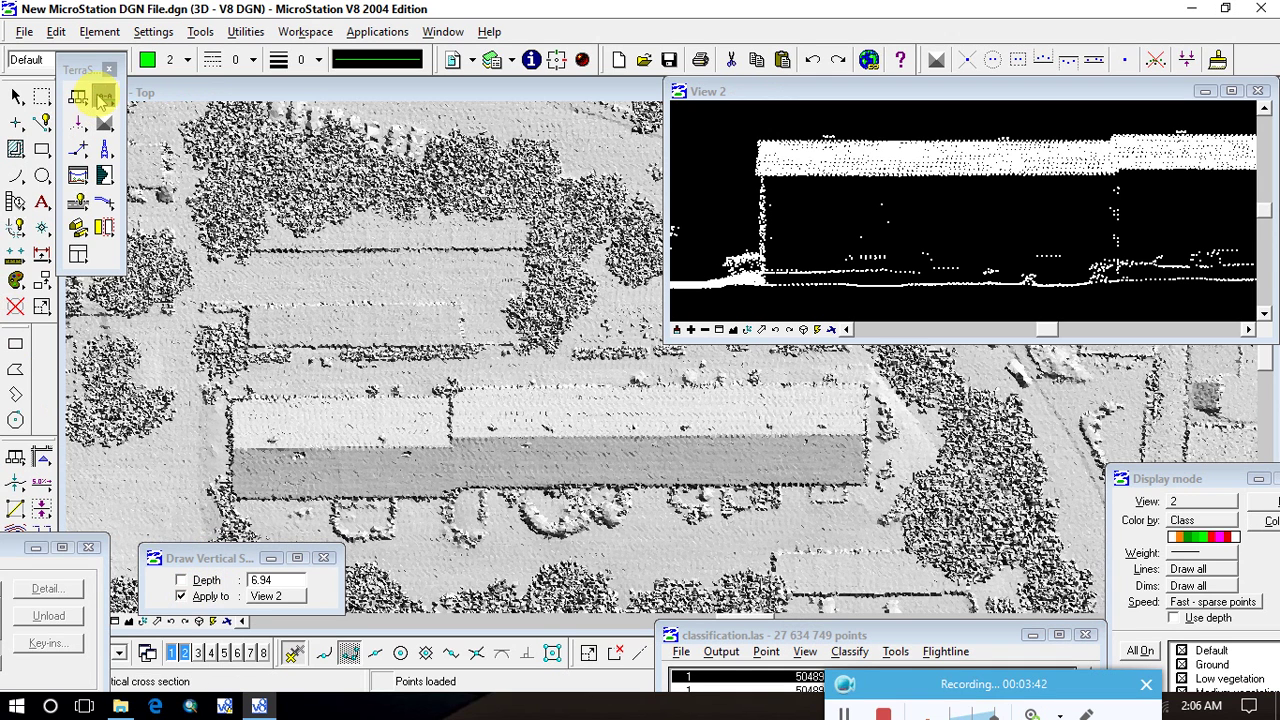
pyautogui.click(233, 443)
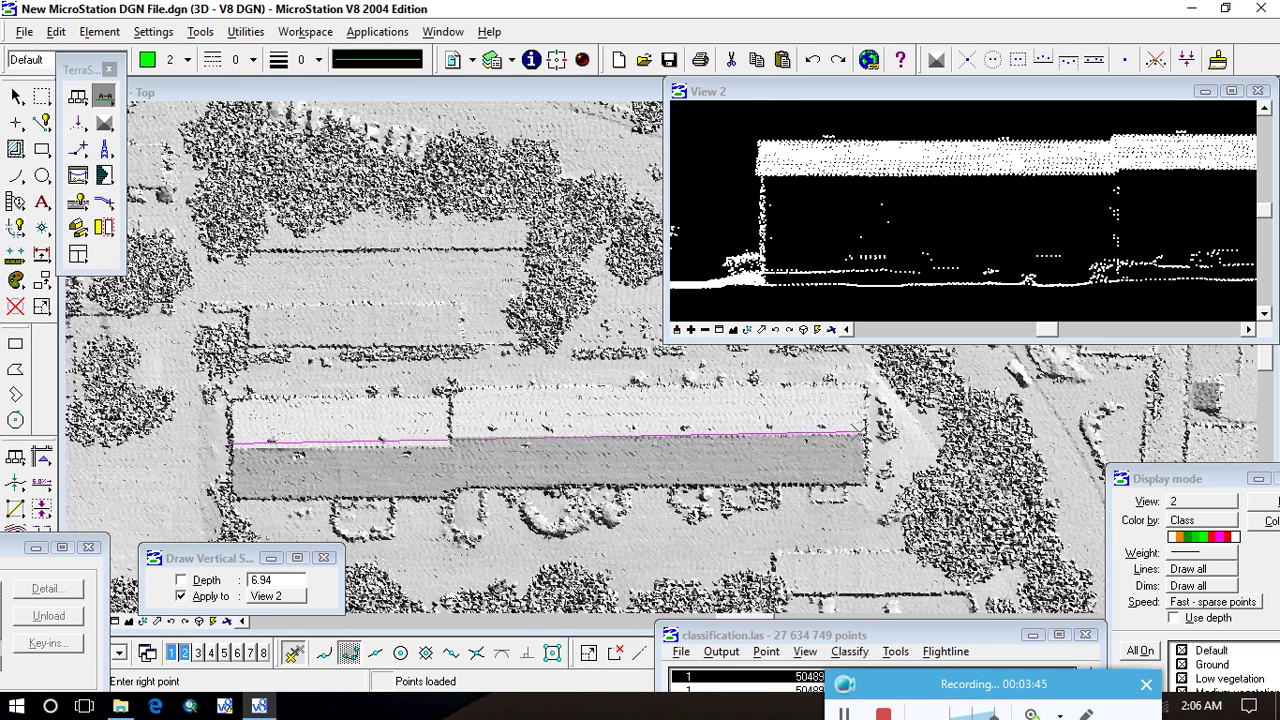
pyautogui.click(866, 432)
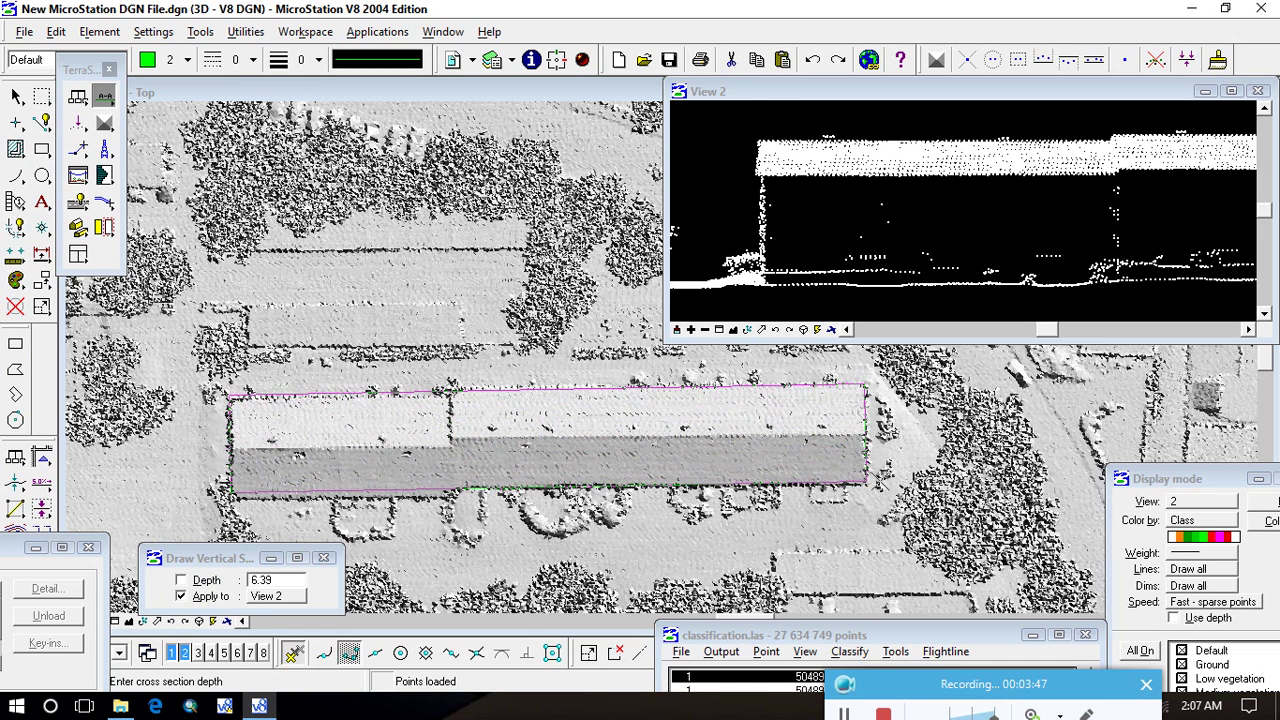
pyautogui.click(880, 484)
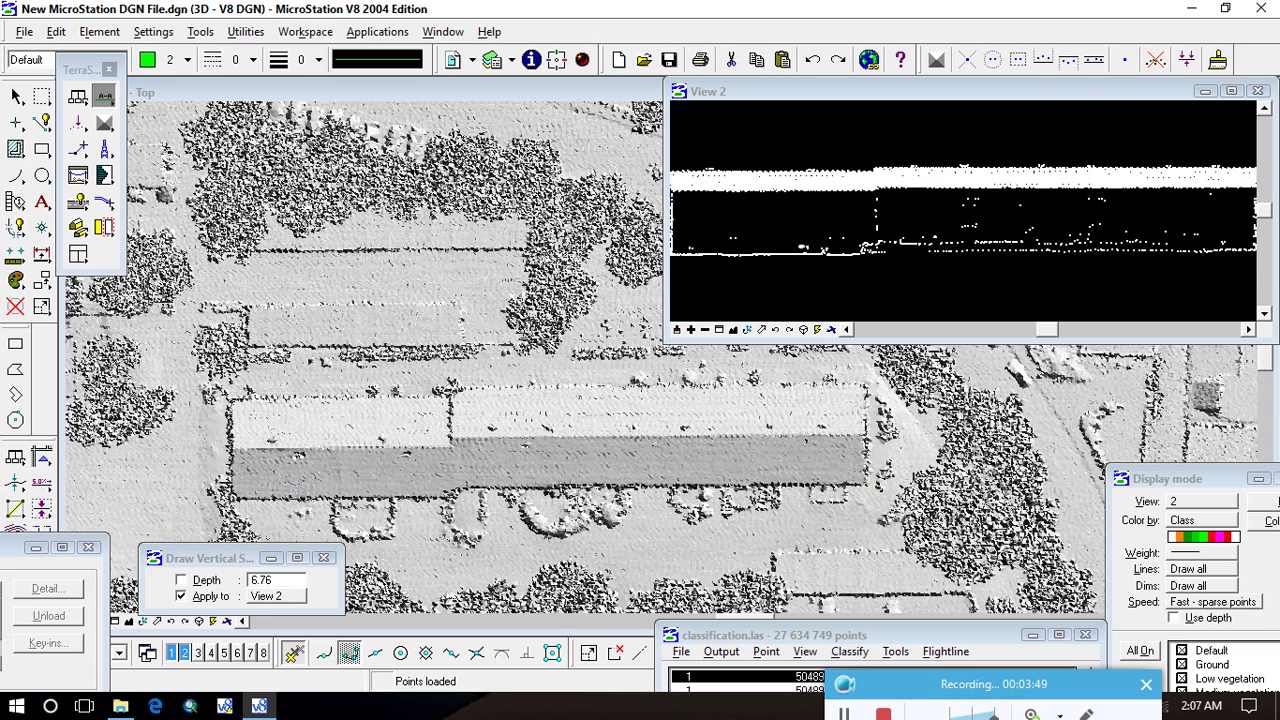
# Set up Classify Above Line from Any visible point to class 6 - Building and move its window aside.
pyautogui.click(226, 568)
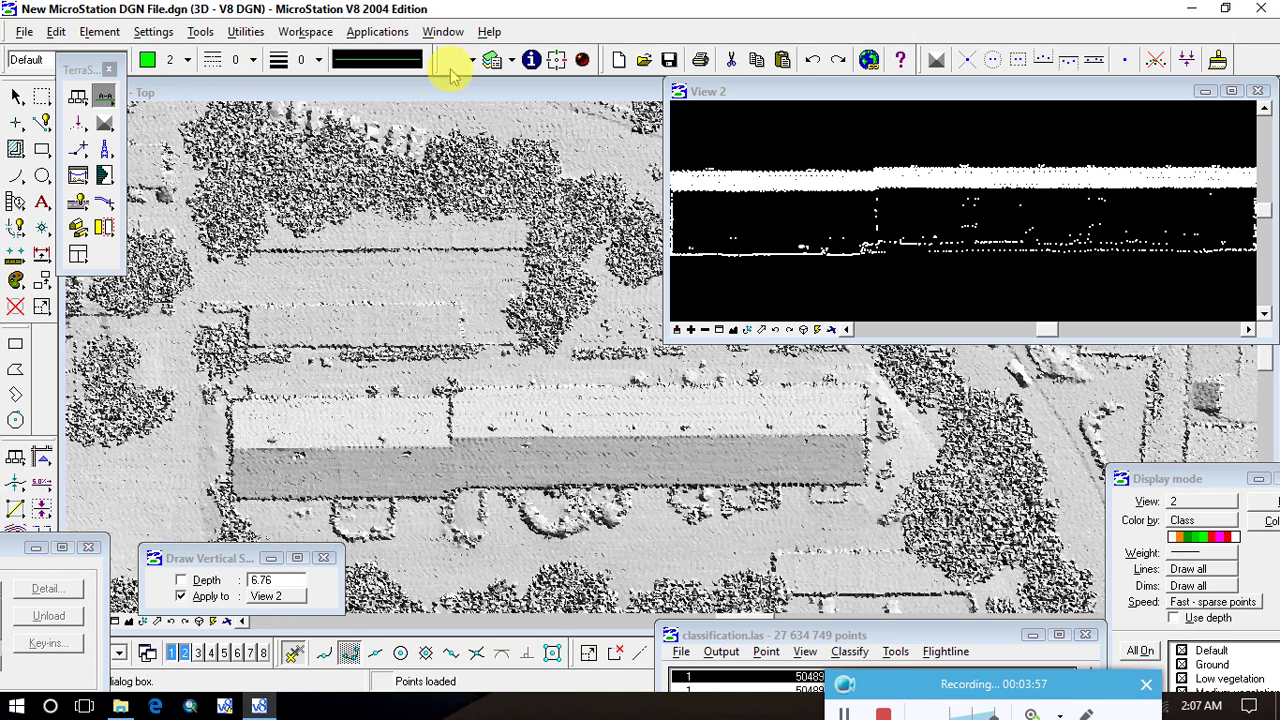
pyautogui.click(1043, 59)
pyautogui.moveTo(263, 553); pyautogui.dragTo(166, 384)
pyautogui.click(170, 422)
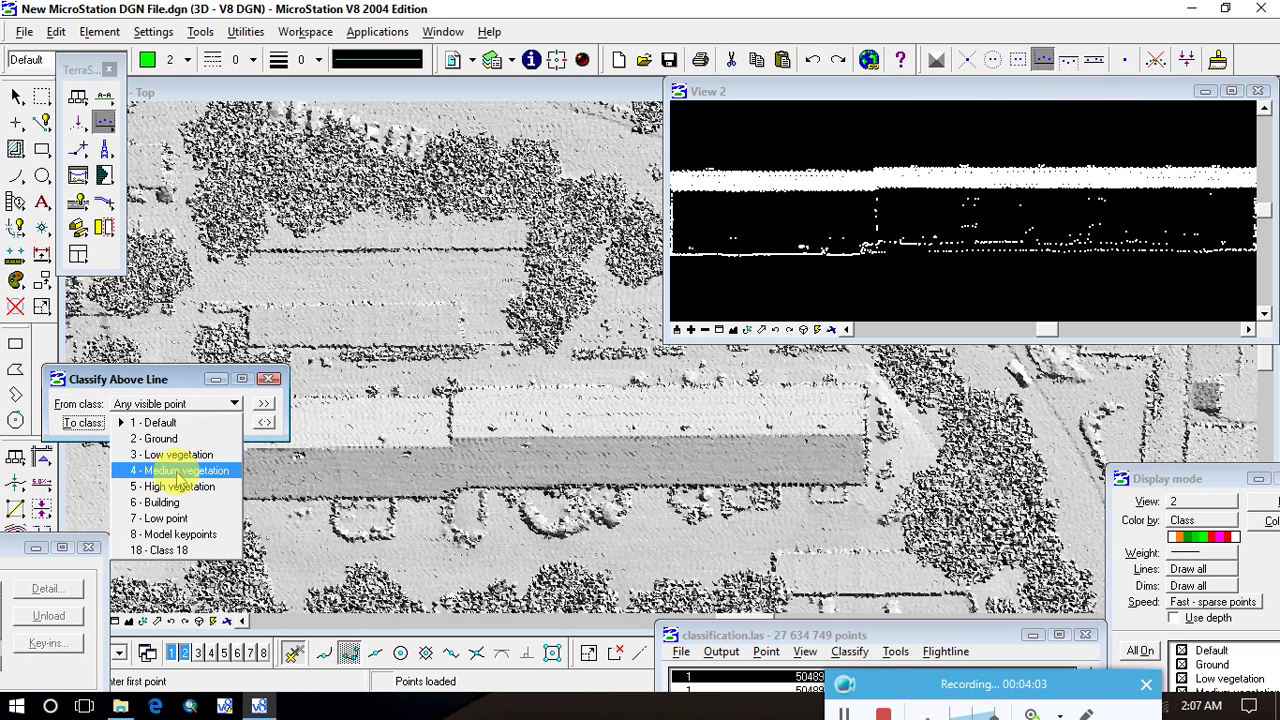
pyautogui.click(171, 506)
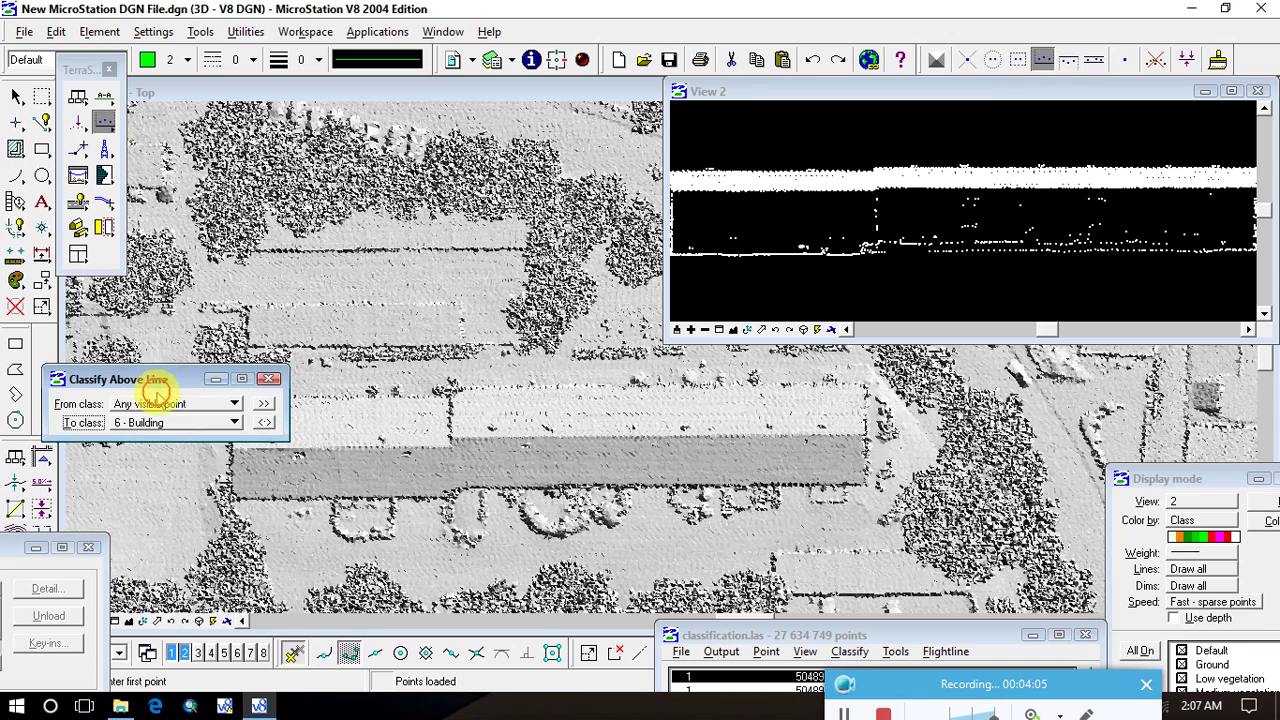
pyautogui.moveTo(160, 379); pyautogui.dragTo(59, 538)
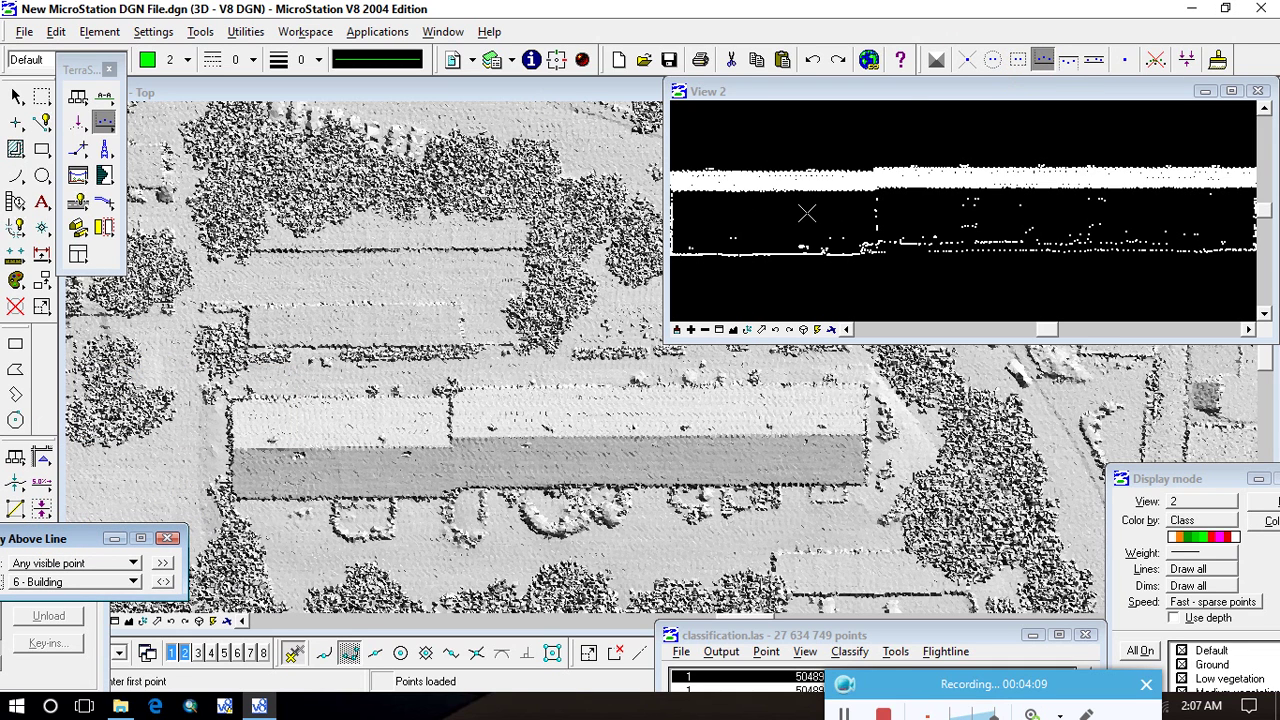
# Classify the long building's roof points as Building by drawing lines just below the roof in the section, through to its eastern end.
pyautogui.scroll(-2, 807, 213)
pyautogui.click(710, 192)
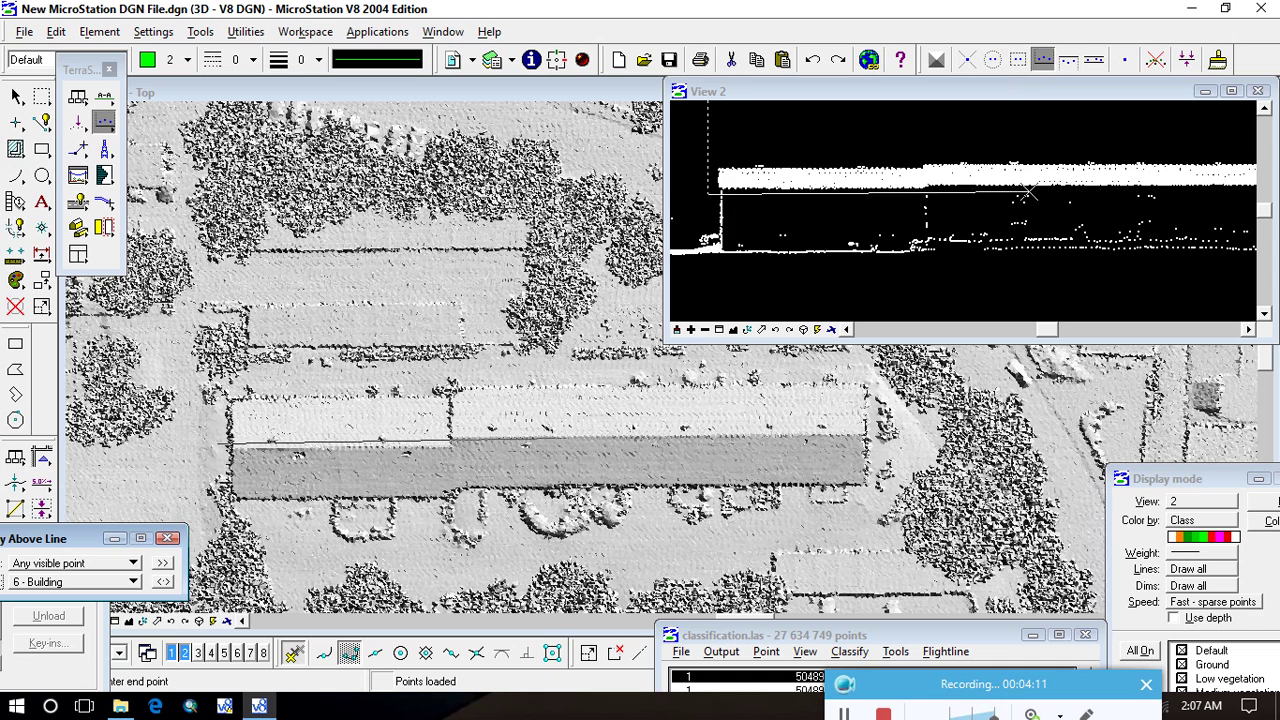
pyautogui.click(1230, 187)
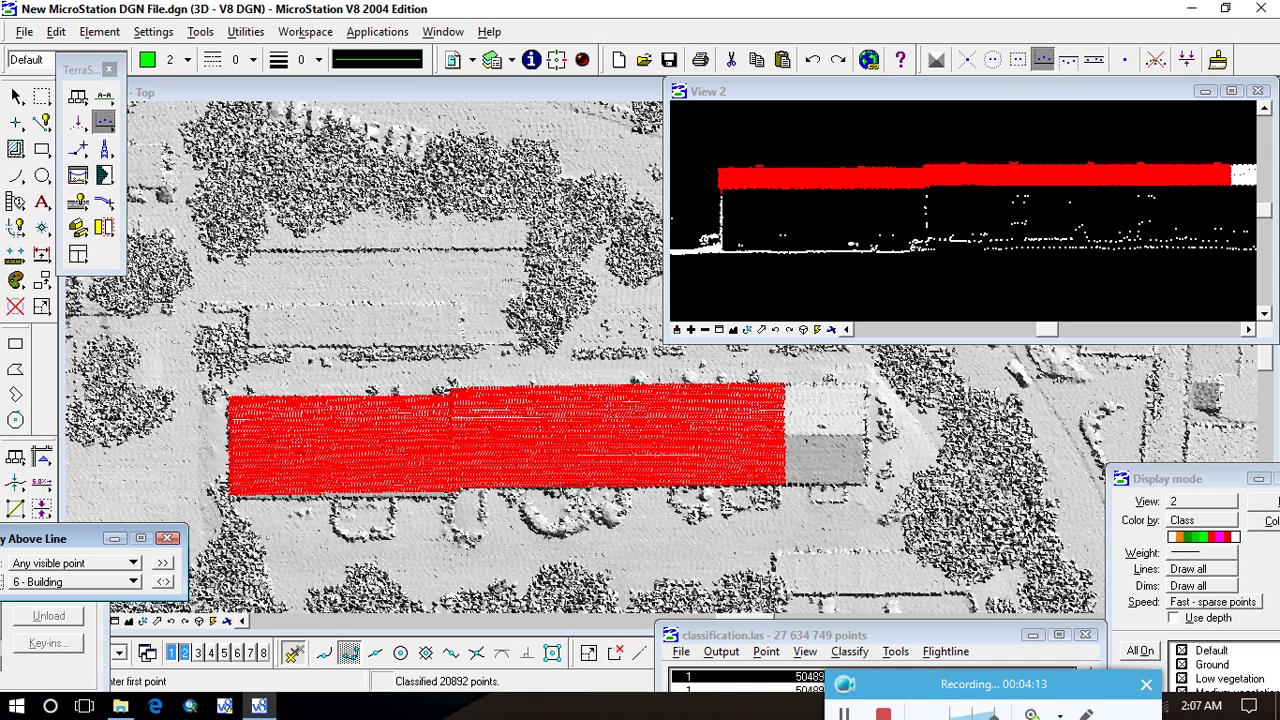
pyautogui.scroll(2, 1078, 194)
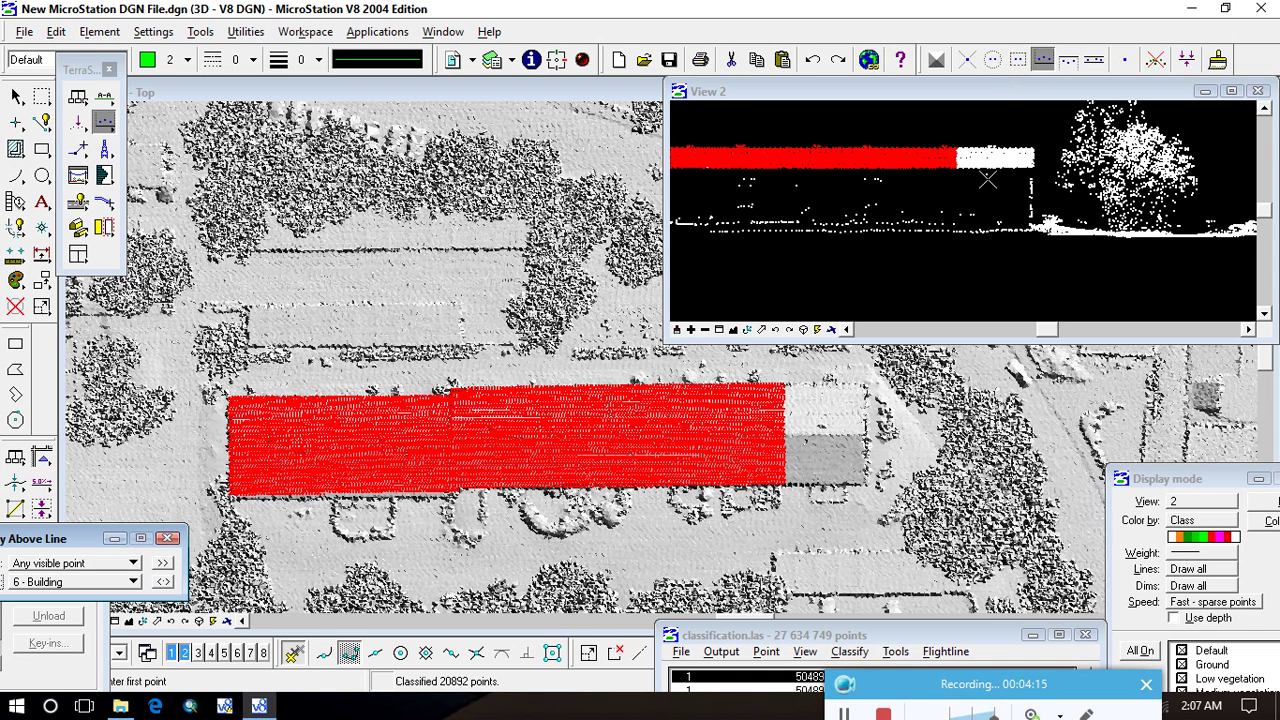
pyautogui.click(948, 176)
pyautogui.click(1037, 166)
# Classify the vertical wall points at the building's eastern end as Building in the section.
pyautogui.click(1033, 218)
pyautogui.click(1056, 181)
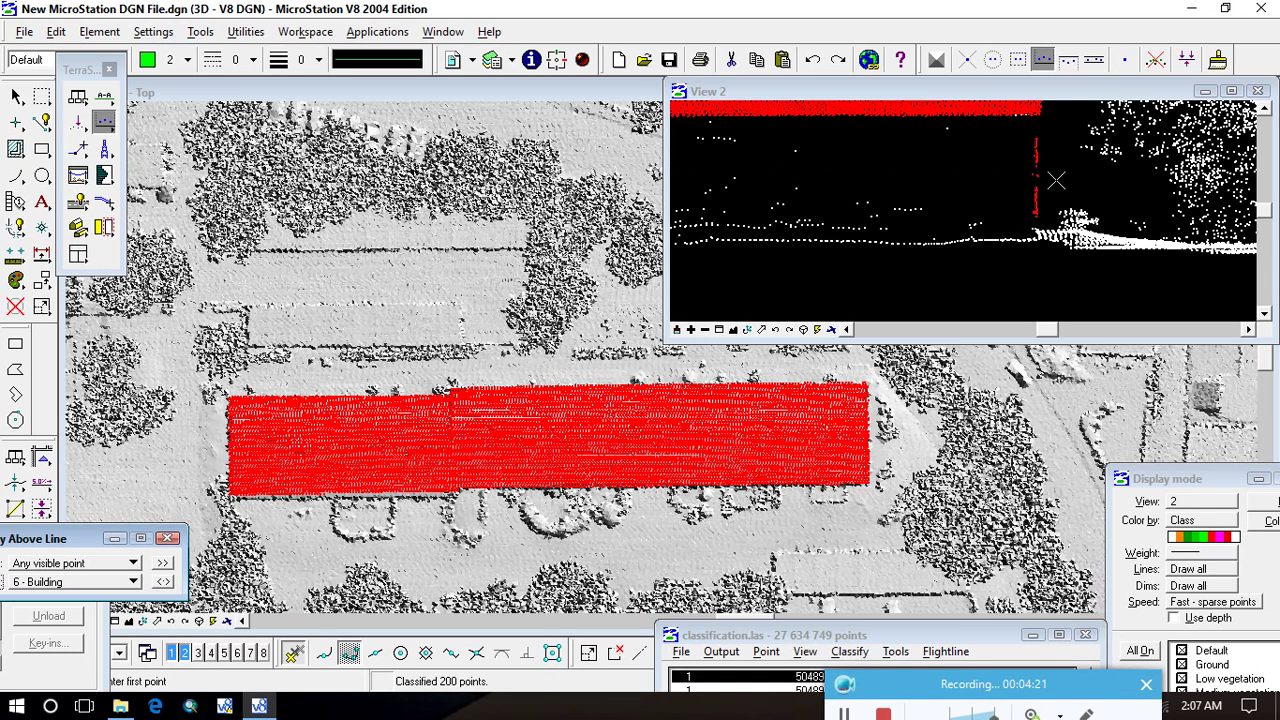
pyautogui.click(999, 123)
pyautogui.click(1030, 131)
# Classify the vertical wall points at the building's western end as Building, down to just above the ground.
pyautogui.scroll(-1, 1024, 167)
pyautogui.scroll(-1, 1017, 174)
pyautogui.scroll(1, 722, 174)
pyautogui.click(737, 184)
pyautogui.click(777, 136)
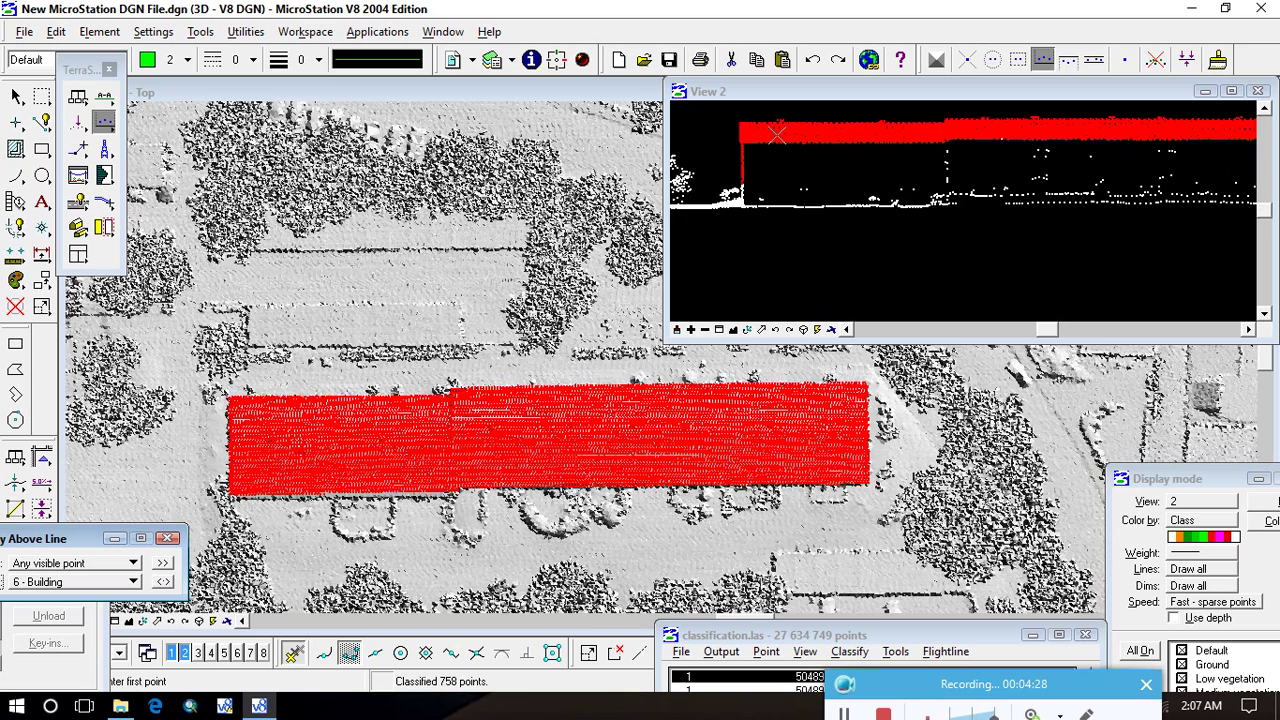
pyautogui.click(835, 165)
pyautogui.click(818, 172)
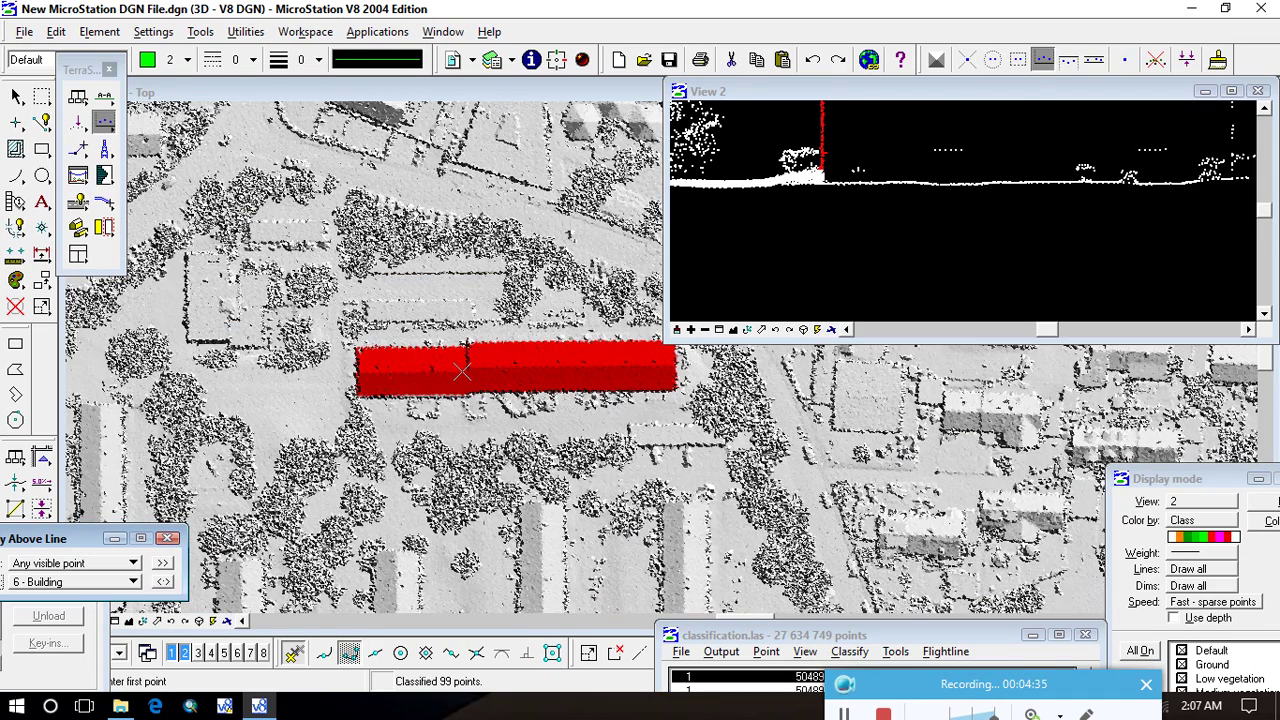
# Draw a vertical section about 1.72 deep along the long building's northern roof edge and apply it to View 2.
pyautogui.scroll(3, 494, 333)
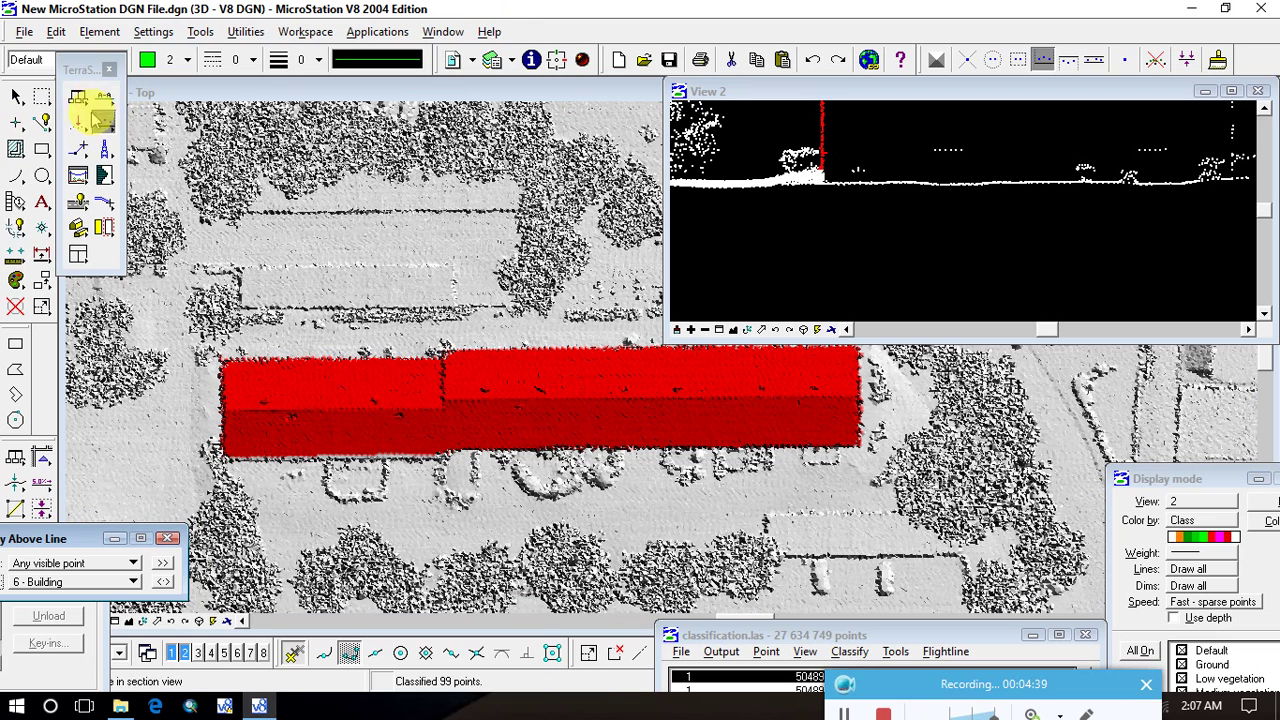
pyautogui.click(104, 95)
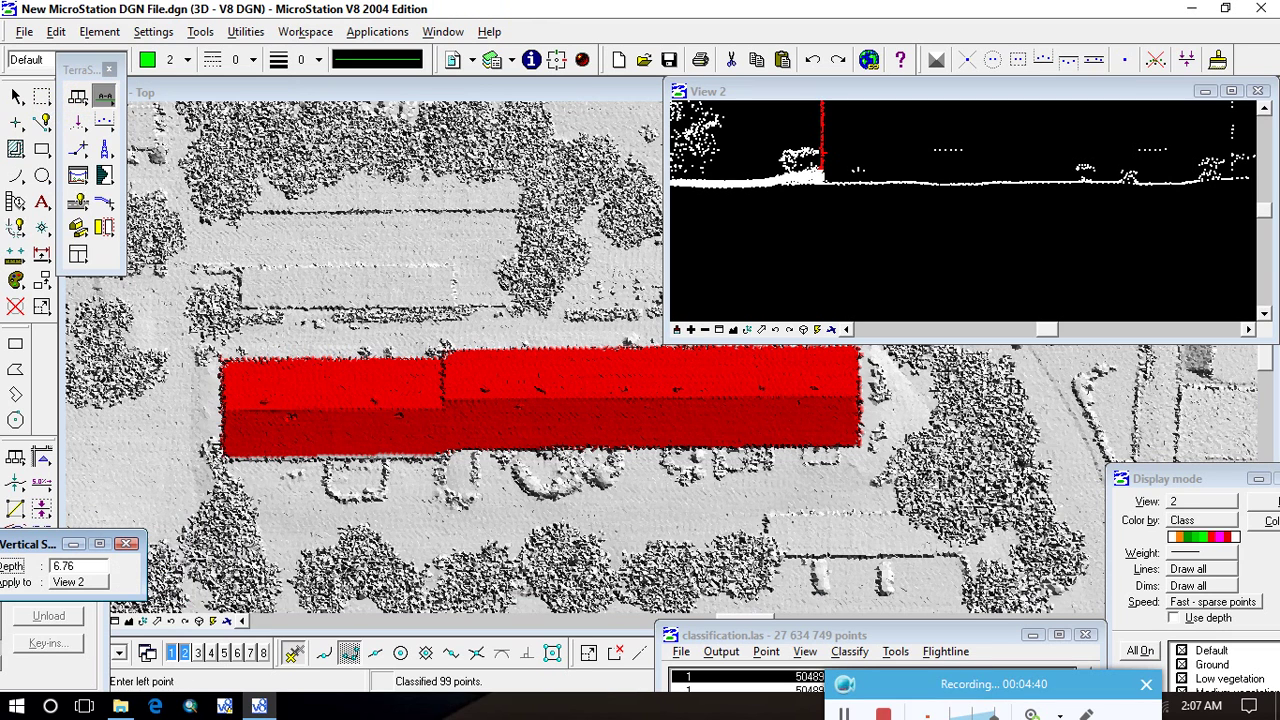
pyautogui.click(228, 351)
pyautogui.click(640, 347)
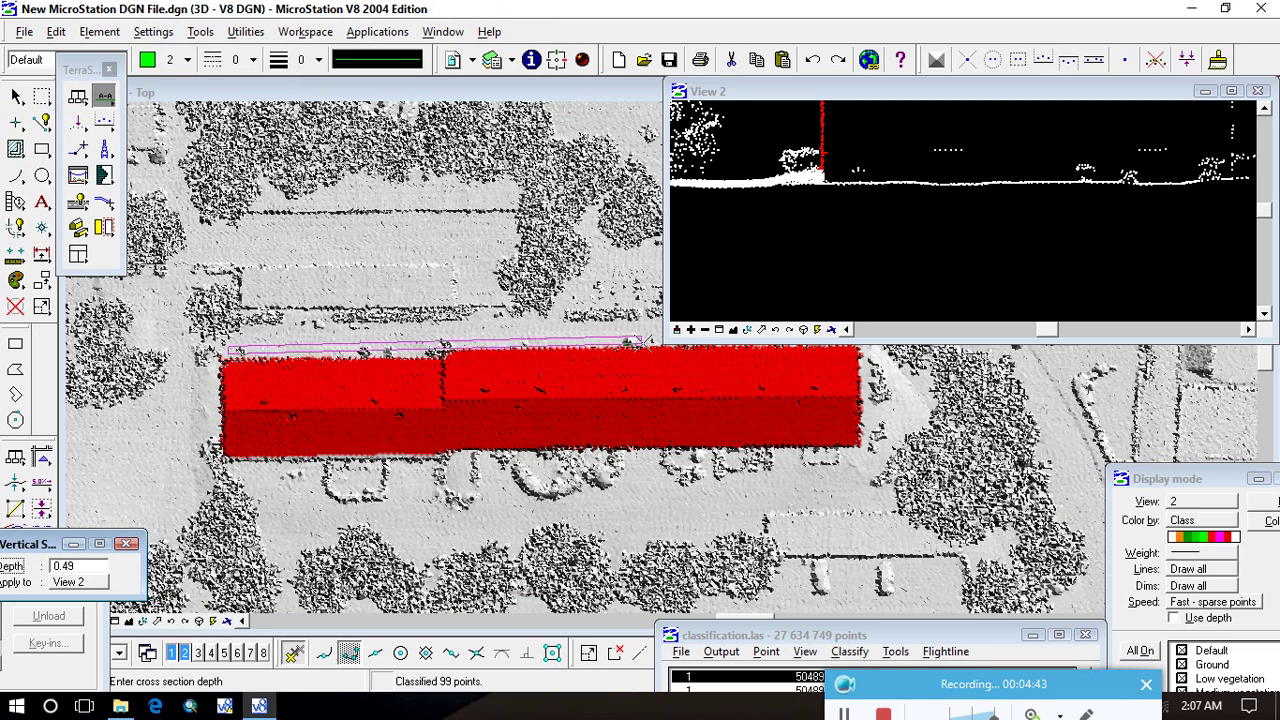
pyautogui.click(642, 353)
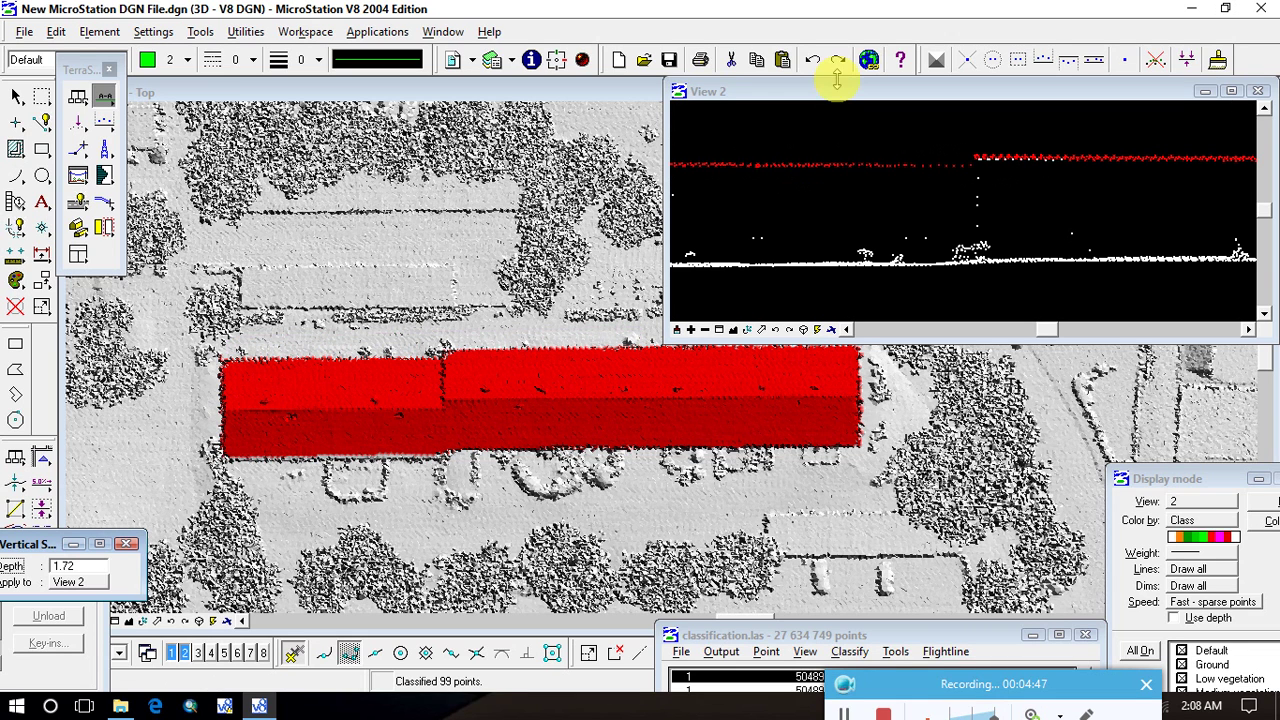
# Classify the remaining unclassified roof points along the northern edge as Building with lines below both roof levels.
pyautogui.click(1043, 59)
pyautogui.click(975, 171)
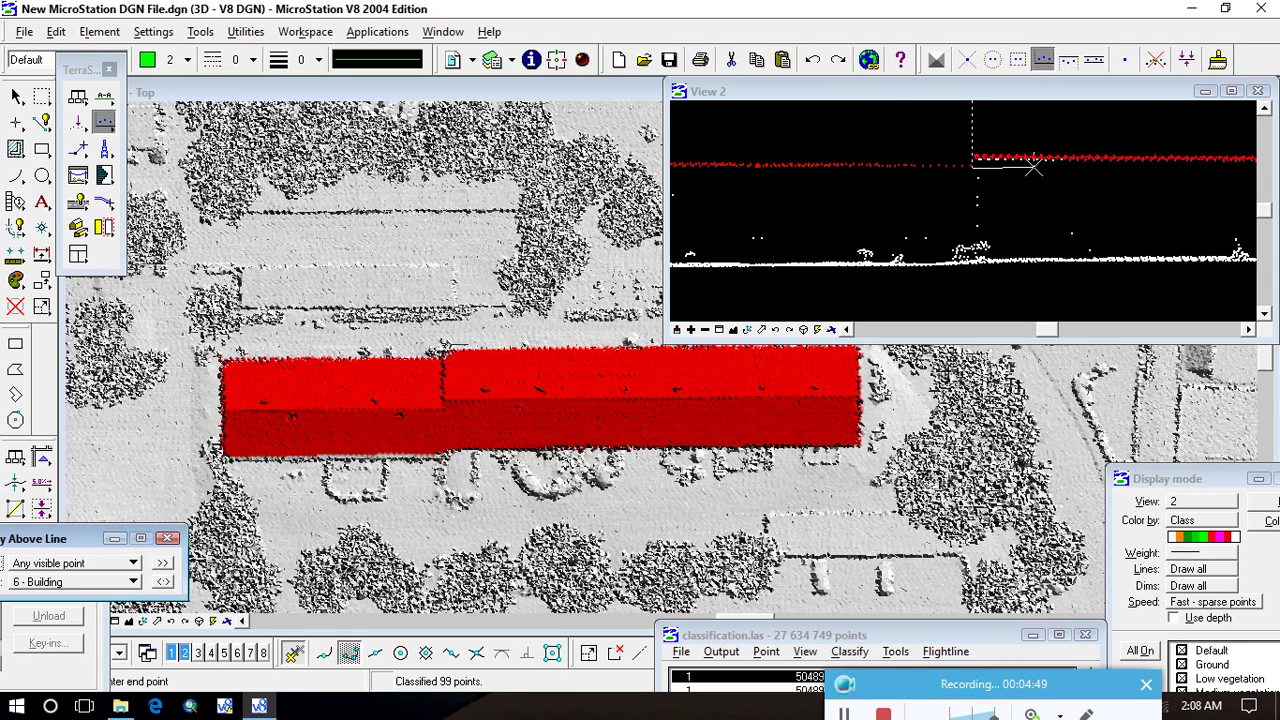
pyautogui.click(1153, 166)
pyautogui.scroll(-1, 1002, 188)
pyautogui.click(1036, 184)
pyautogui.click(1196, 178)
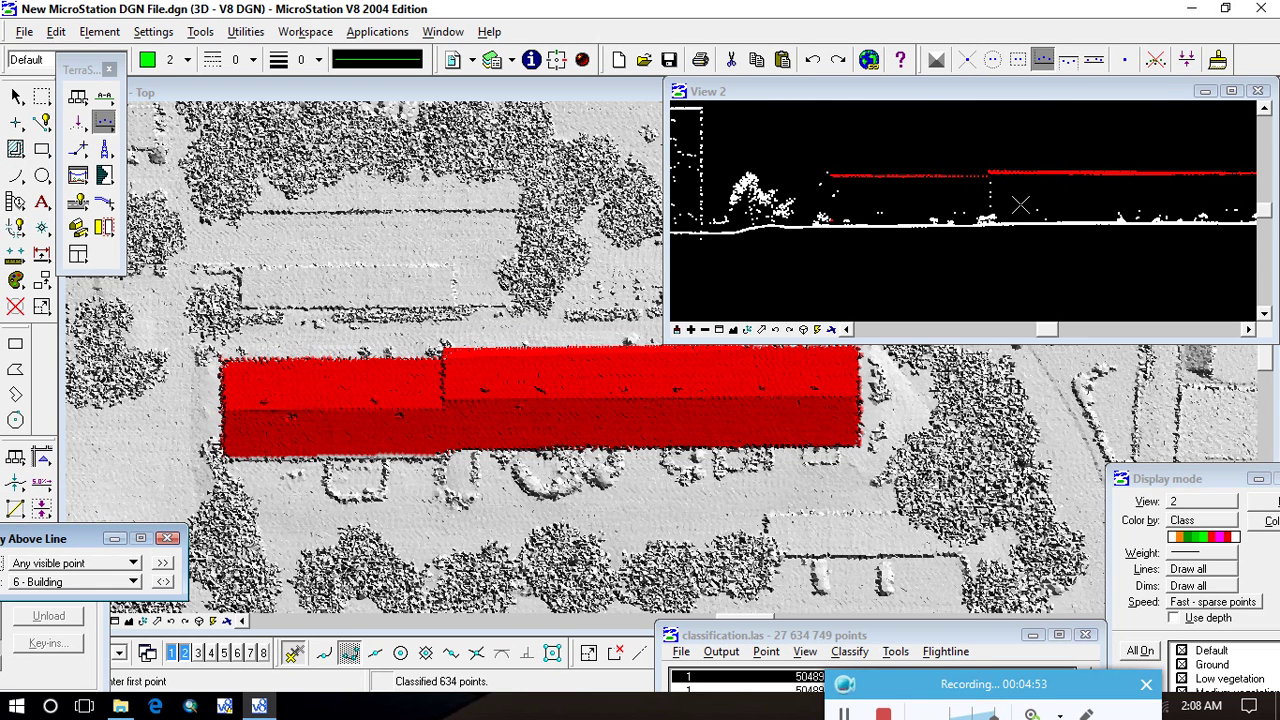
pyautogui.click(881, 182)
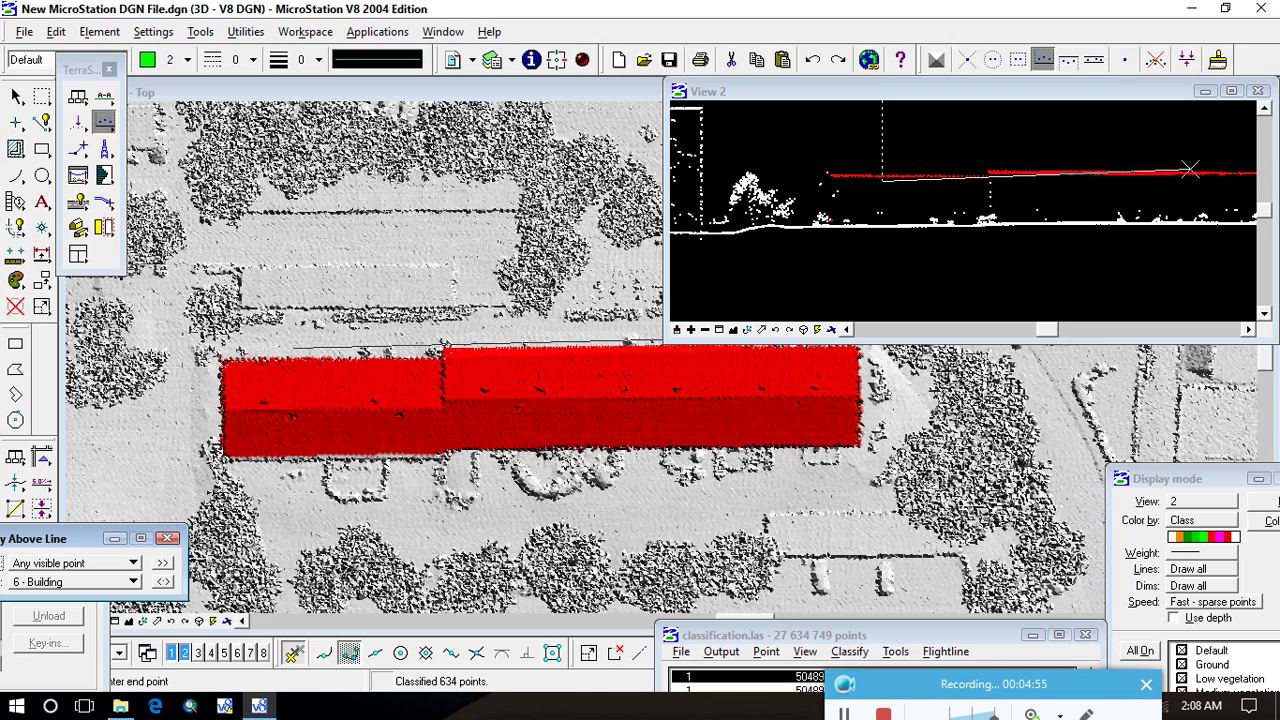
pyautogui.click(1249, 176)
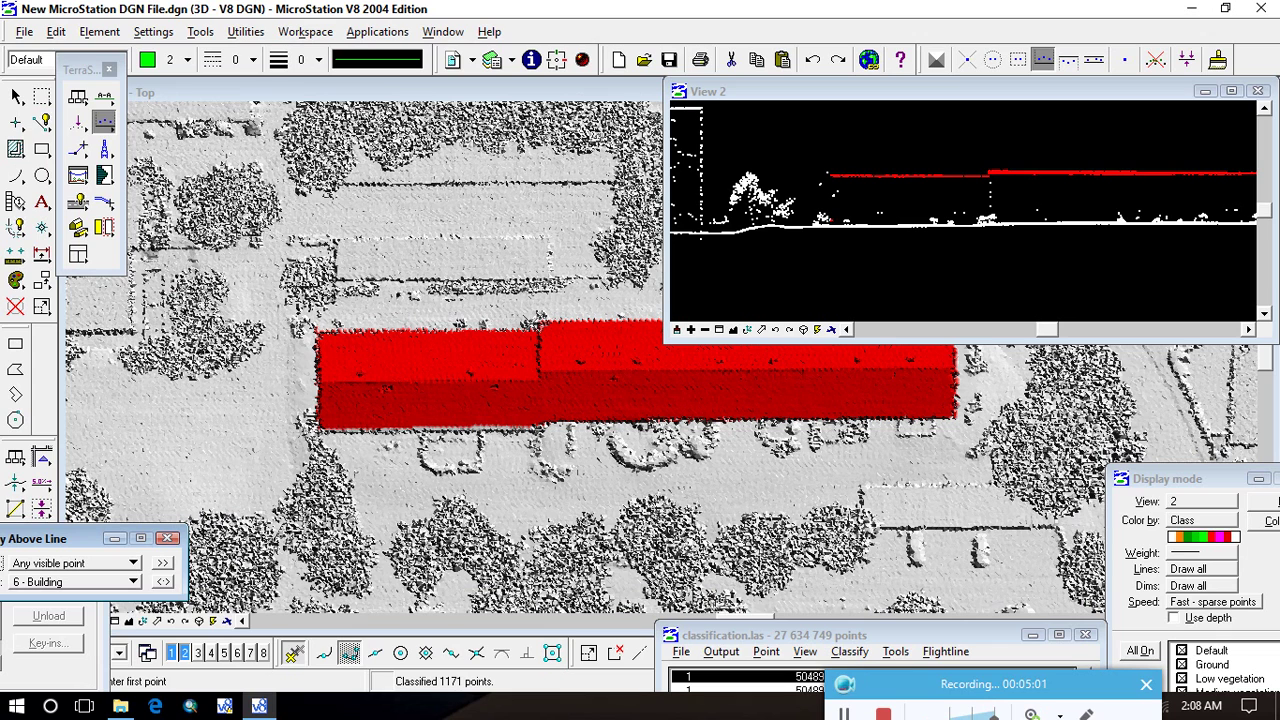
# Draw a vertical section about 0.86 deep along the southern roof edge of the building's western part.
pyautogui.click(104, 95)
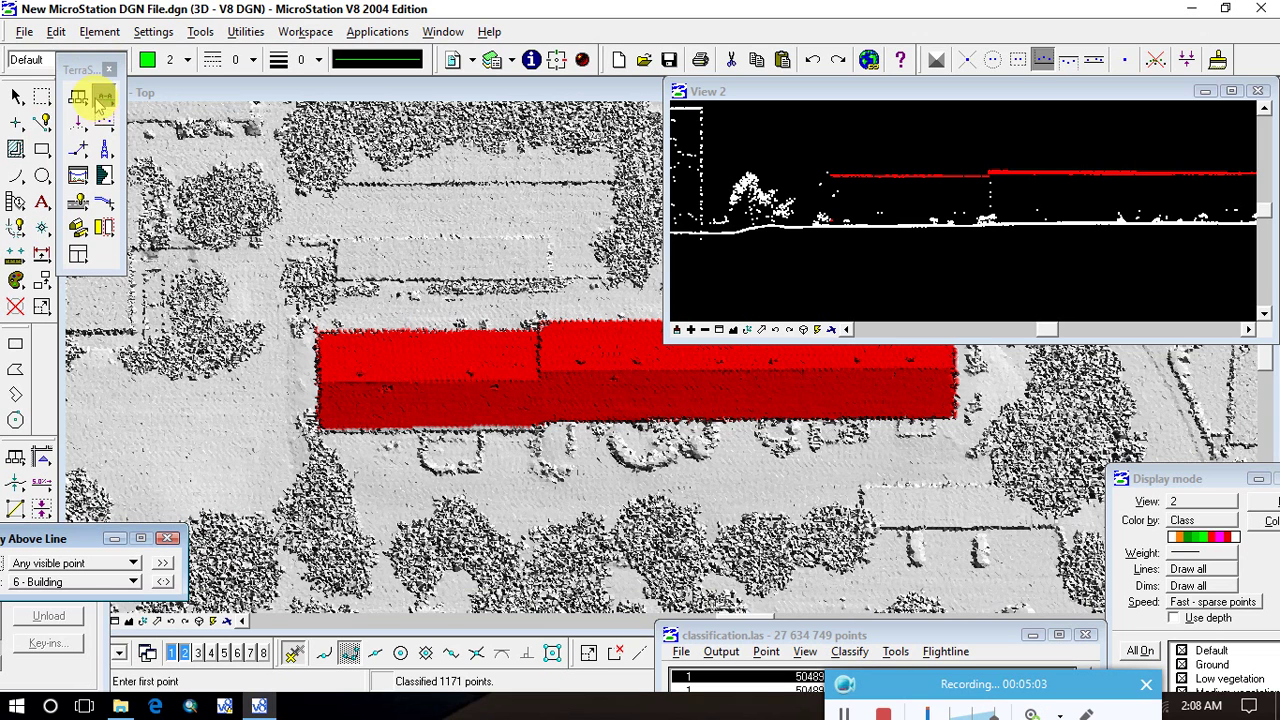
pyautogui.click(320, 430)
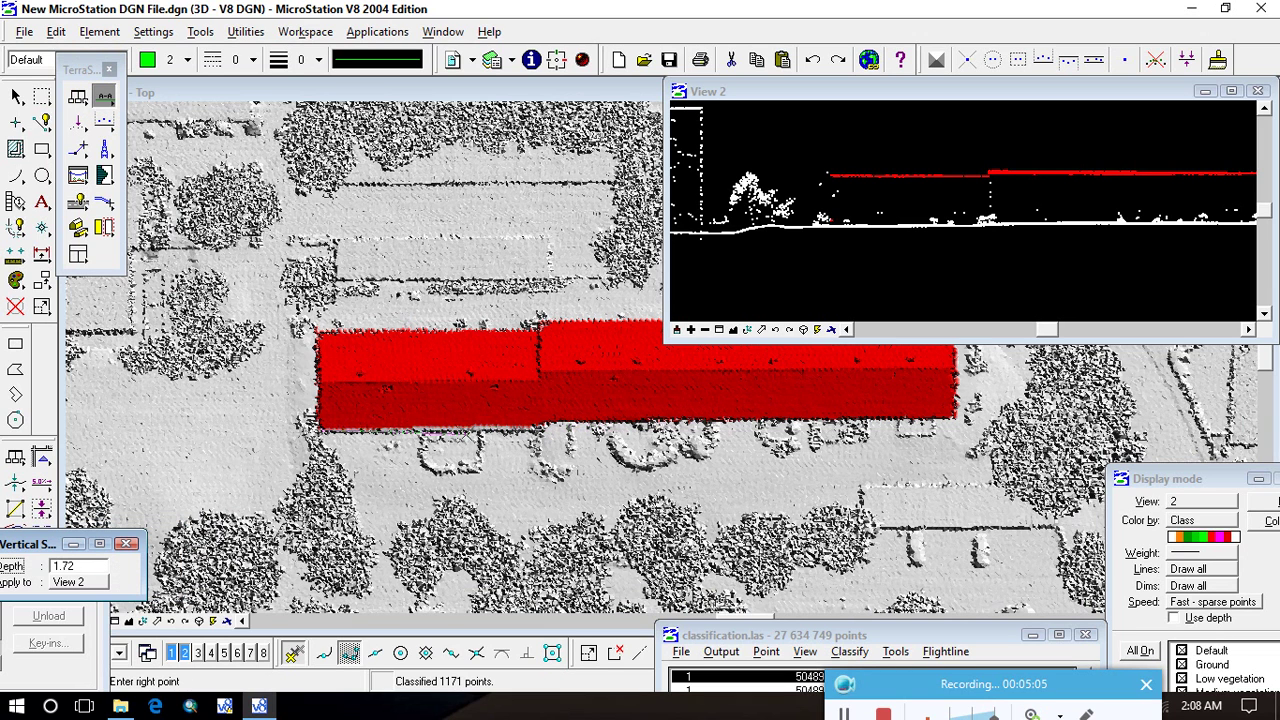
pyautogui.click(543, 427)
pyautogui.click(544, 433)
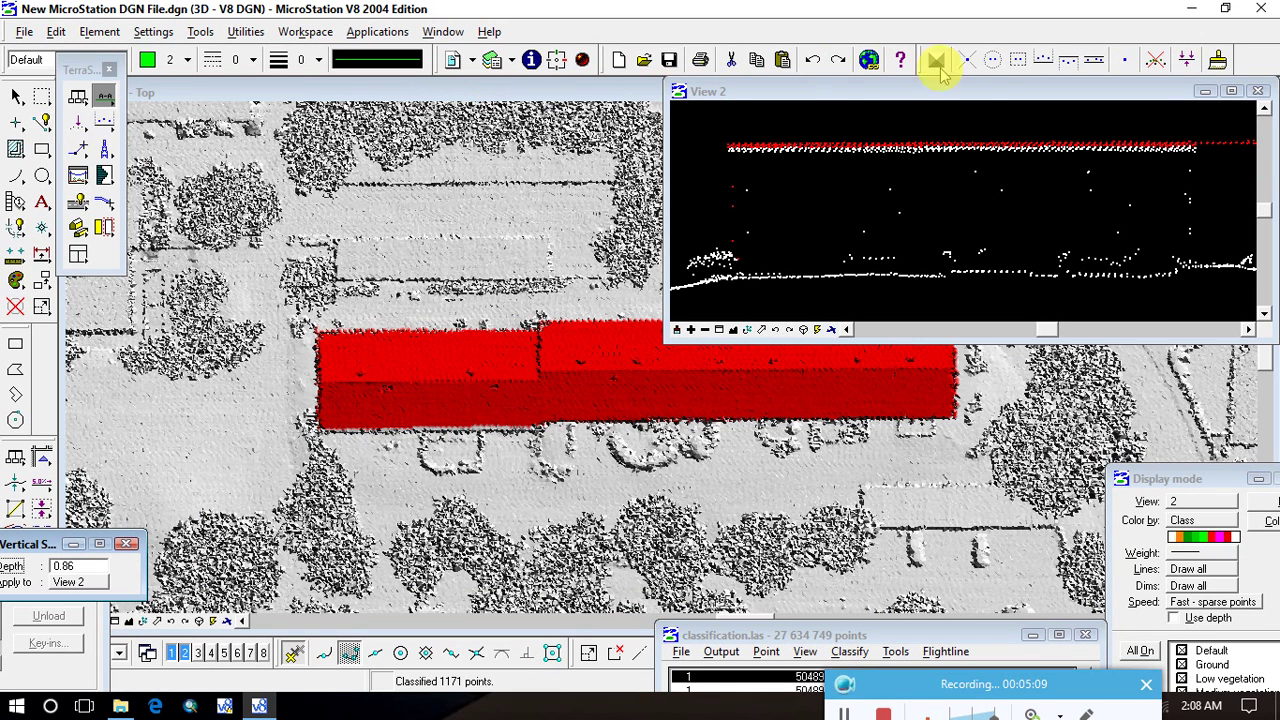
# Classify the roof-edge points above a line in the southern edge section as Building.
pyautogui.click(1040, 60)
pyautogui.click(318, 430)
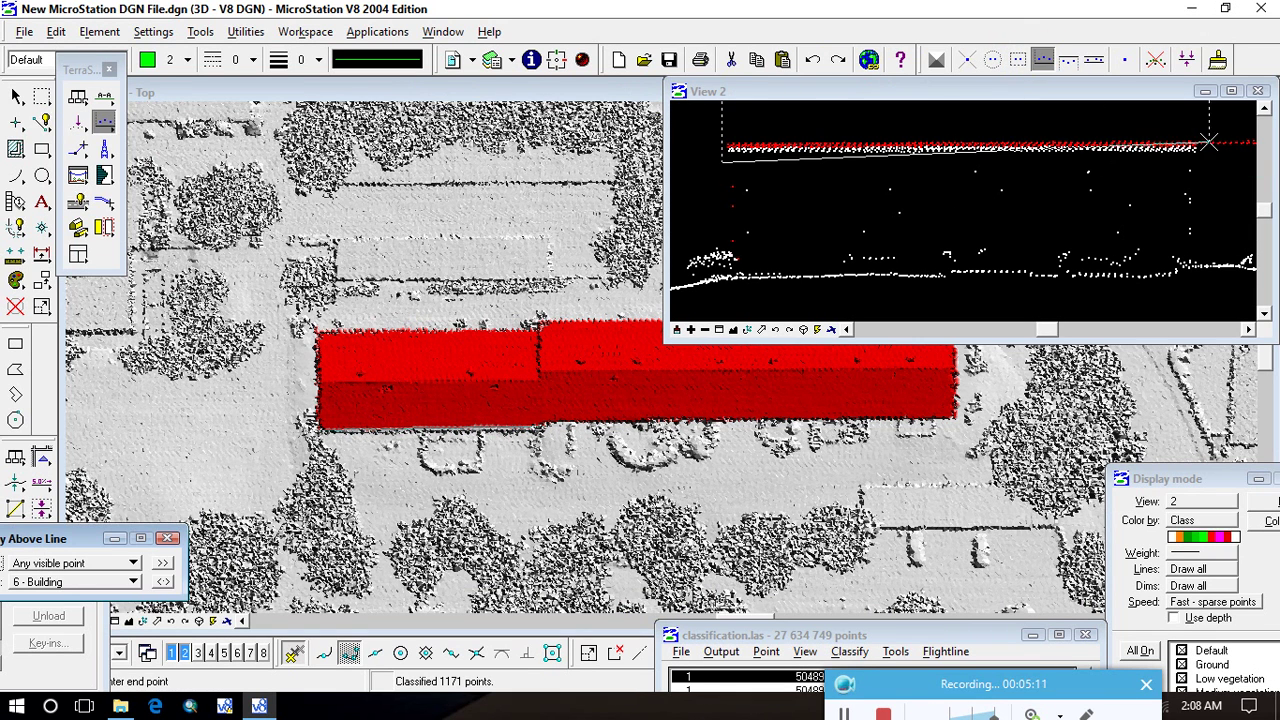
pyautogui.click(552, 428)
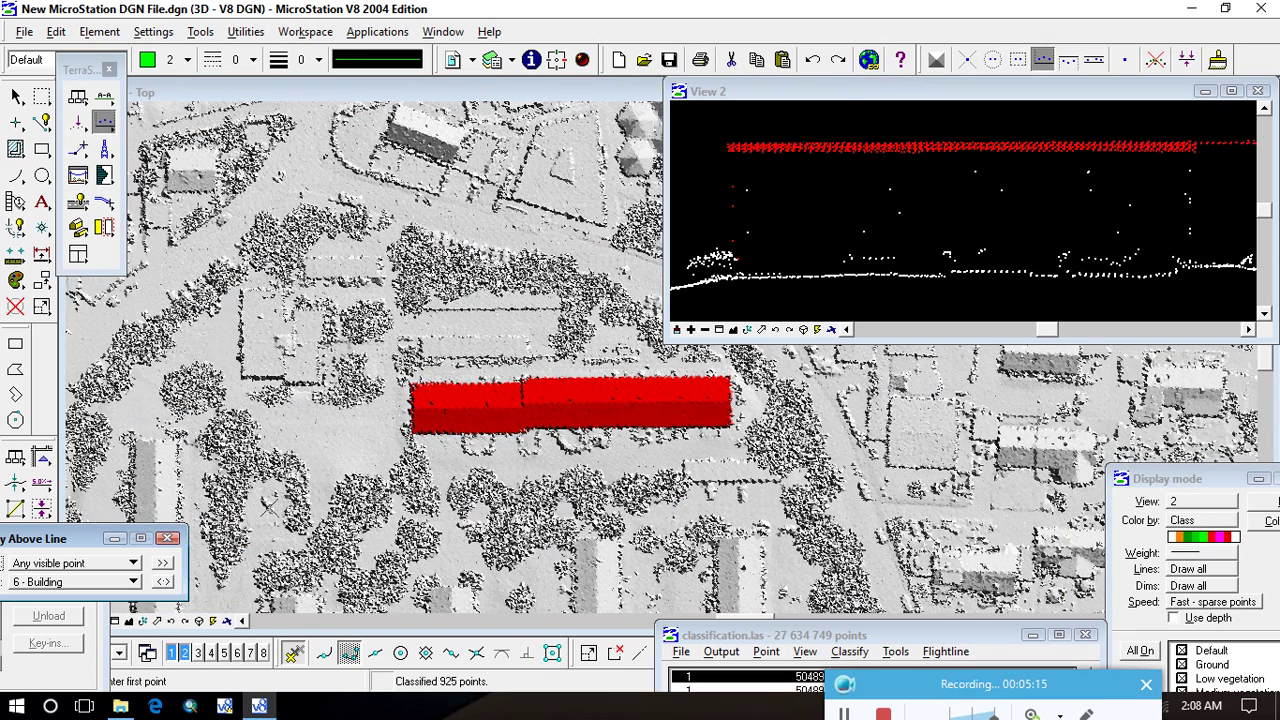
# Check the northern roof edge of the building's eastern part with a vertical section about 0.73 deep.
pyautogui.scroll(-1, 775, 369)
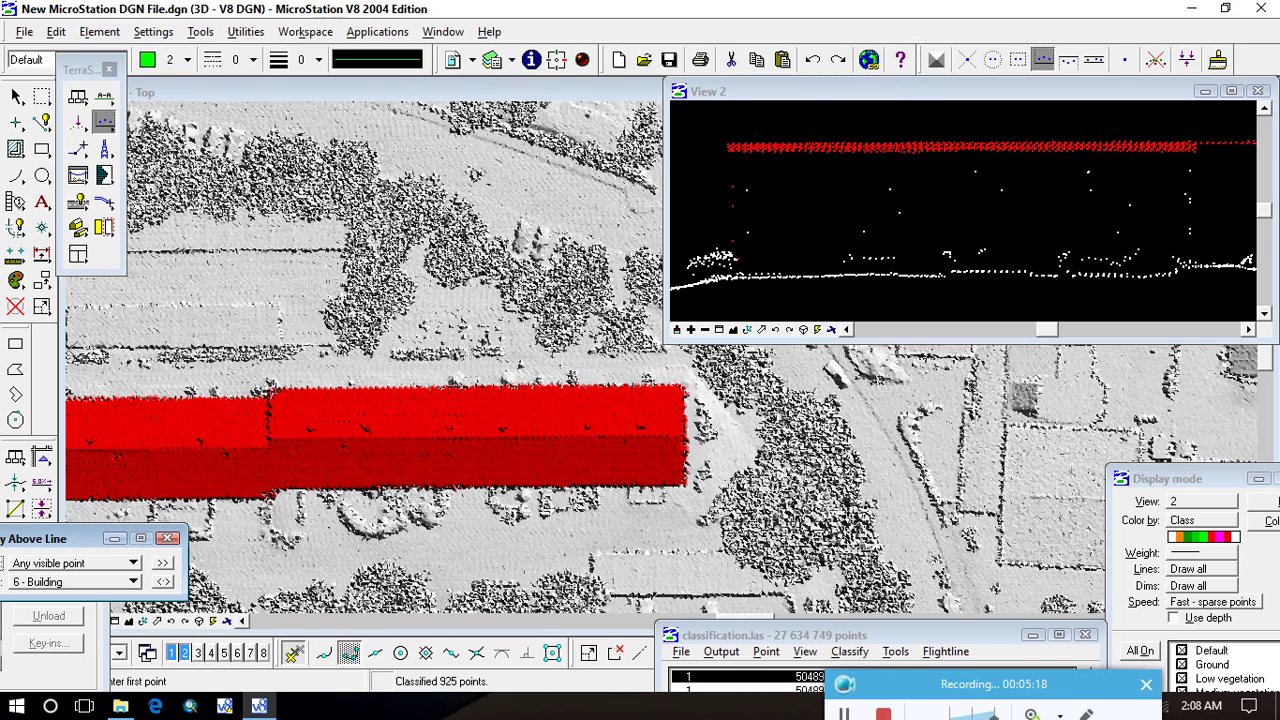
pyautogui.click(104, 95)
pyautogui.click(272, 384)
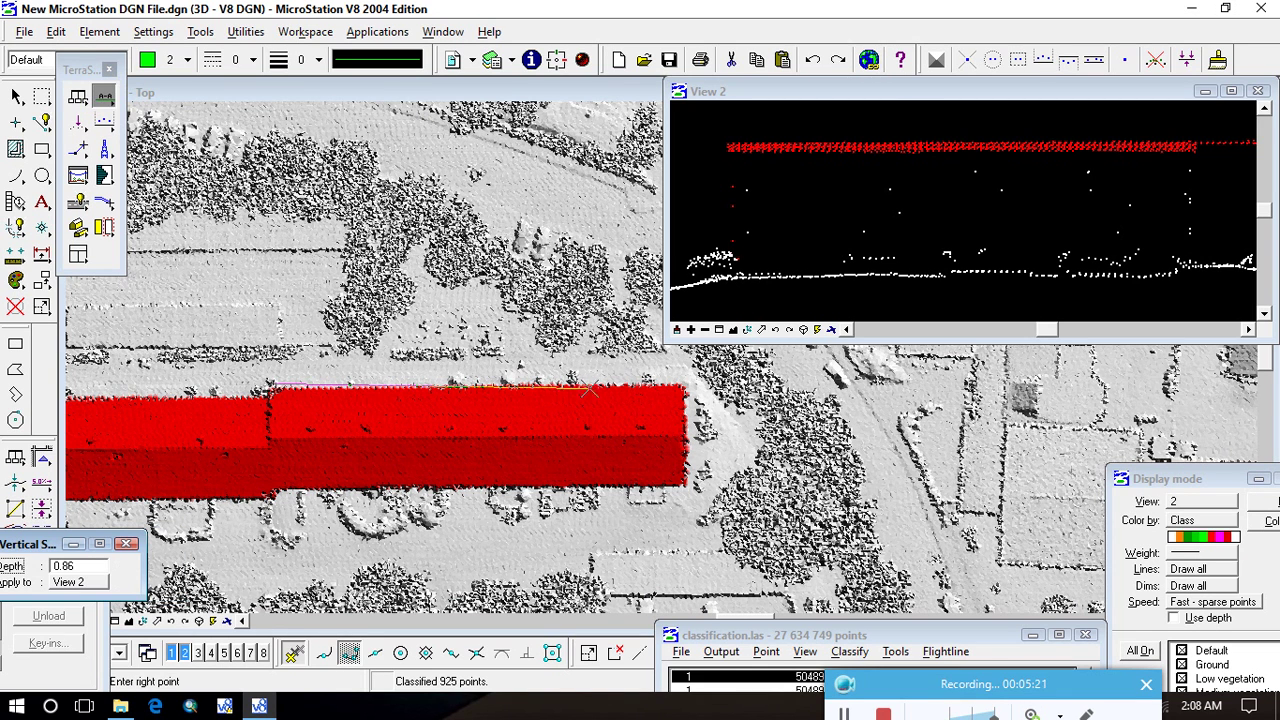
pyautogui.click(688, 386)
pyautogui.click(692, 392)
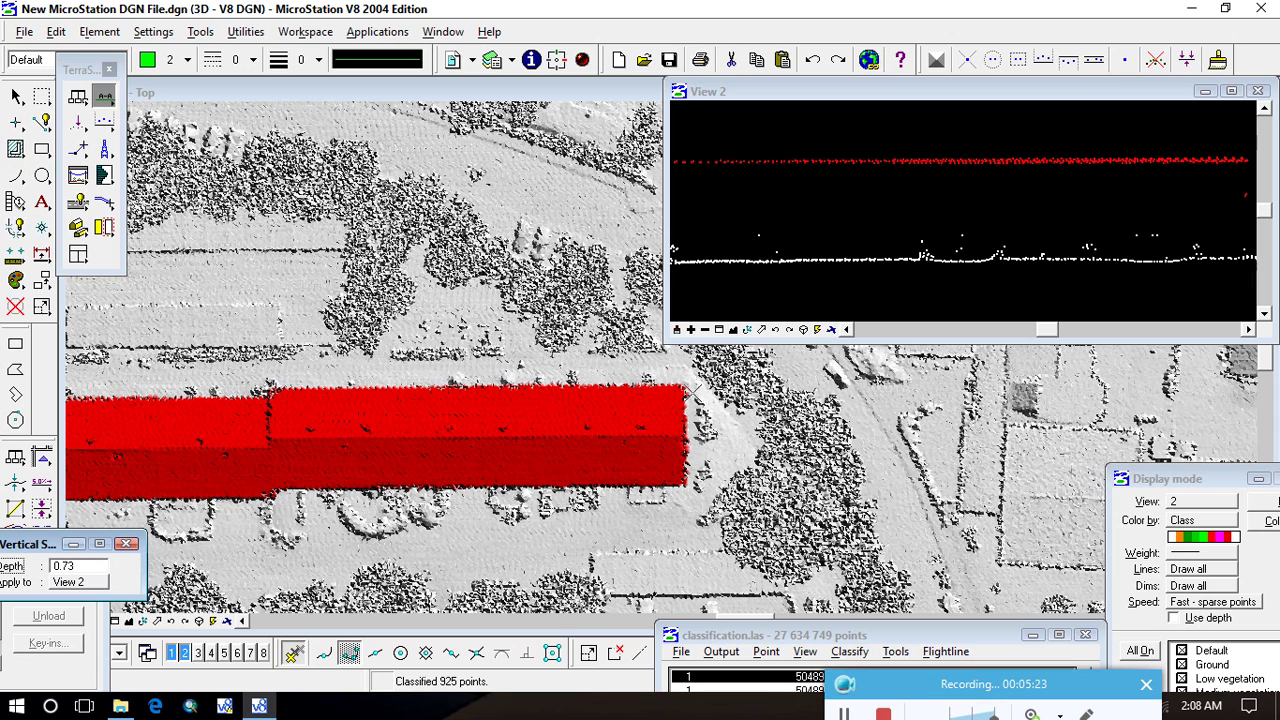
# Check the eastern roof part with vertical sections about 6.38 deep along the ridge and about 0.63 deep along the southern edge.
pyautogui.click(264, 443)
pyautogui.click(690, 440)
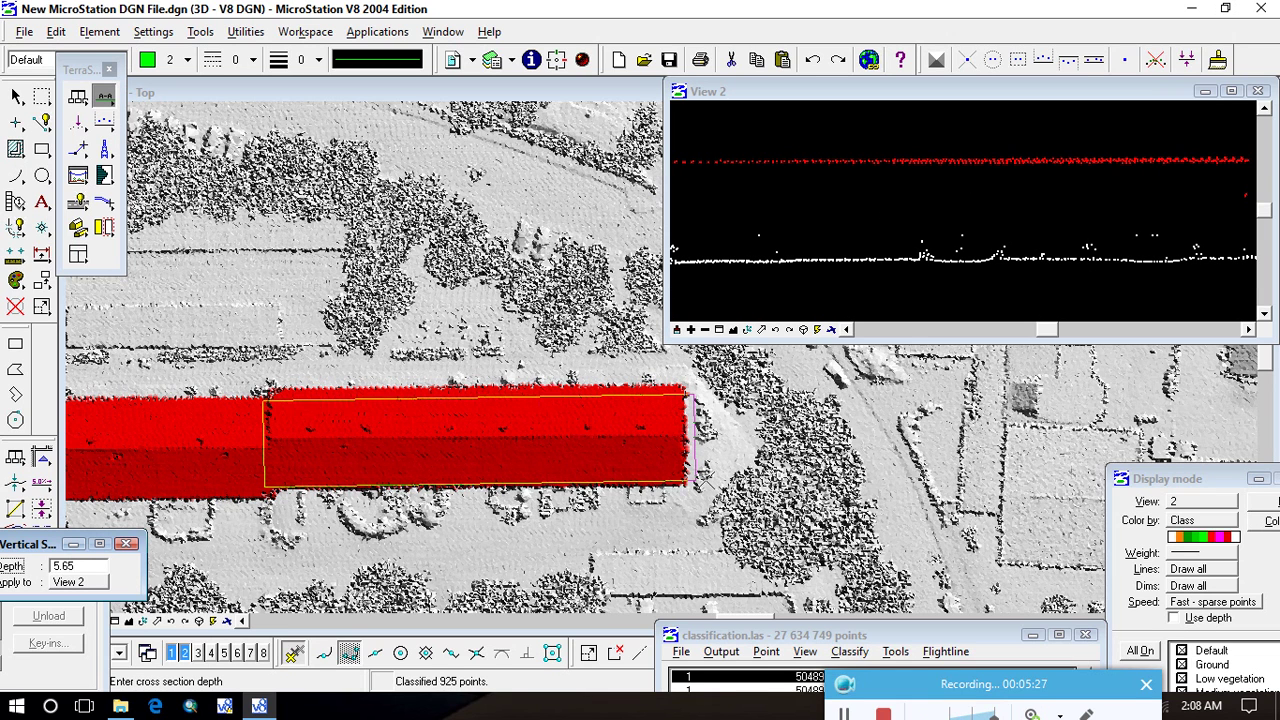
pyautogui.click(689, 490)
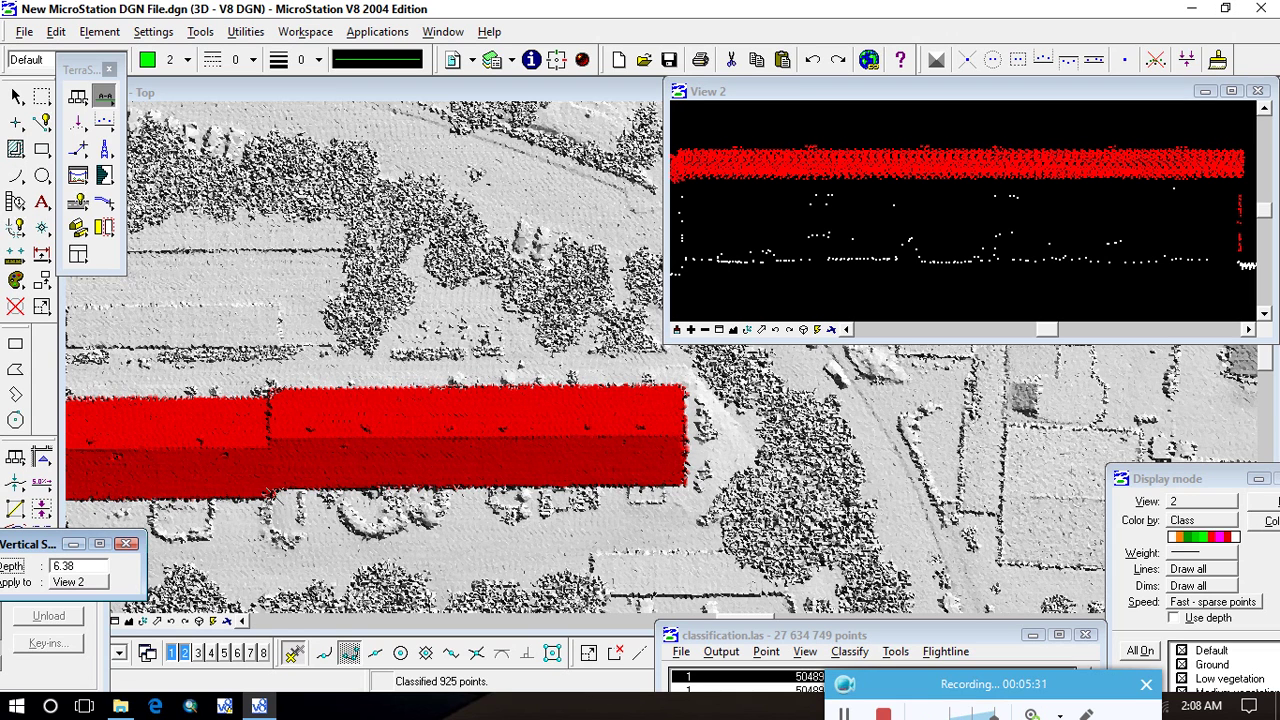
pyautogui.click(271, 493)
pyautogui.click(695, 485)
pyautogui.click(695, 481)
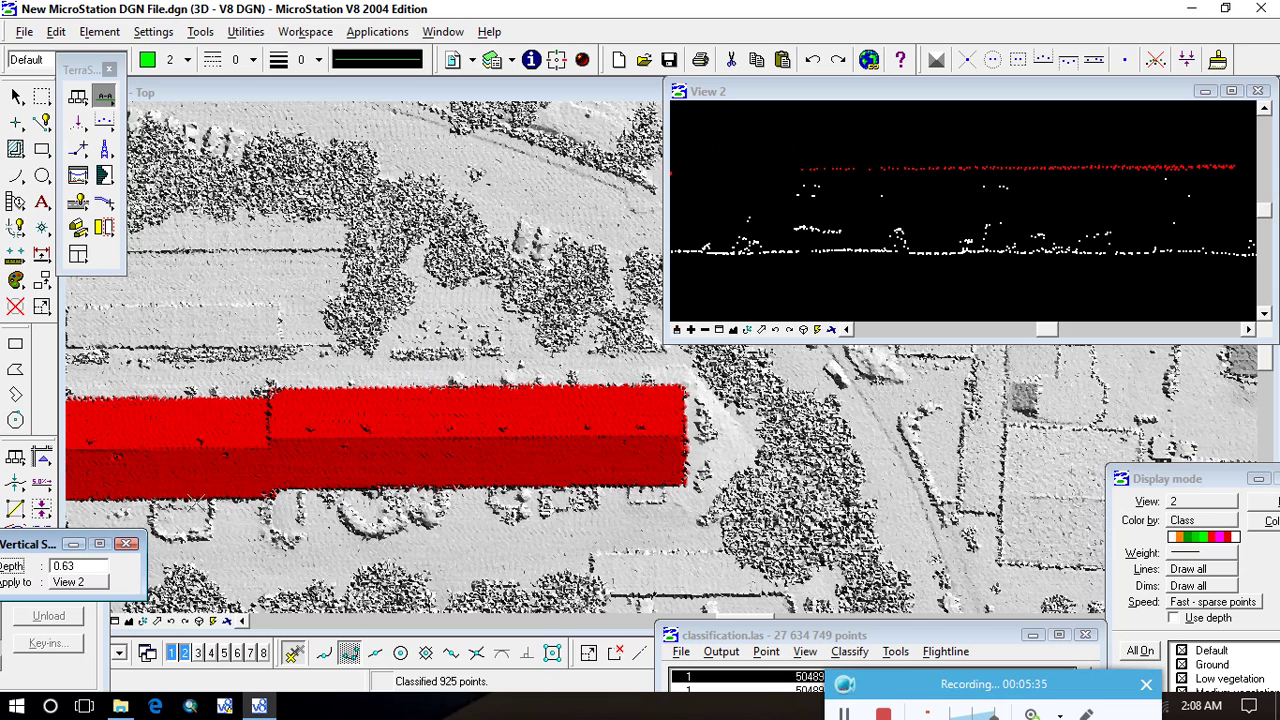
# Inspect the junction between the two roof levels with vertical sections about 2.22, 2.16 and 1.74 deep.
pyautogui.click(288, 470)
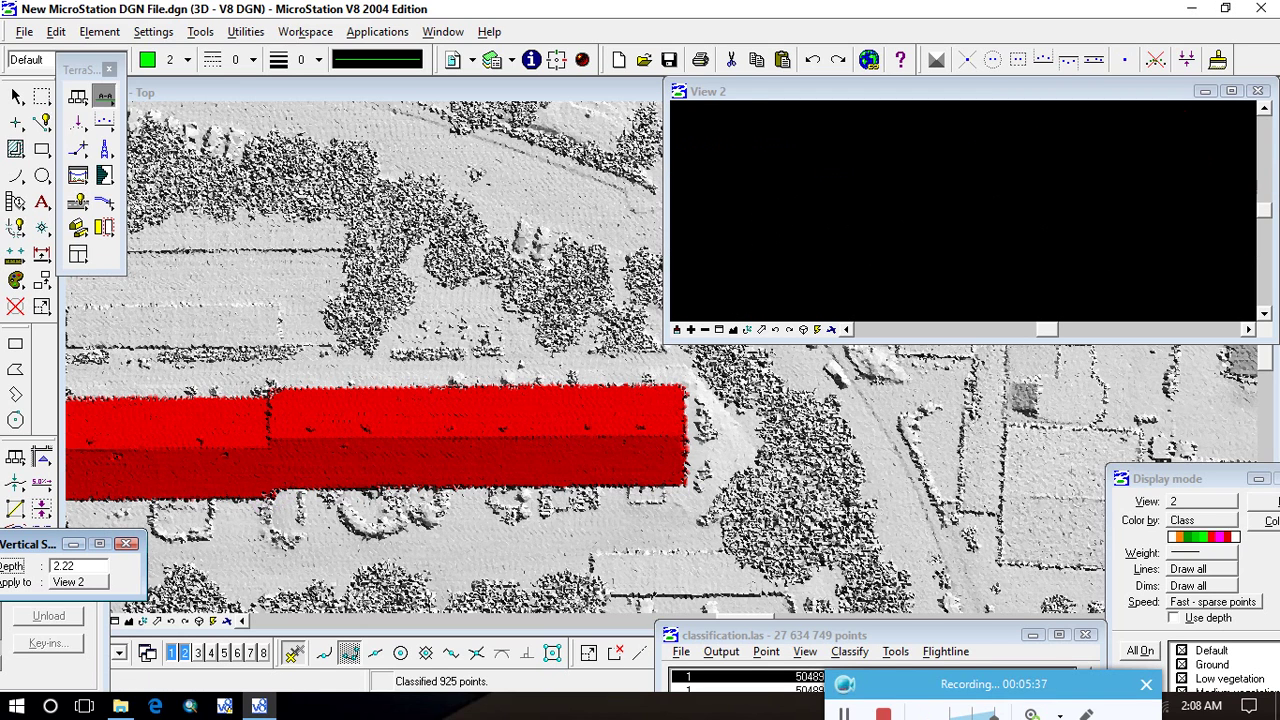
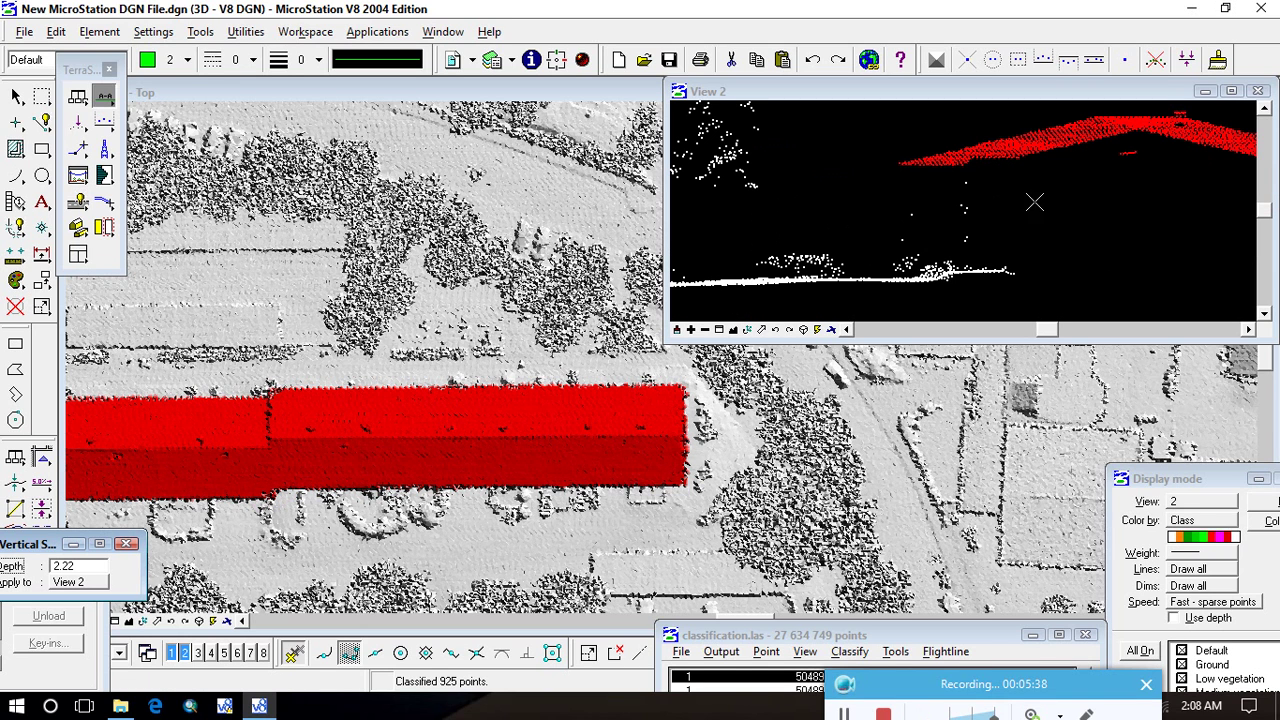
pyautogui.click(270, 386)
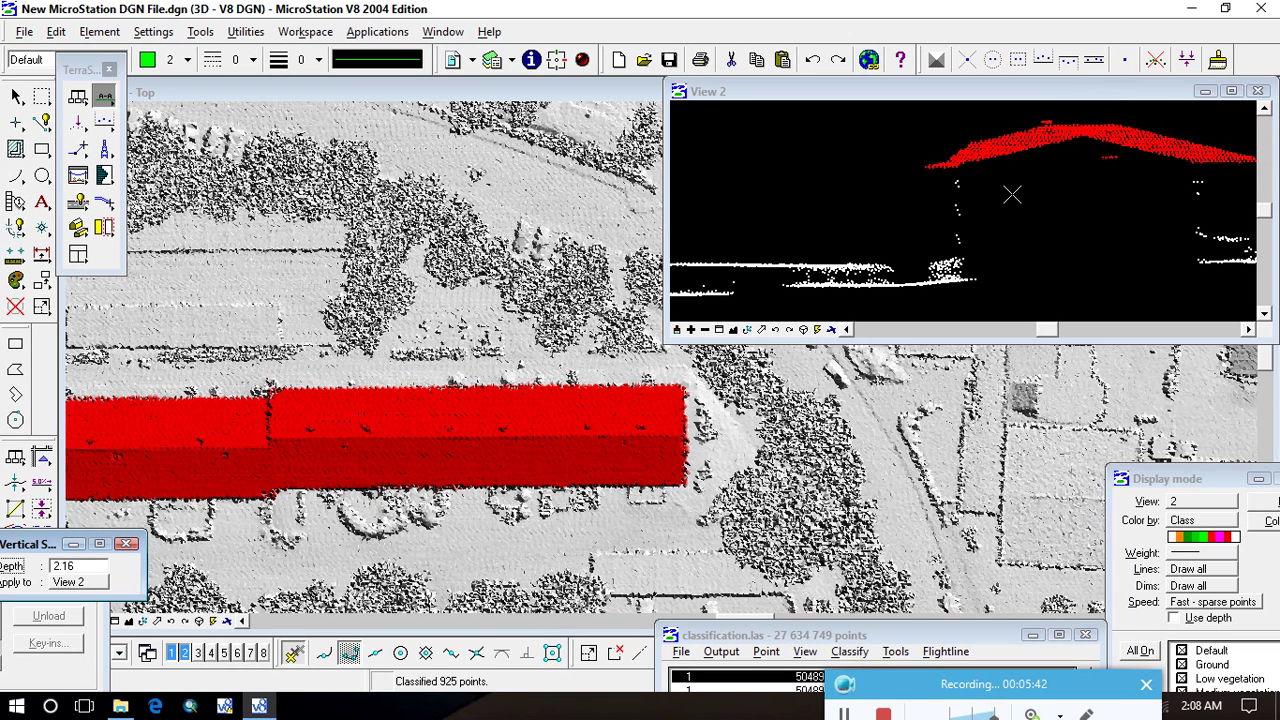
pyautogui.click(234, 401)
pyautogui.click(303, 386)
pyautogui.click(308, 397)
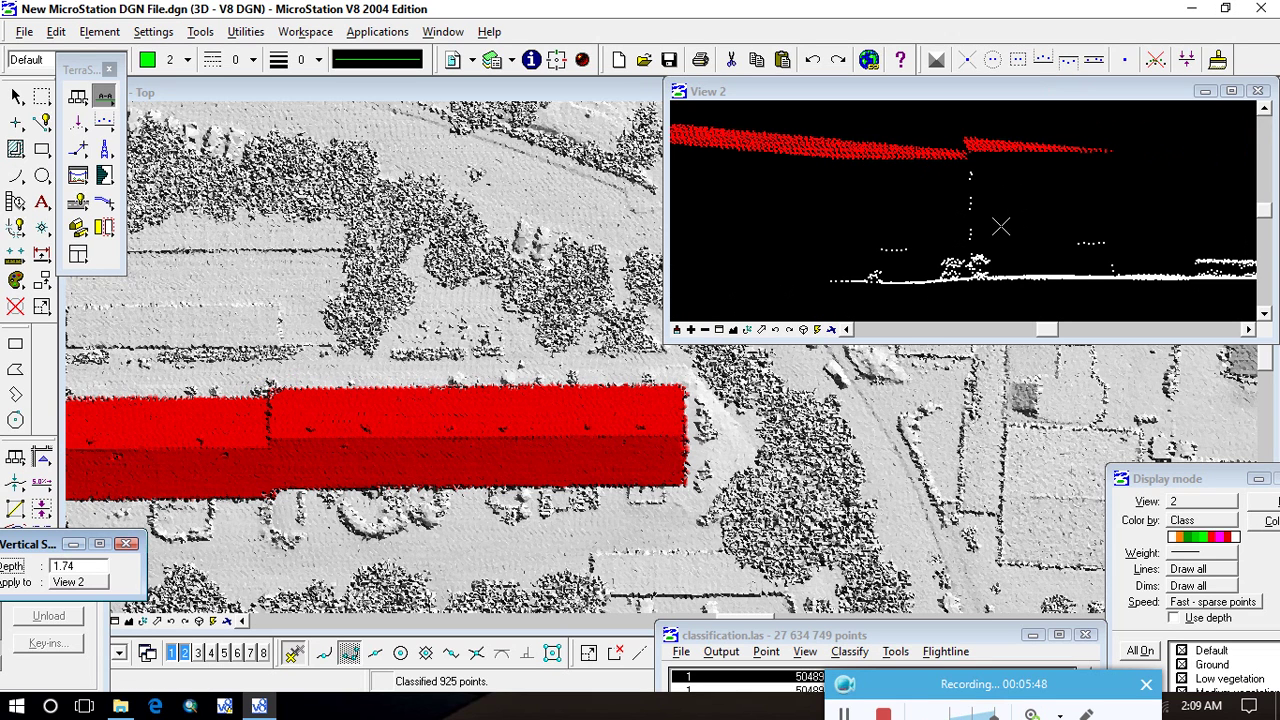
# Draw a vertical section about 0.76 deep along the northern edge of the western roof part, extending past the roof step.
pyautogui.click(89, 403)
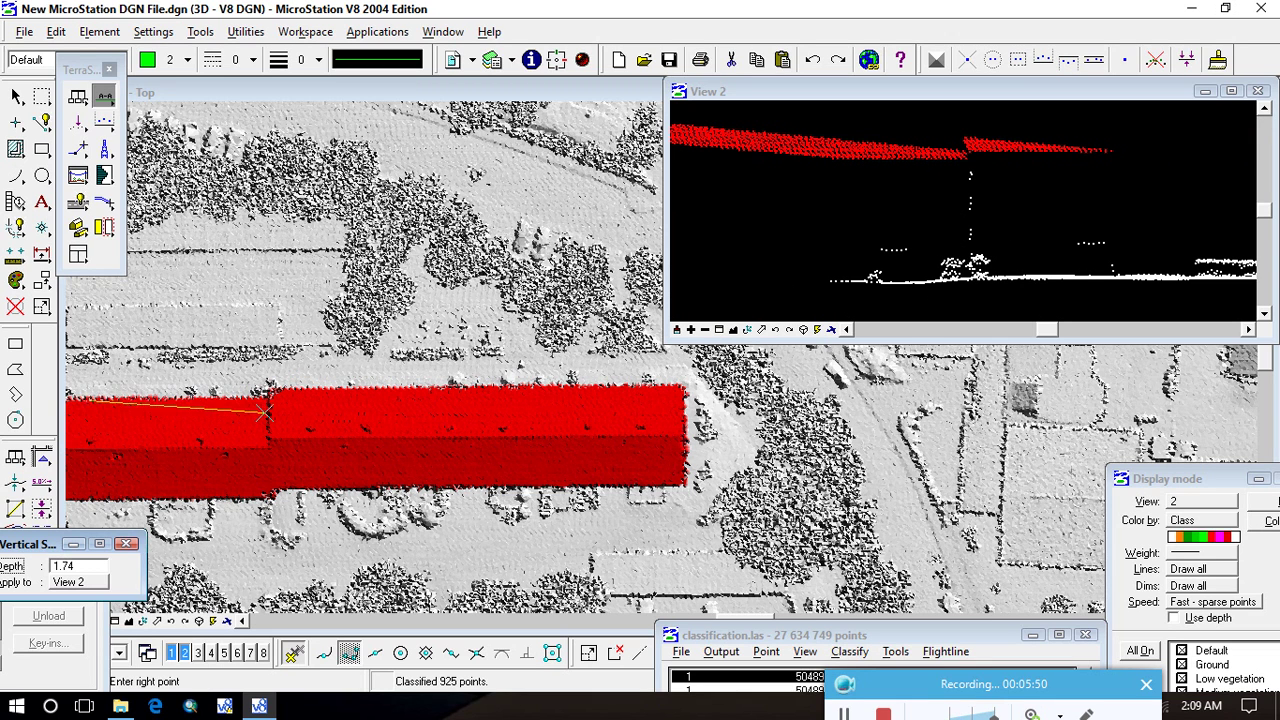
pyautogui.click(307, 391)
pyautogui.click(313, 399)
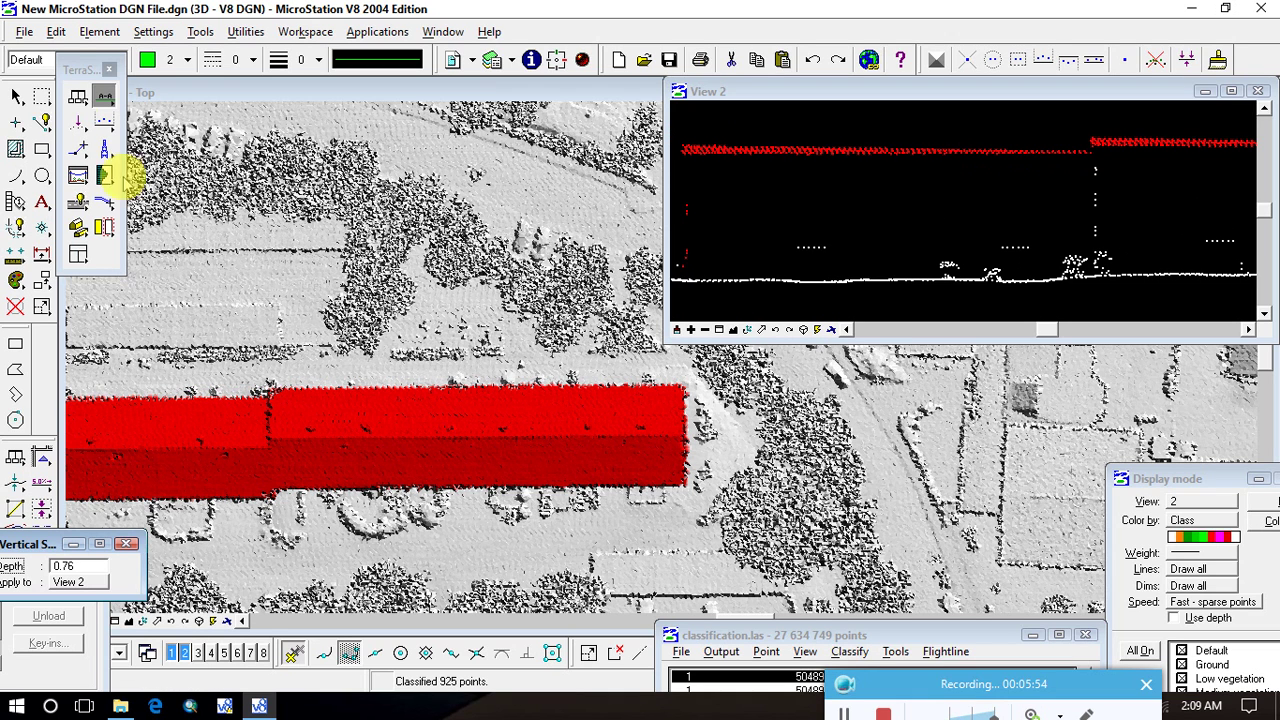
# Classify the vertical wall points below the roof step as Building and check the section's western end.
pyautogui.click(104, 121)
pyautogui.click(1083, 245)
pyautogui.click(1115, 245)
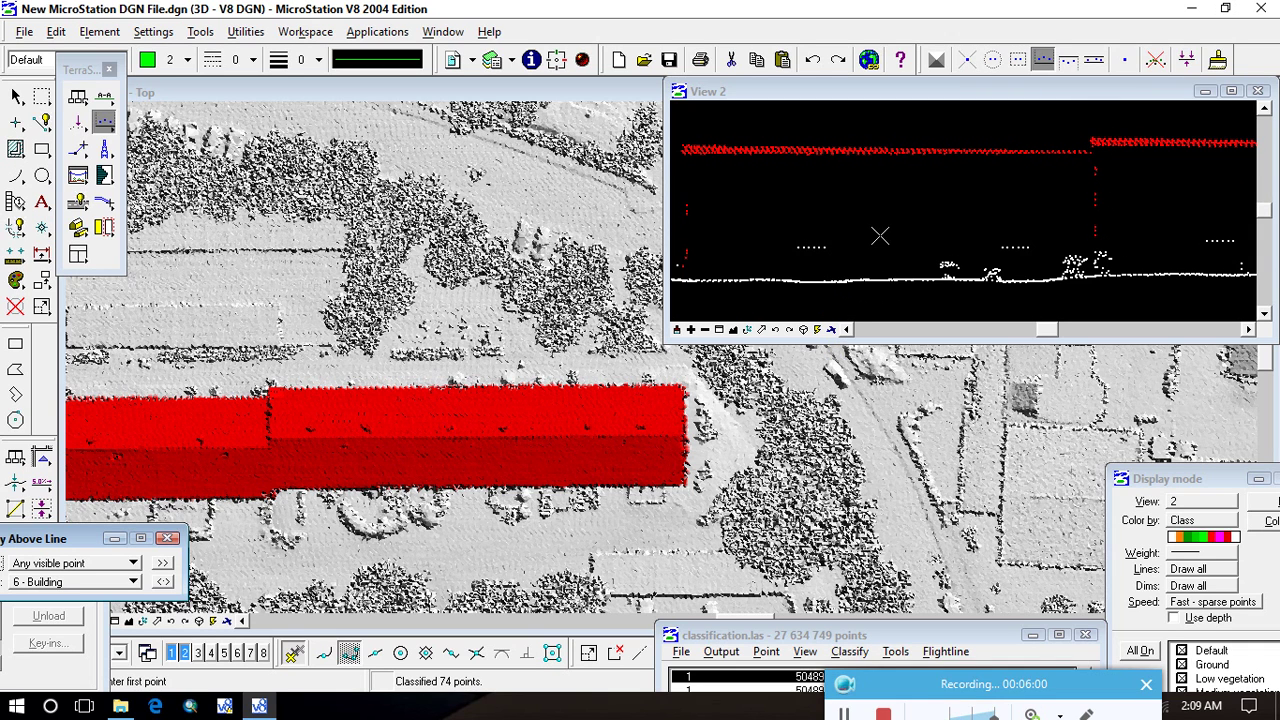
pyautogui.scroll(-1, 880, 236)
pyautogui.scroll(-1, 873, 219)
pyautogui.scroll(2, 802, 238)
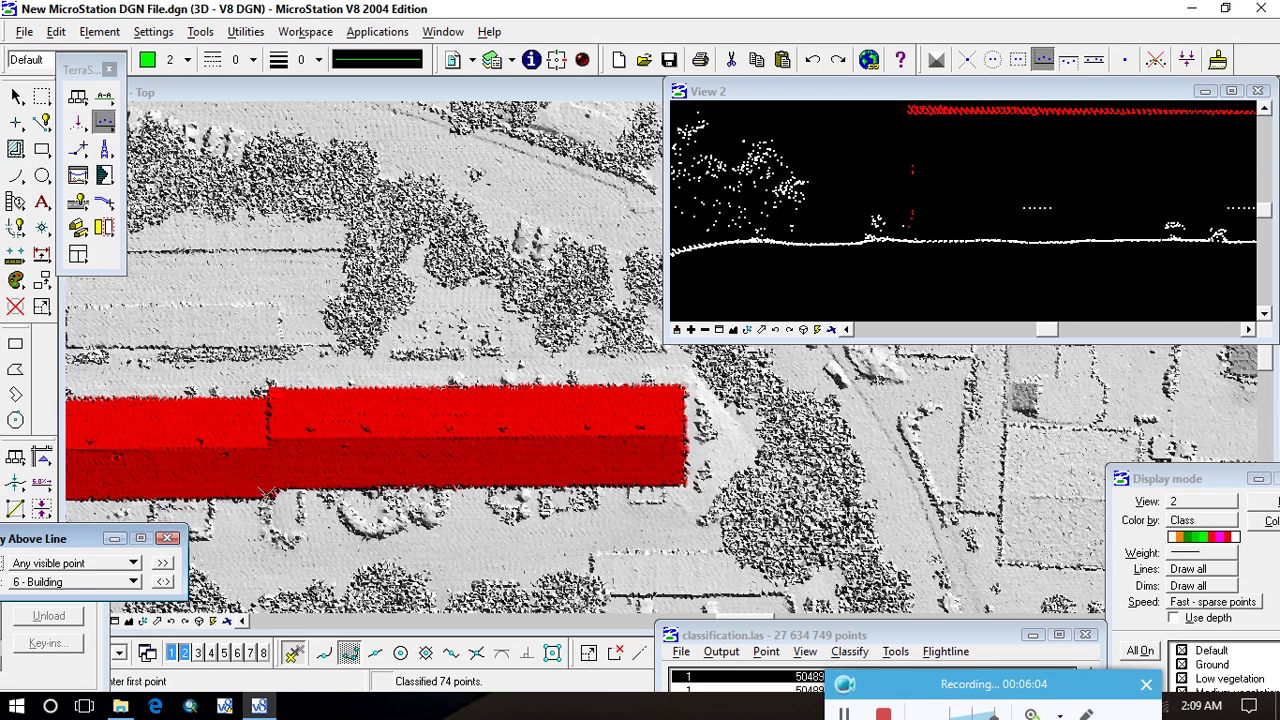
# Check the southern roof edge of the building's eastern part with a vertical section about 1.85 deep.
pyautogui.click(104, 95)
pyautogui.click(266, 491)
pyautogui.click(686, 482)
pyautogui.click(697, 472)
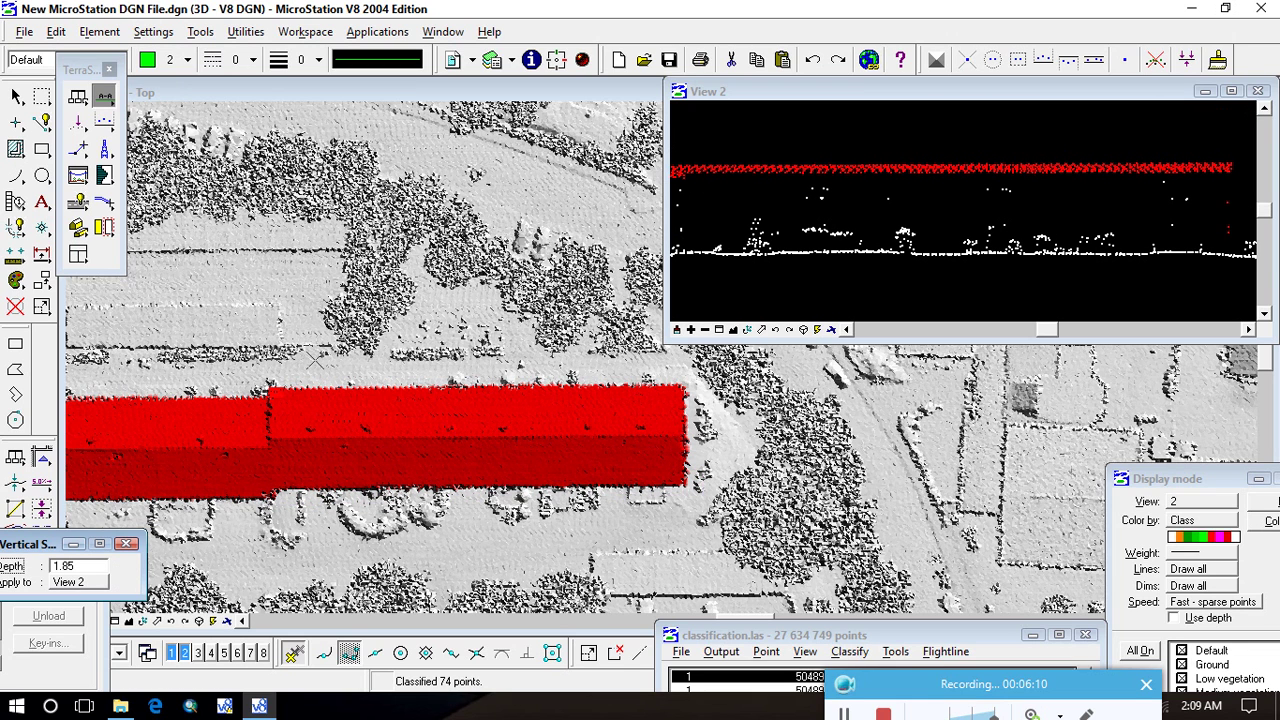
# Check the northern roof edge of the eastern part with a vertical section about 1.96 deep, extending past its eastern end.
pyautogui.click(270, 388)
pyautogui.click(718, 386)
pyautogui.click(710, 398)
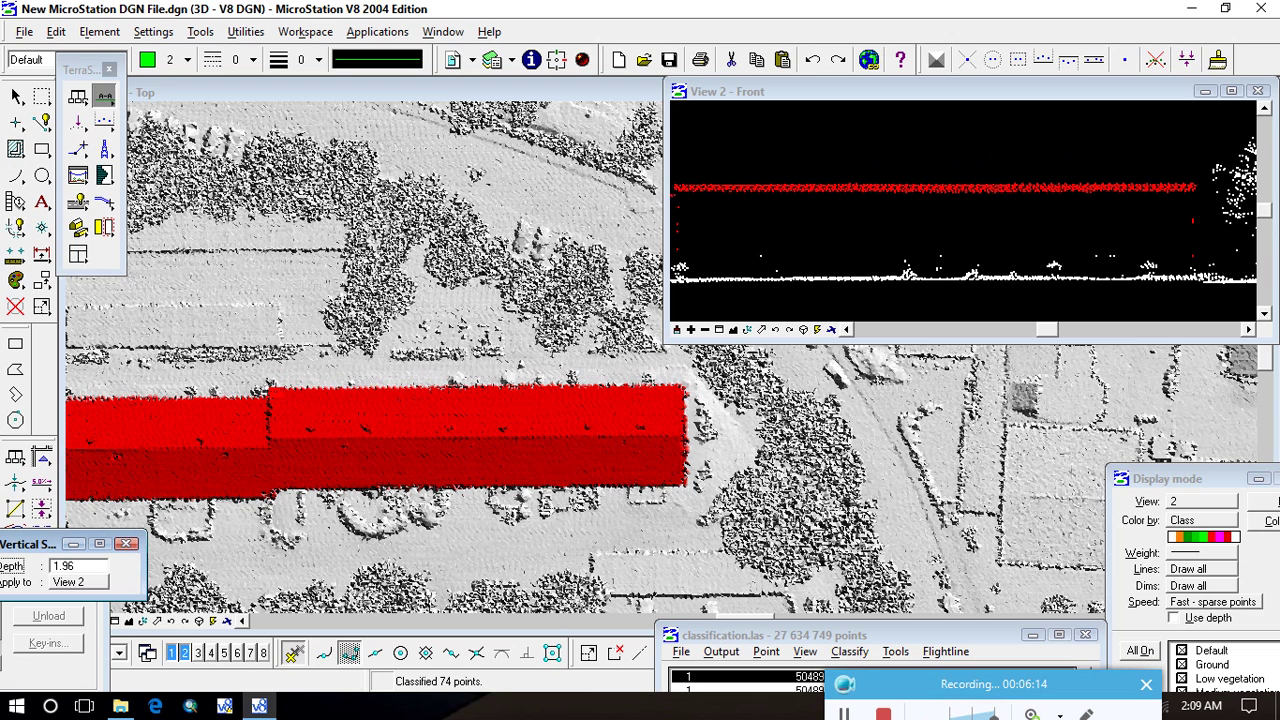
# Draw a vertical section about 6.71 deep along the roof ridge of the building's eastern part.
pyautogui.click(270, 437)
pyautogui.click(686, 437)
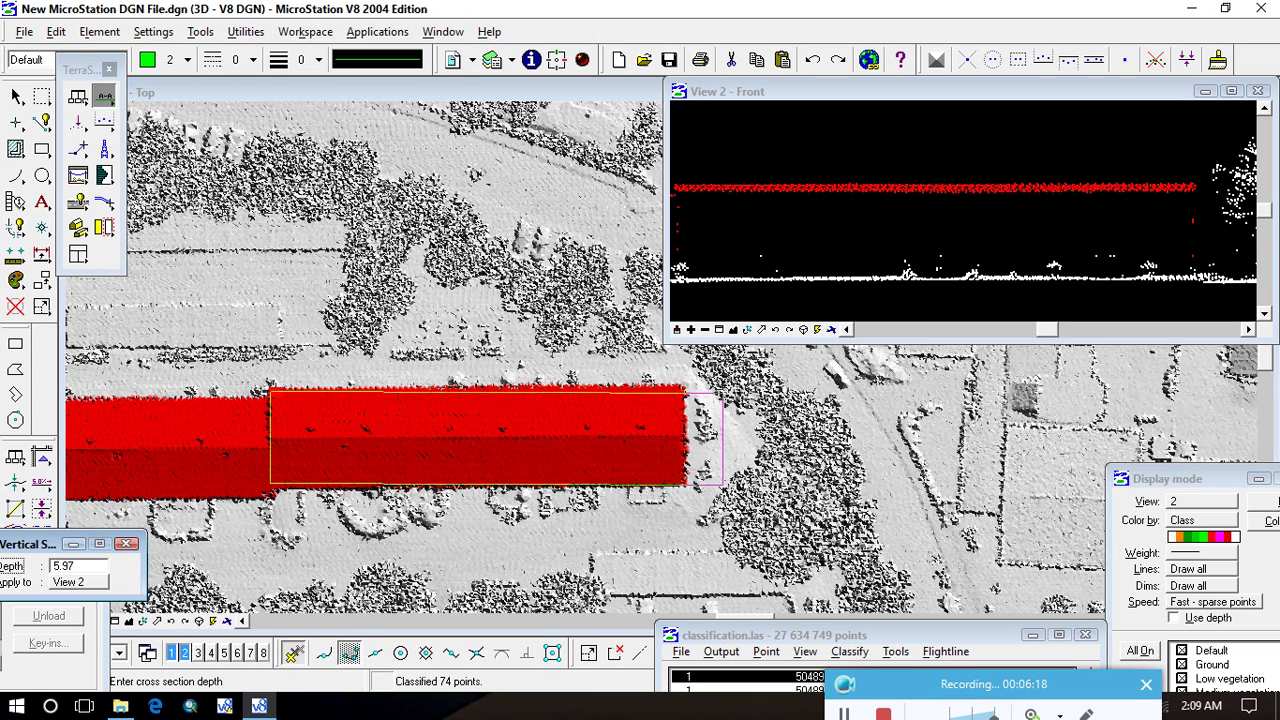
pyautogui.click(714, 386)
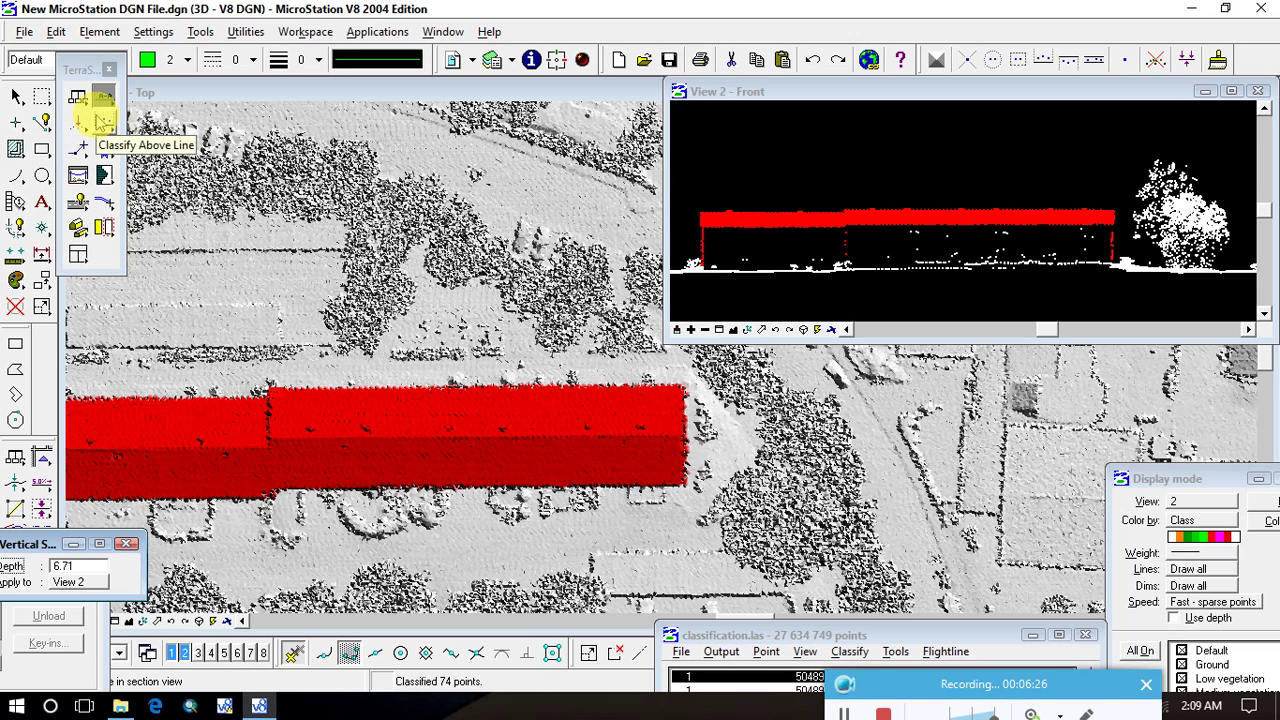
# Try to classify the scattered points between the eastern roof and the ground as Building, using three successive lines above ground level.
pyautogui.click(104, 121)
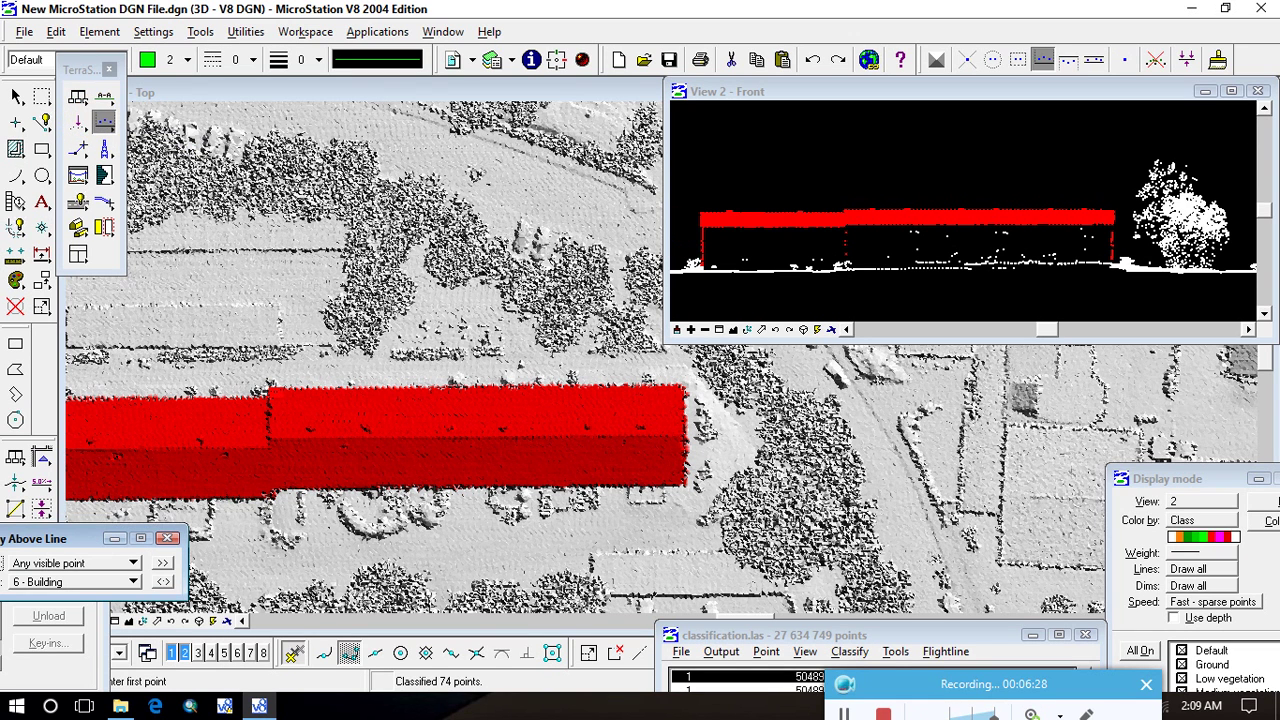
pyautogui.click(868, 243)
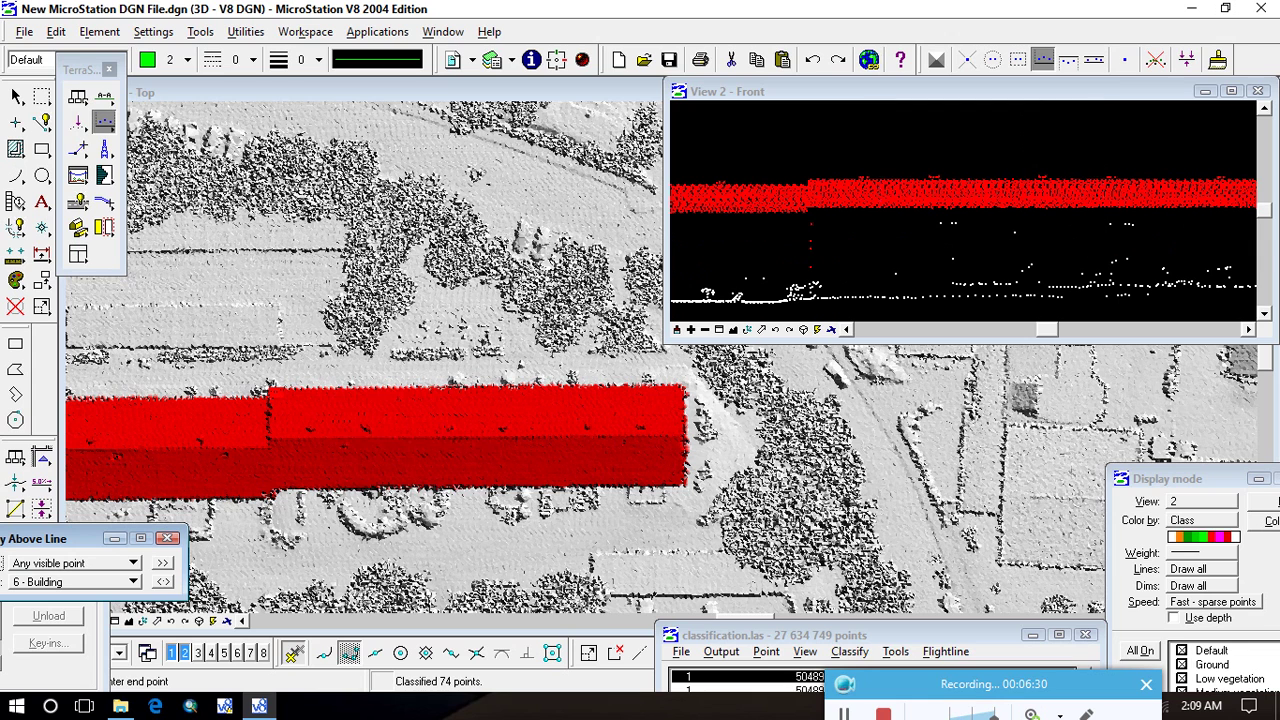
pyautogui.click(1103, 243)
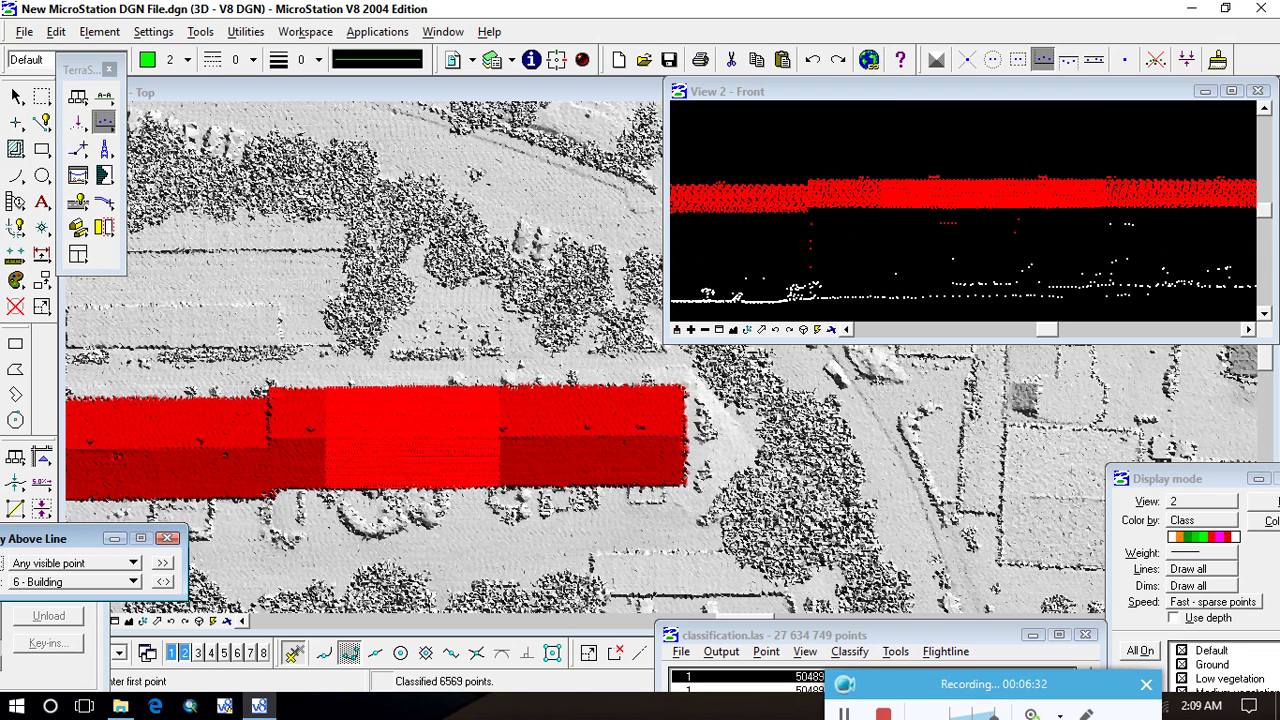
pyautogui.click(897, 276)
pyautogui.click(1196, 270)
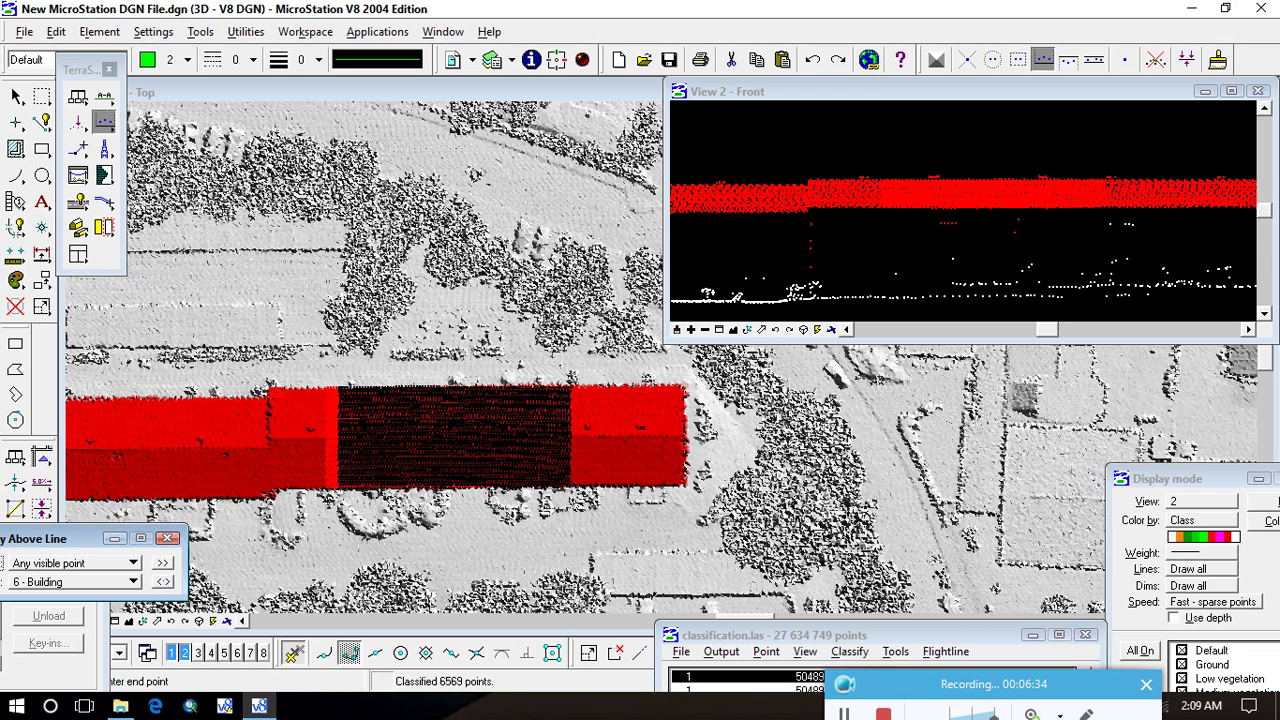
pyautogui.scroll(-2, 911, 247)
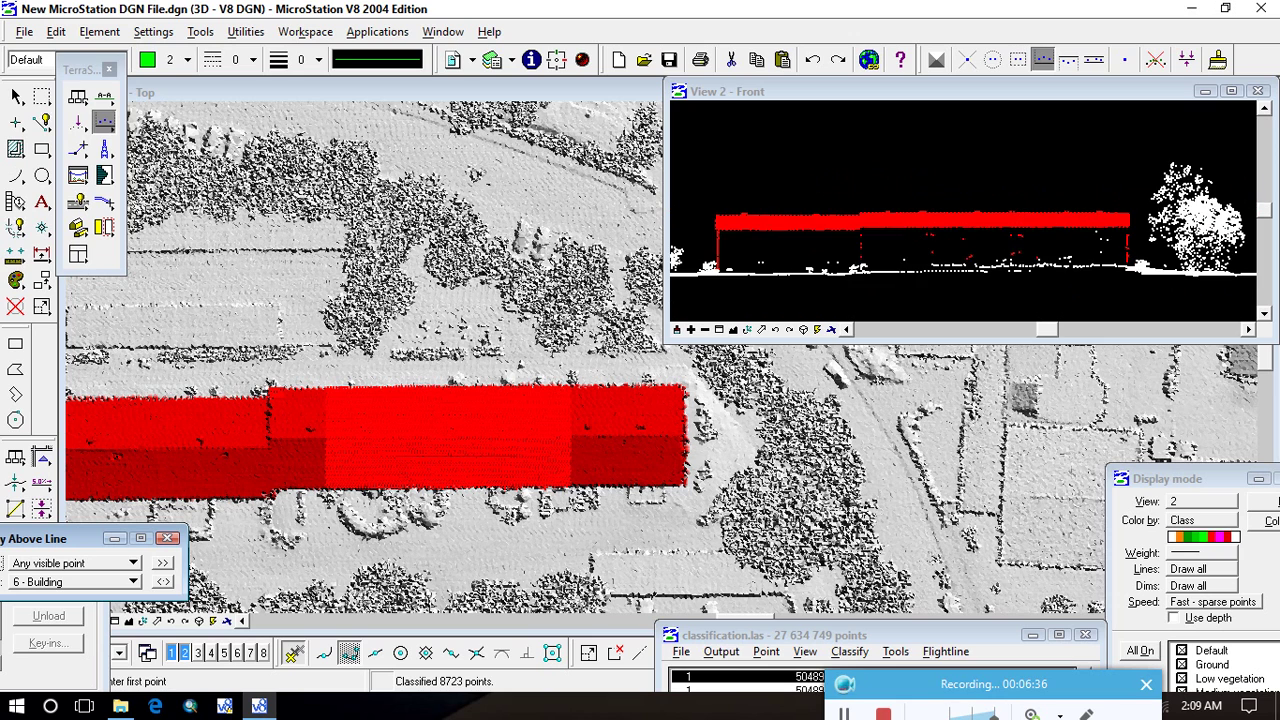
pyautogui.scroll(2, 1078, 261)
pyautogui.click(1150, 260)
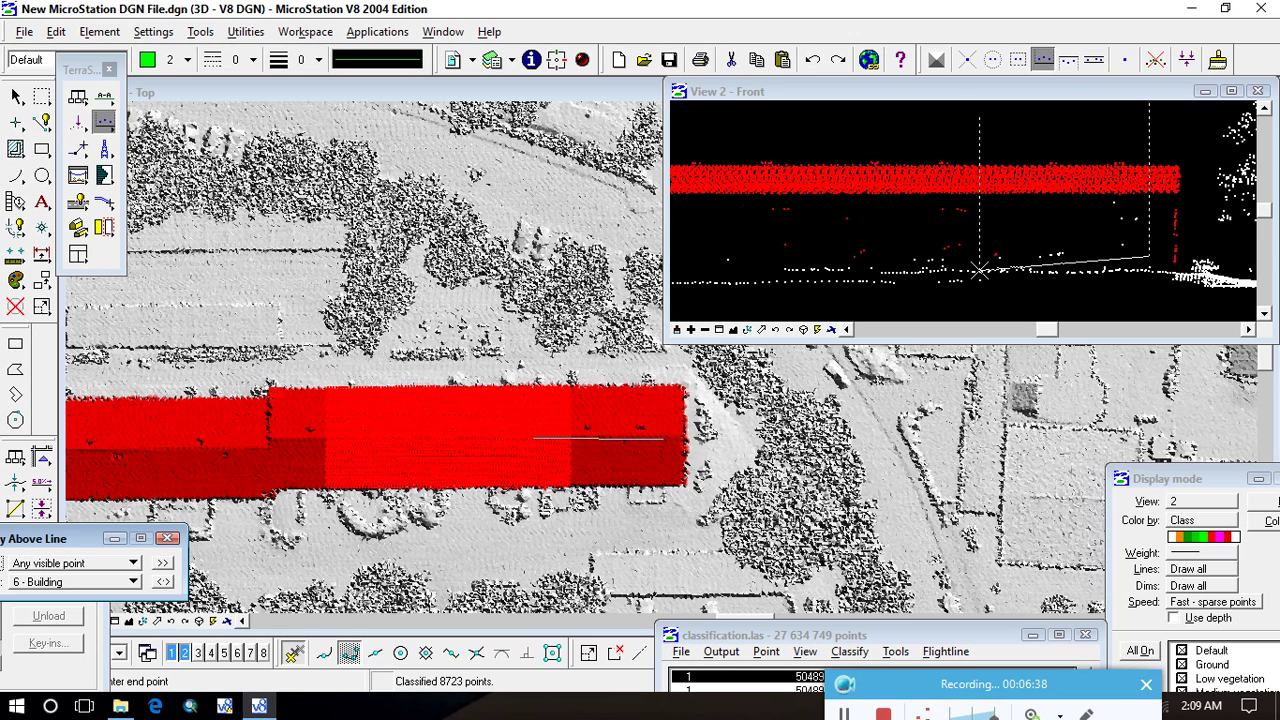
pyautogui.click(866, 271)
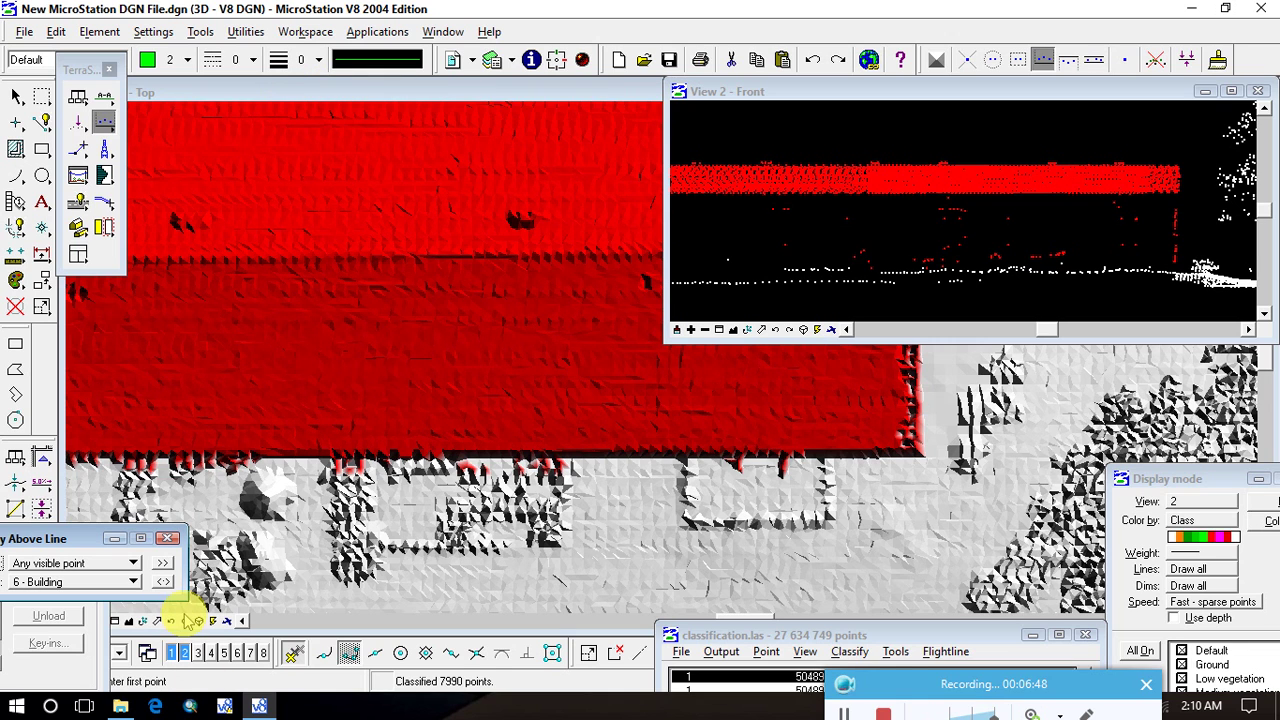
# Undo the last two above-line classifications of the points under the eastern roof.
pyautogui.moveTo(850, 632); pyautogui.dragTo(455, 607)
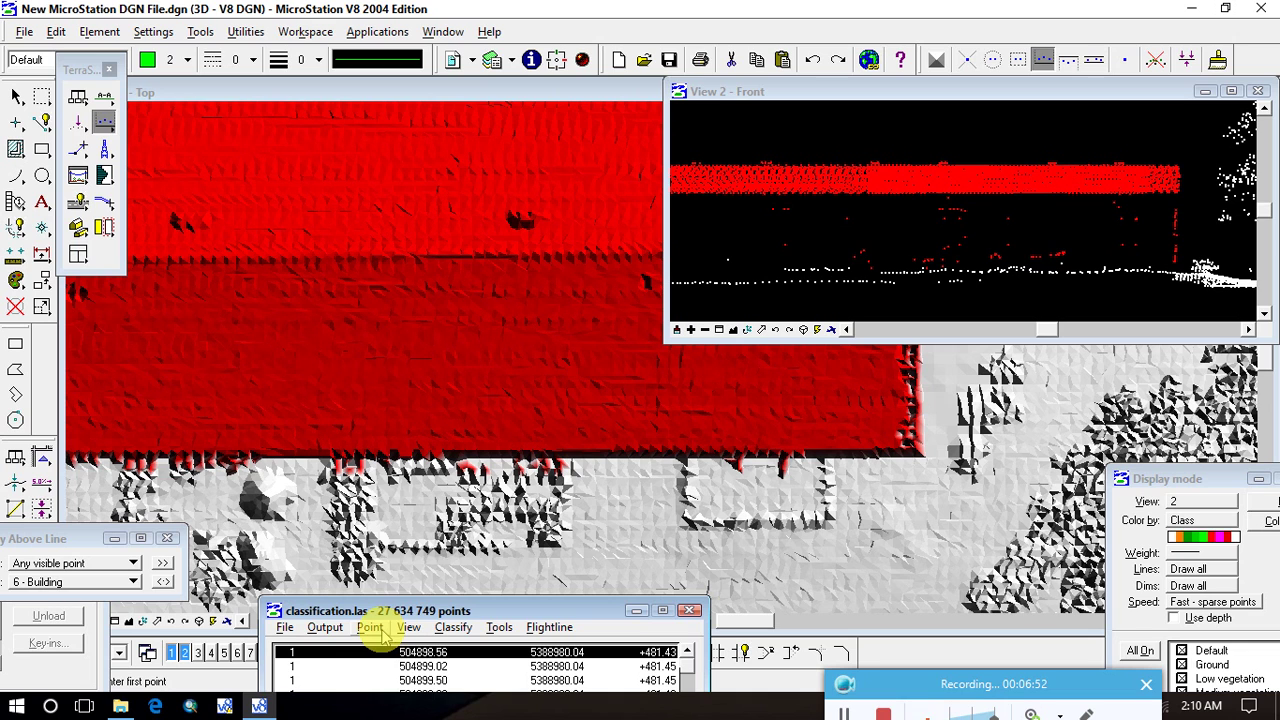
pyautogui.click(374, 628)
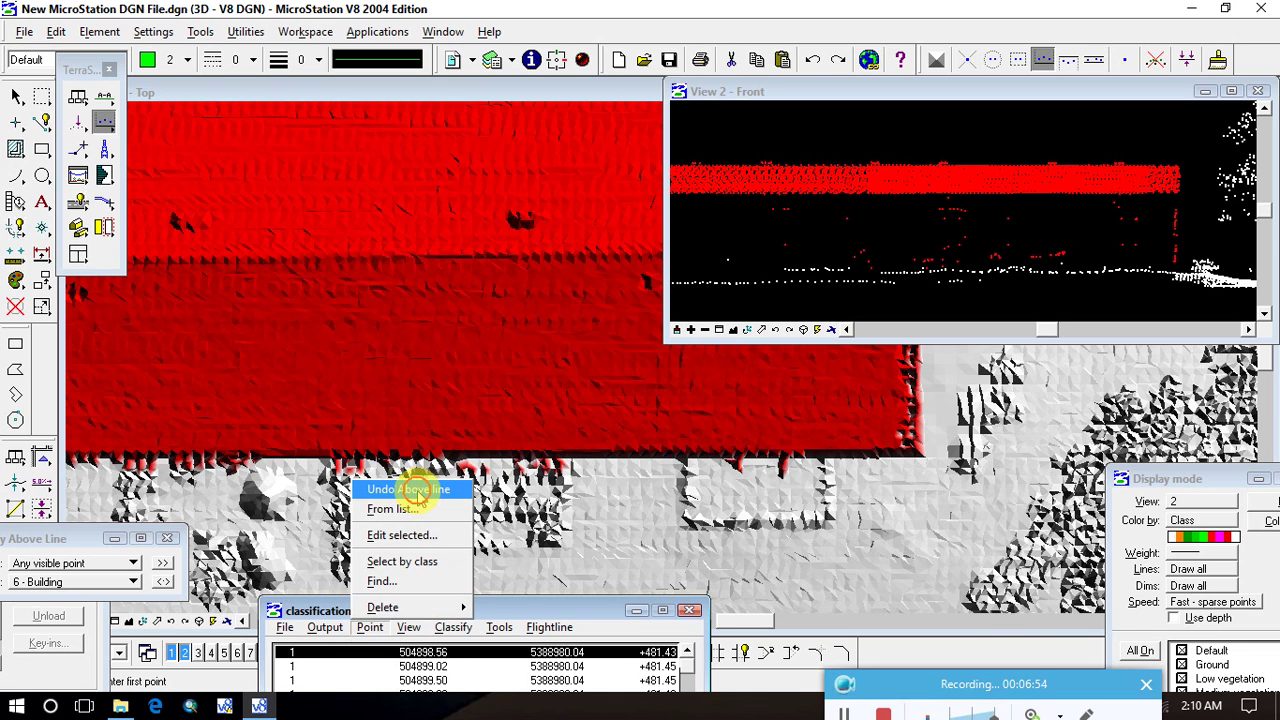
pyautogui.click(418, 492)
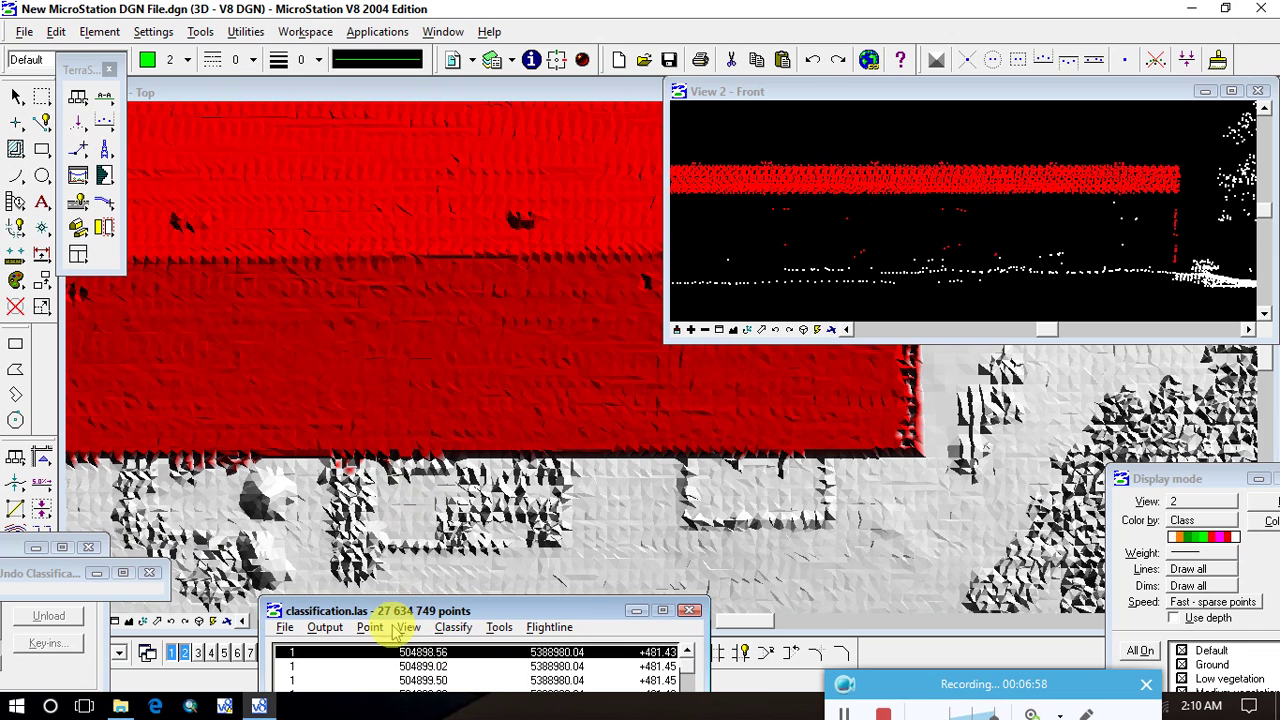
pyautogui.click(374, 628)
pyautogui.click(397, 486)
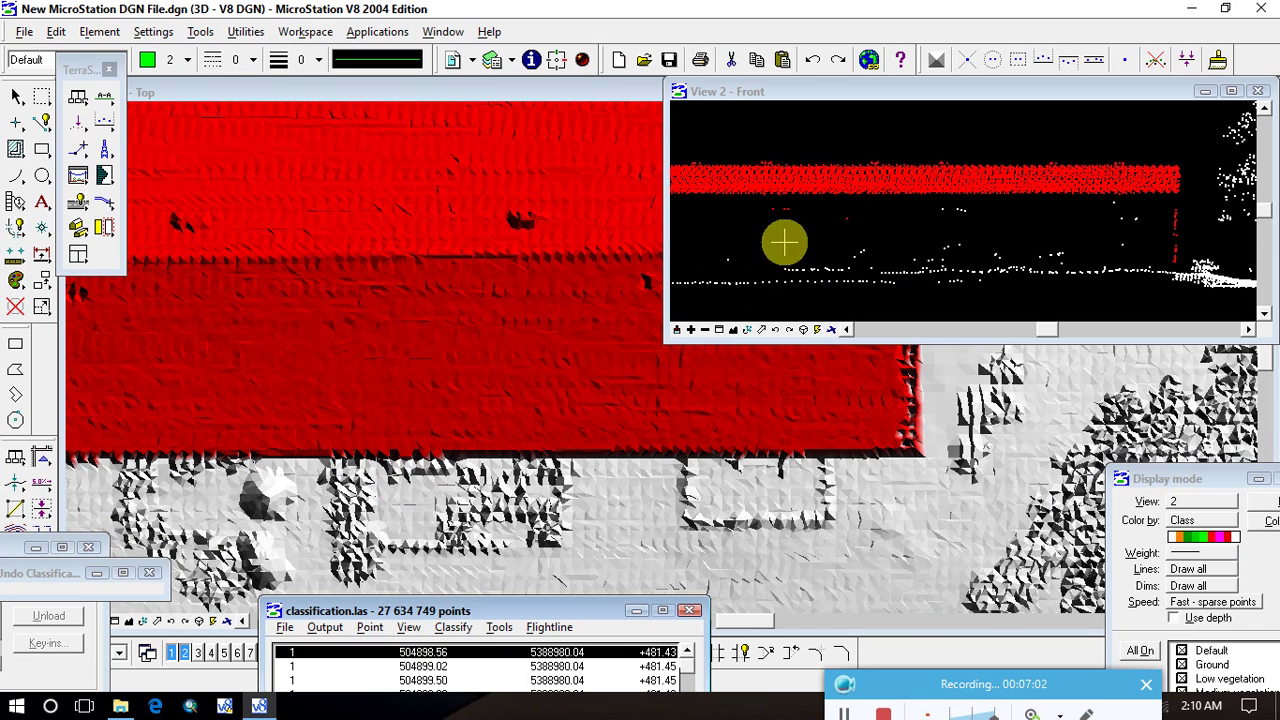
pyautogui.scroll(-2, 580, 508)
pyautogui.scroll(-2, 685, 465)
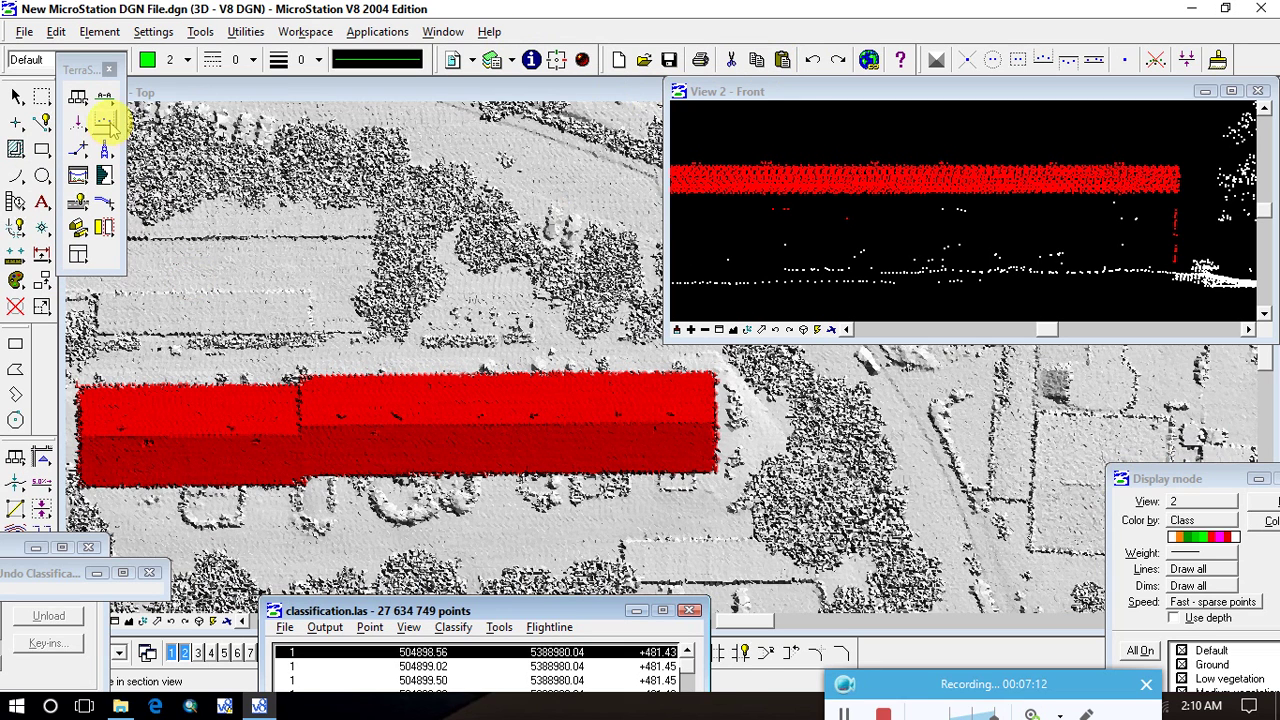
pyautogui.click(104, 95)
pyautogui.click(745, 215)
pyautogui.click(840, 215)
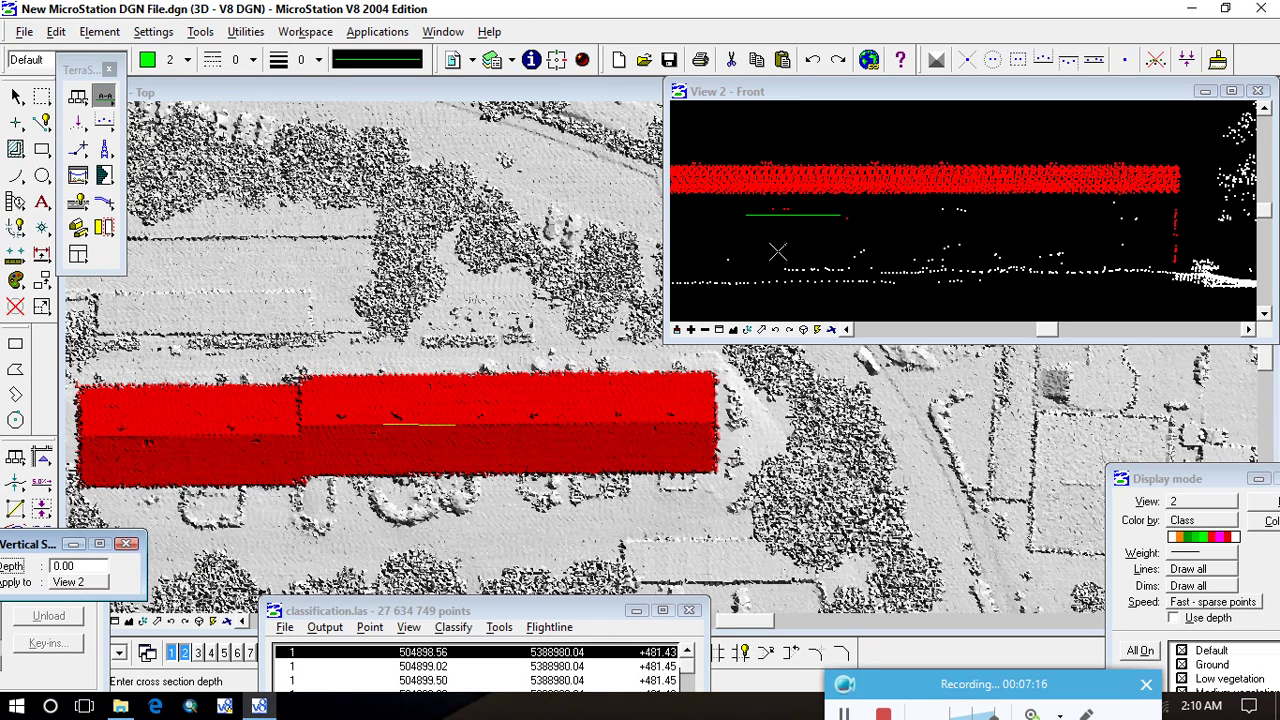
pyautogui.click(463, 394)
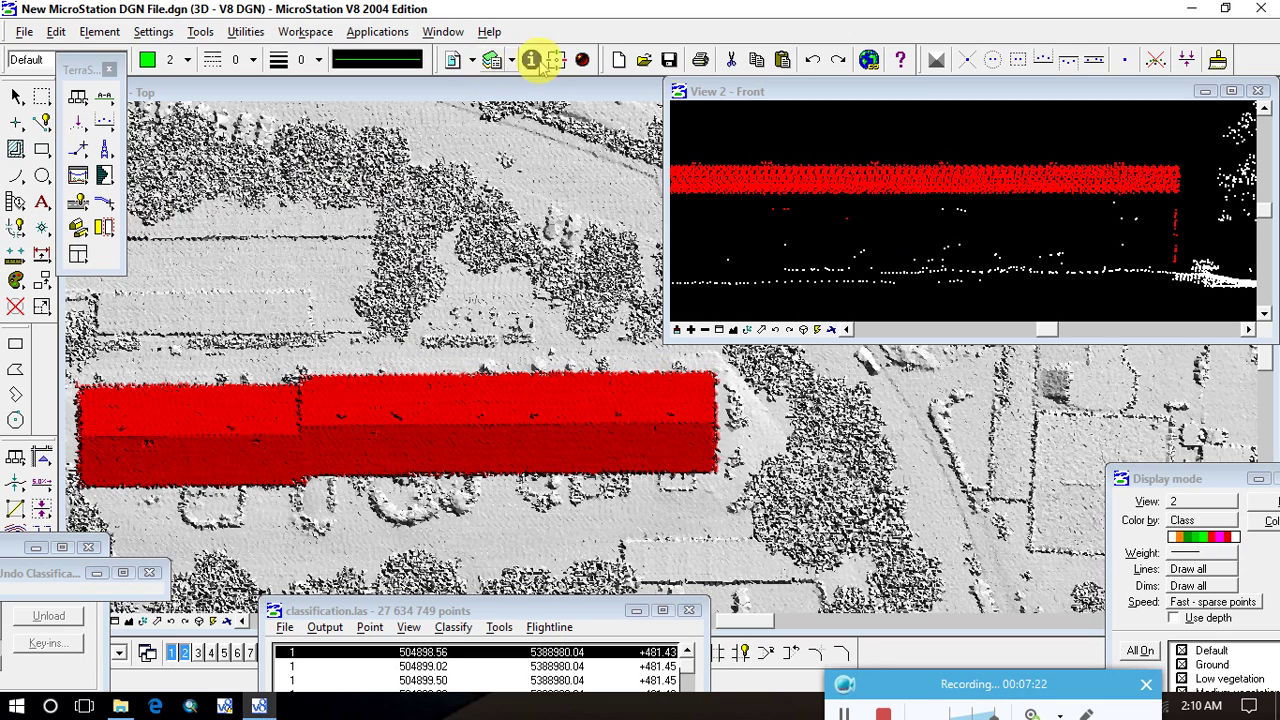
# Reclassify the remaining stray Building points under the eastern roof to Default with a below-line classification from class 6 to class 1.
pyautogui.click(1062, 62)
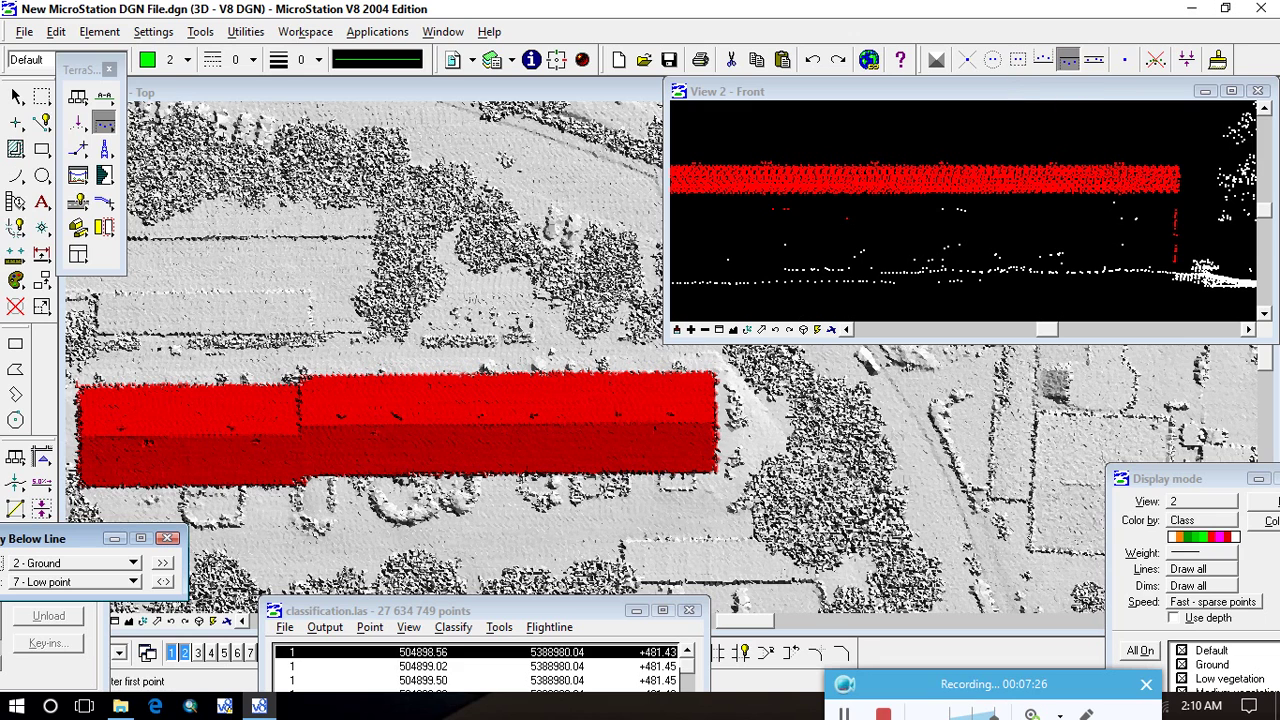
pyautogui.moveTo(77, 538); pyautogui.dragTo(127, 418)
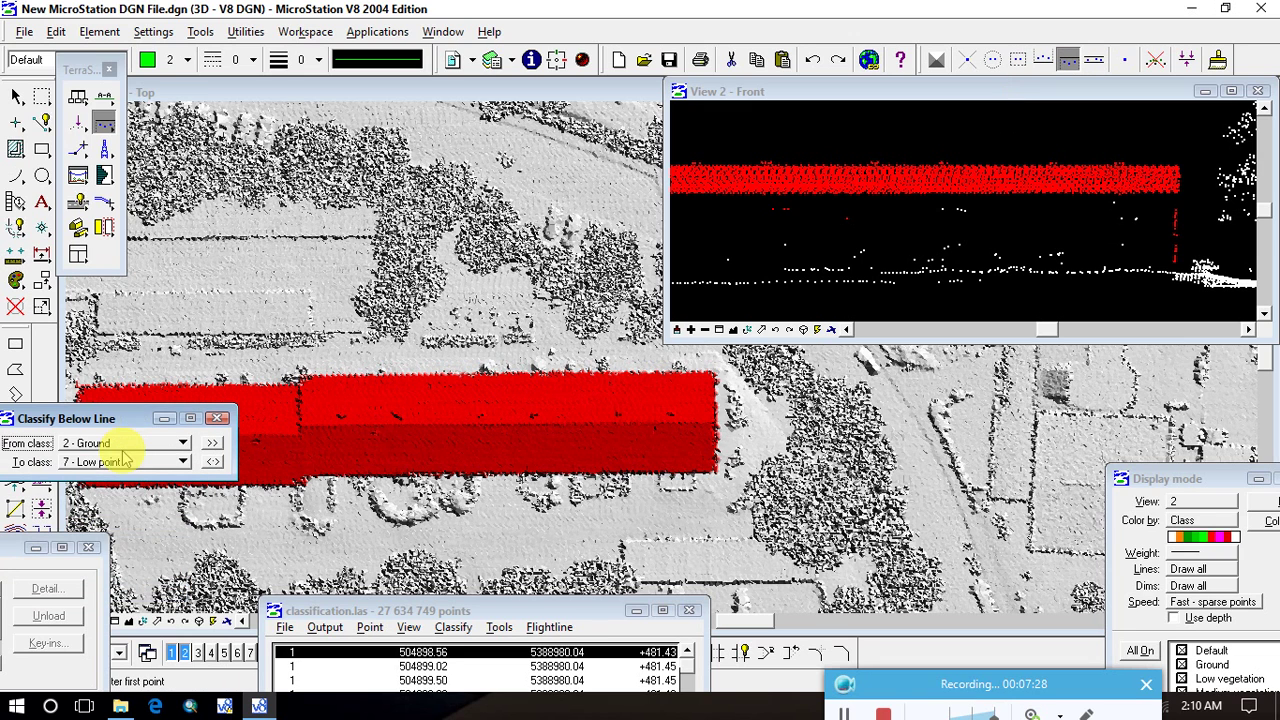
pyautogui.click(127, 450)
pyautogui.click(115, 505)
pyautogui.click(120, 462)
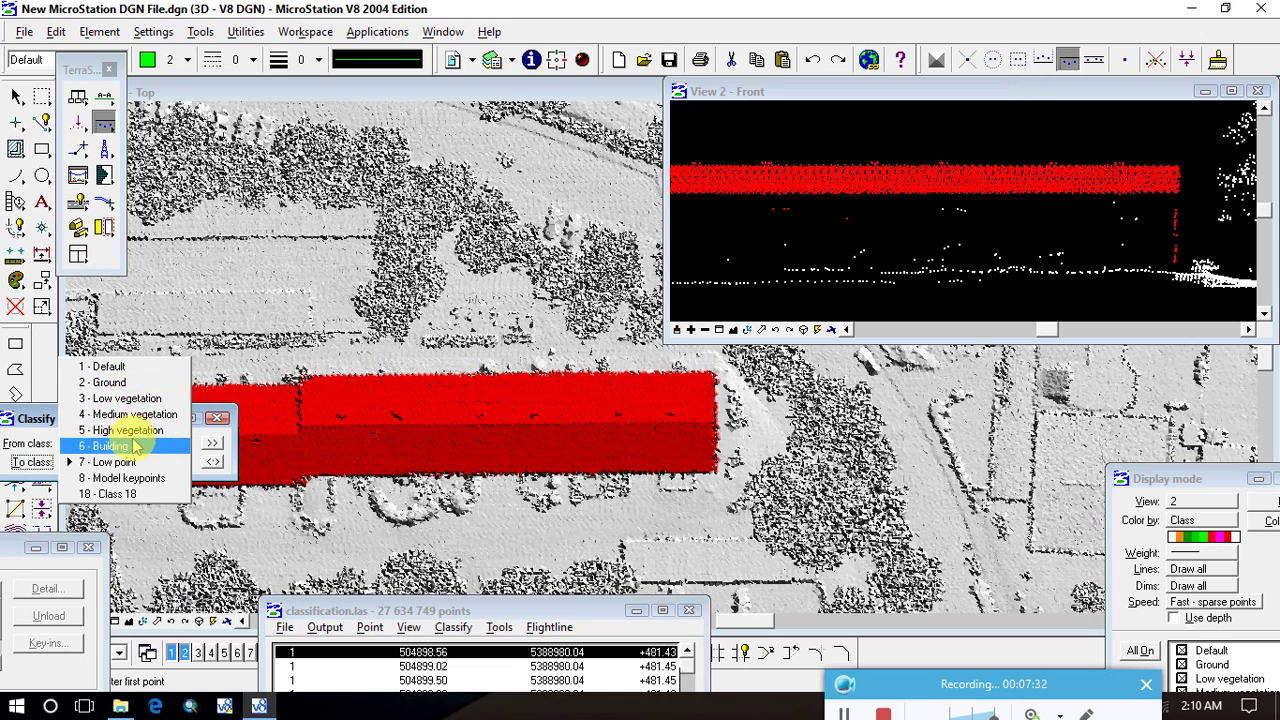
pyautogui.click(112, 366)
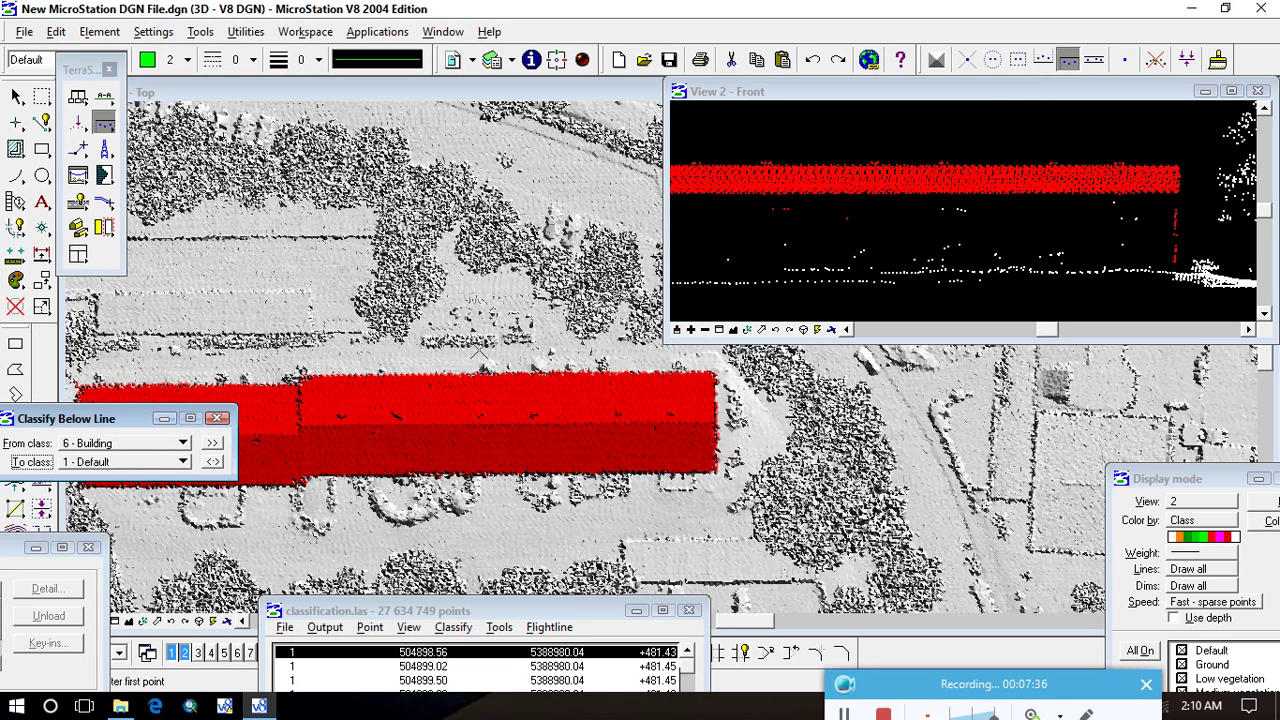
pyautogui.click(1026, 210)
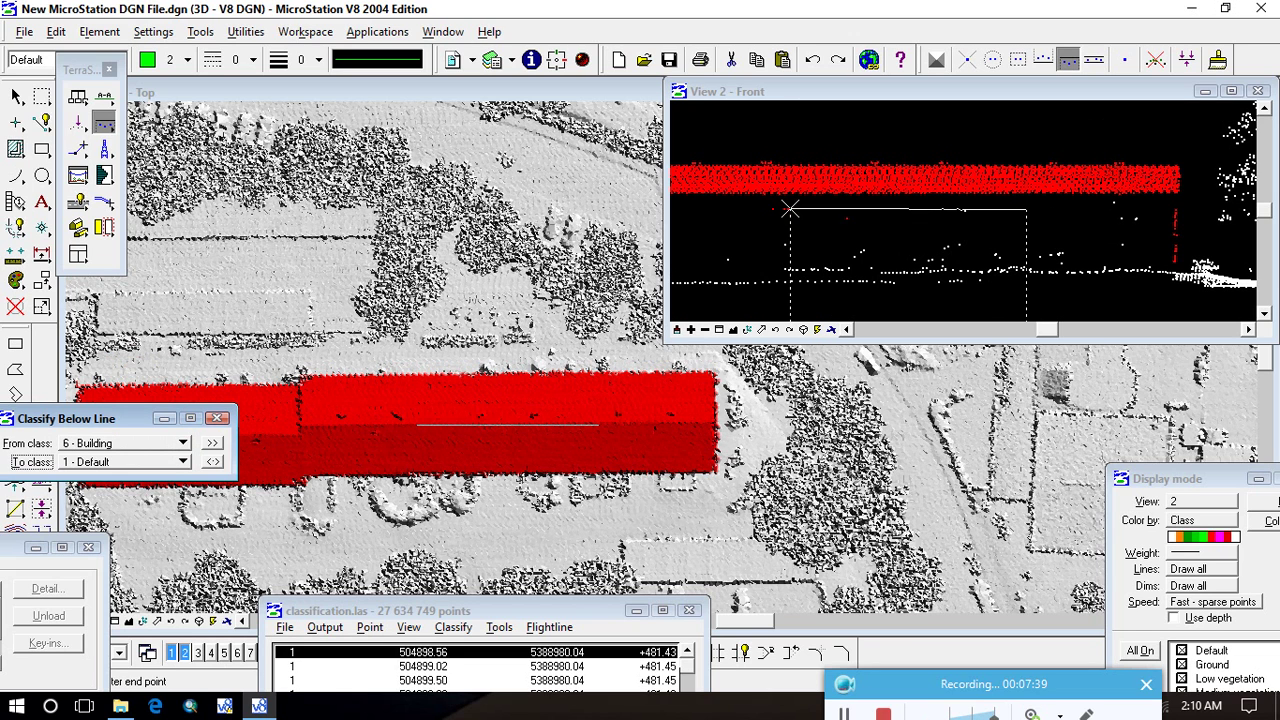
pyautogui.click(752, 204)
# Check the middle of the eastern part's southern roof edge with a vertical section about 0.38 deep.
pyautogui.scroll(2, 448, 478)
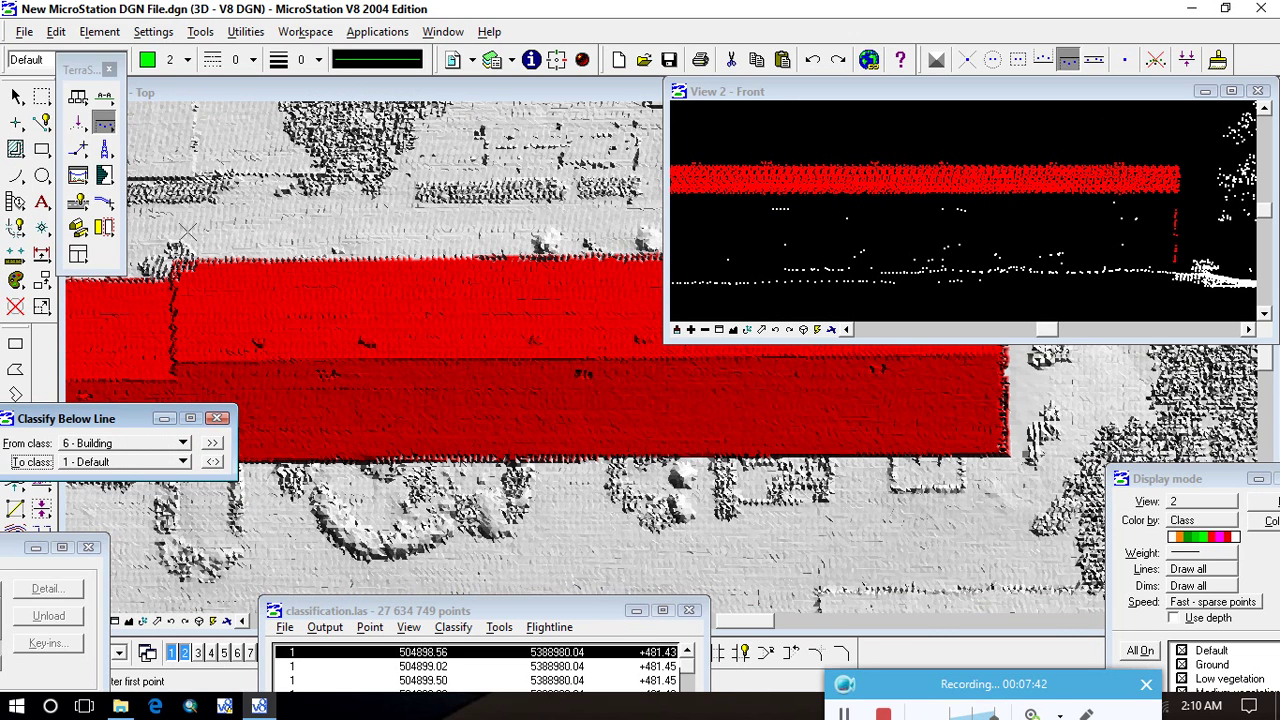
pyautogui.click(104, 96)
pyautogui.click(376, 462)
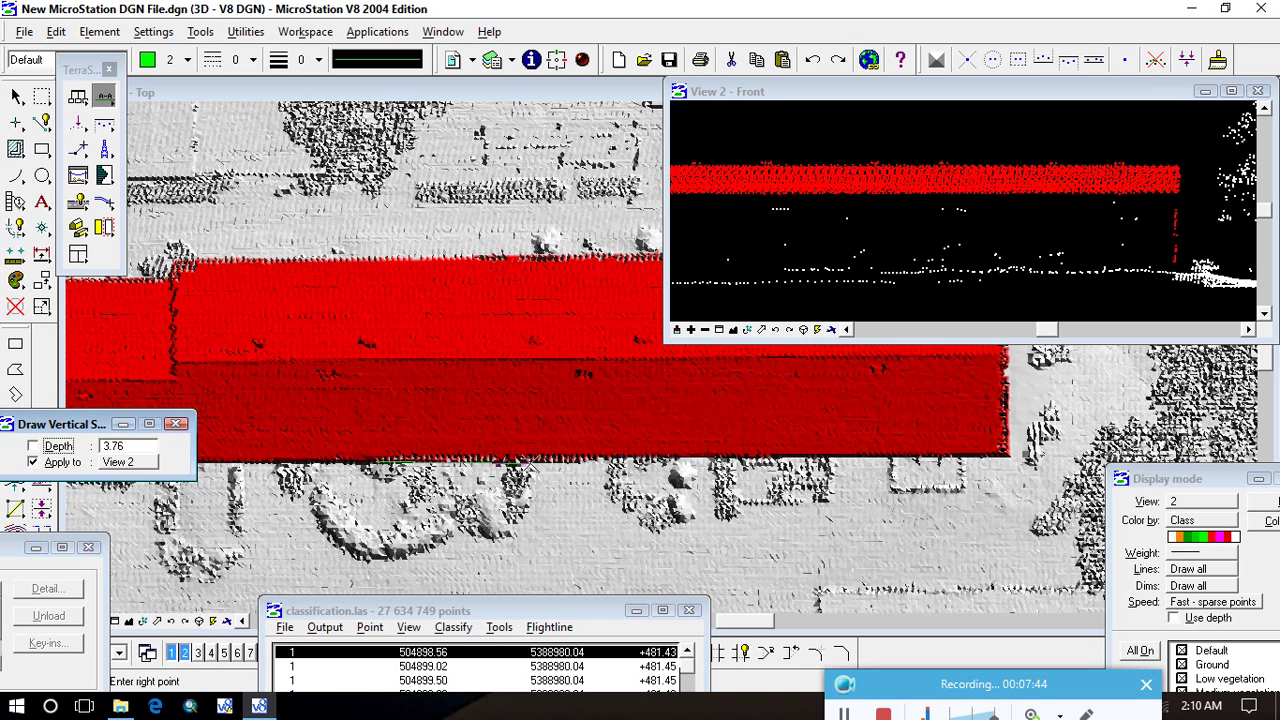
pyautogui.click(650, 455)
pyautogui.click(650, 458)
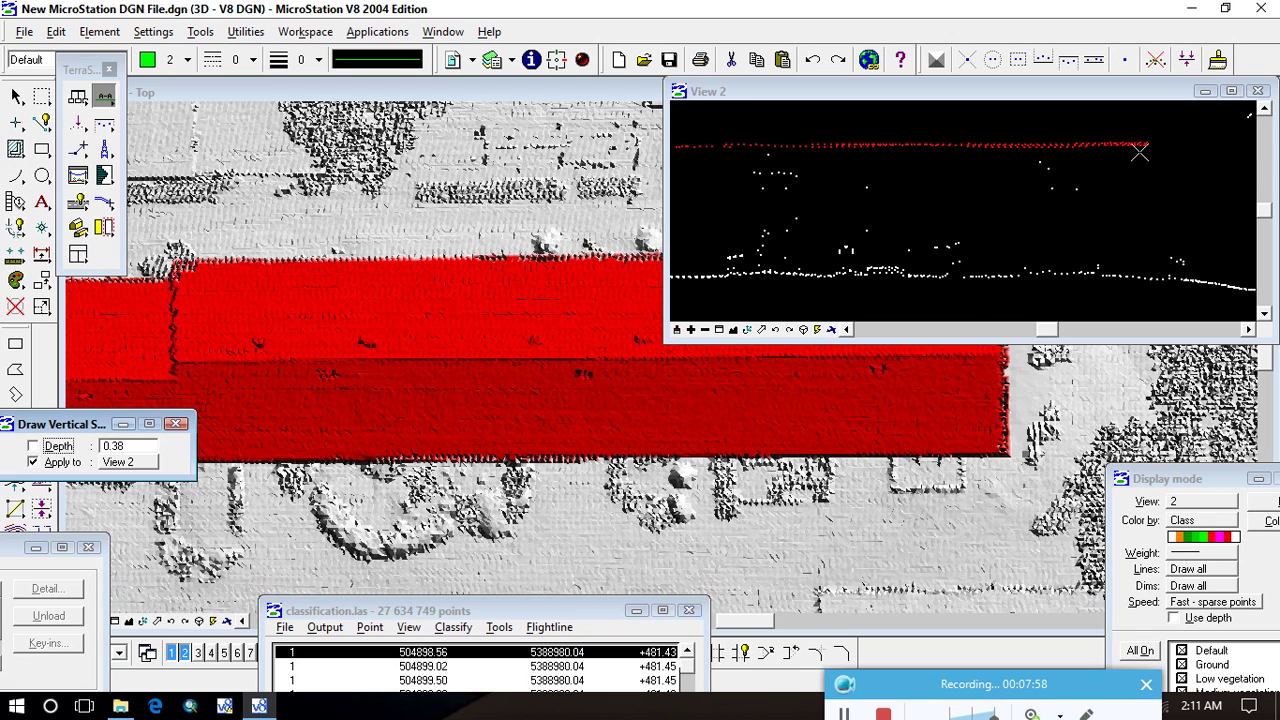
# Configure the above-line classification to move any visible point to class 5 - High vegetation.
pyautogui.scroll(-1, 578, 537)
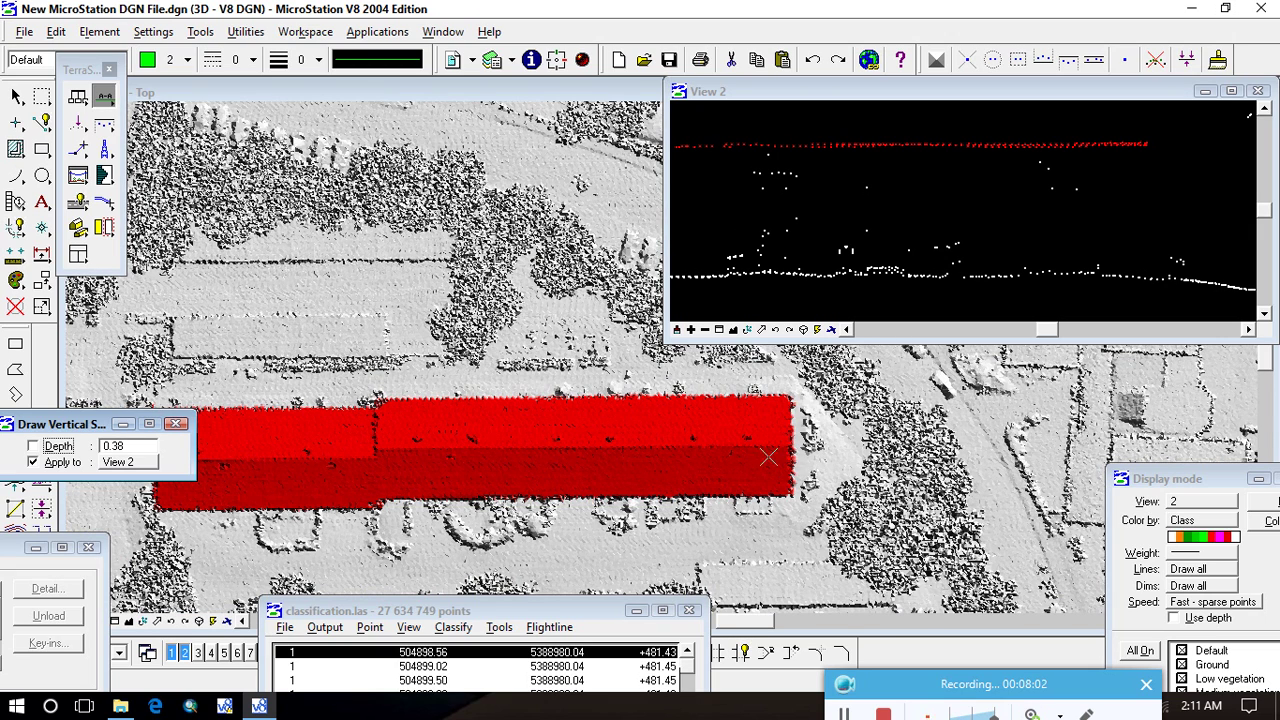
pyautogui.click(778, 458)
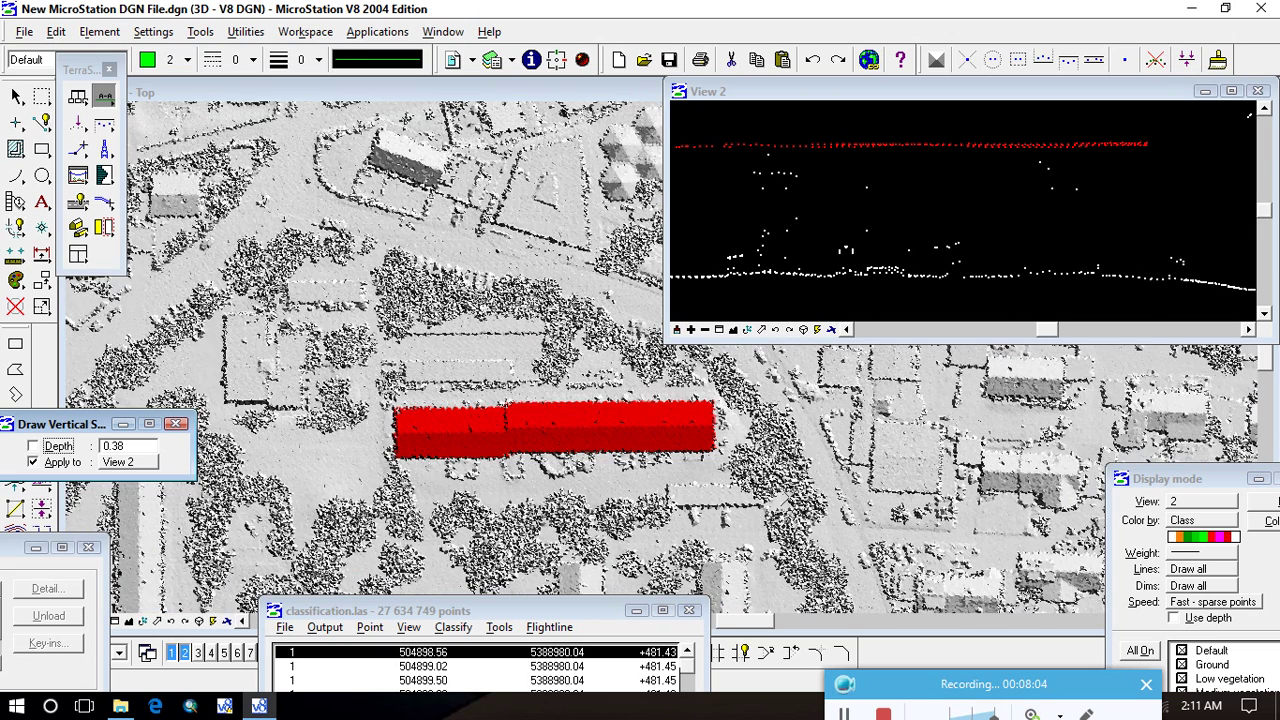
pyautogui.scroll(2, 748, 463)
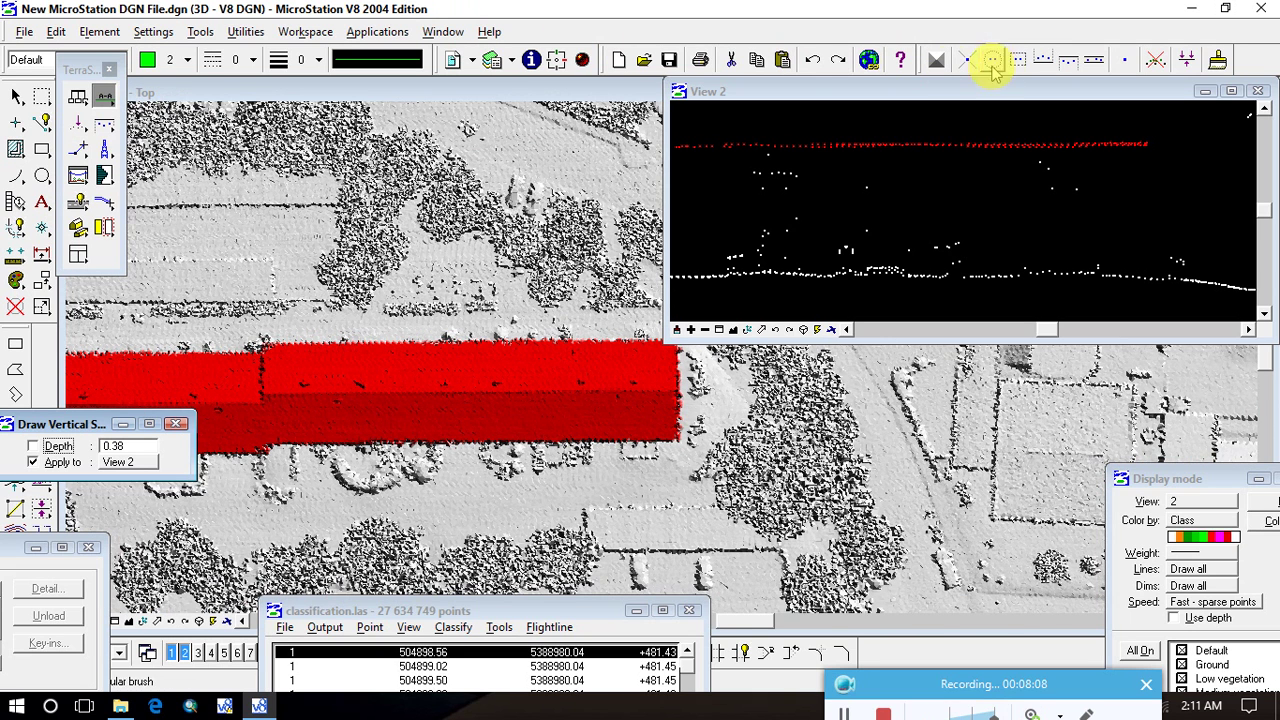
pyautogui.click(1043, 62)
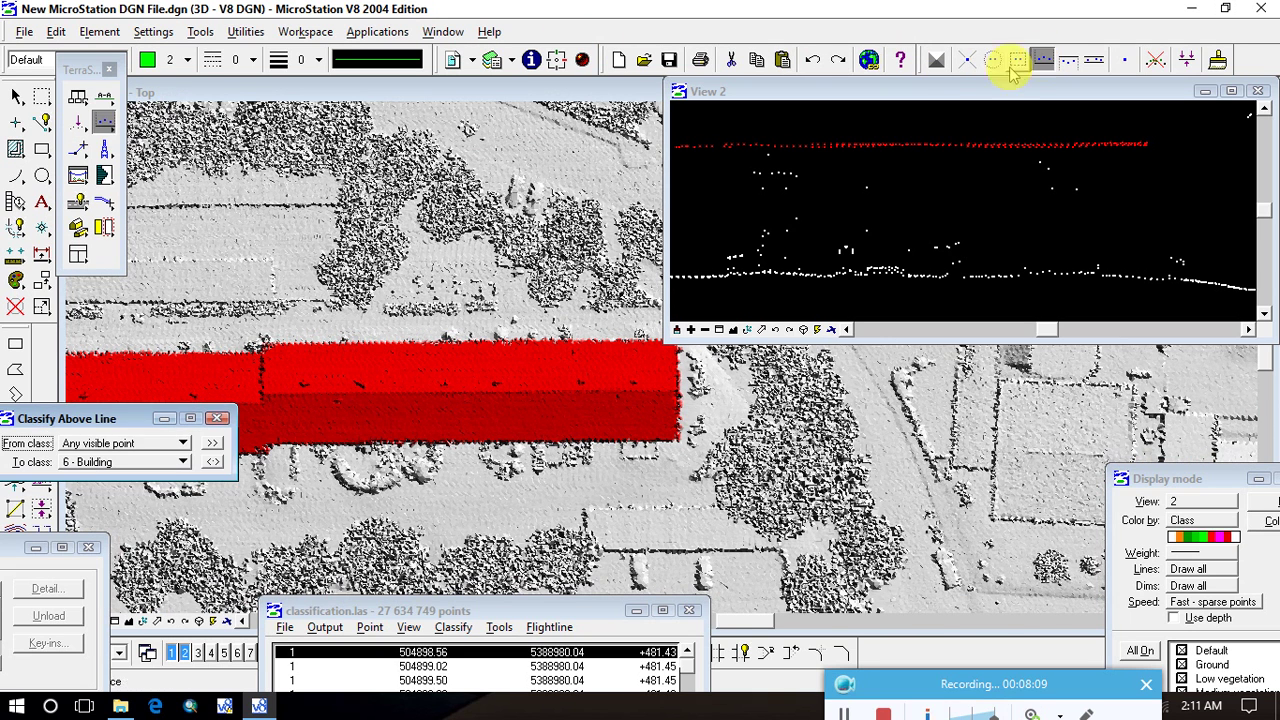
pyautogui.click(125, 396)
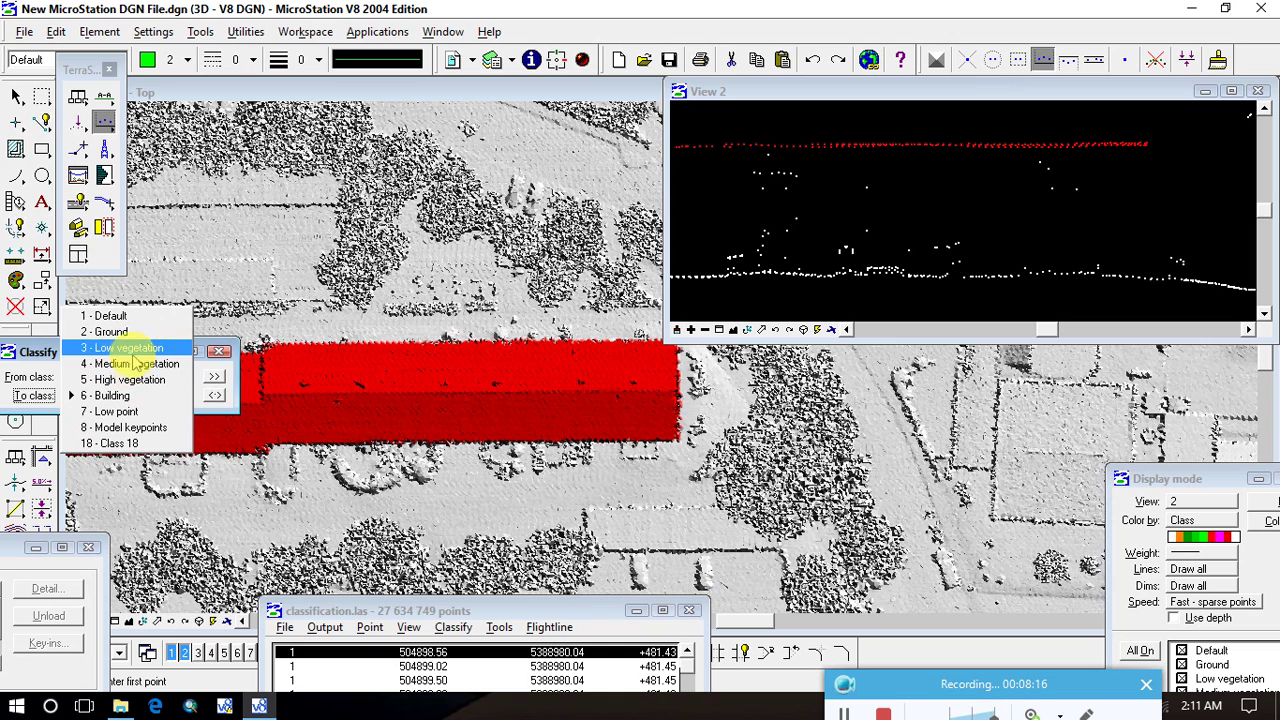
pyautogui.click(133, 380)
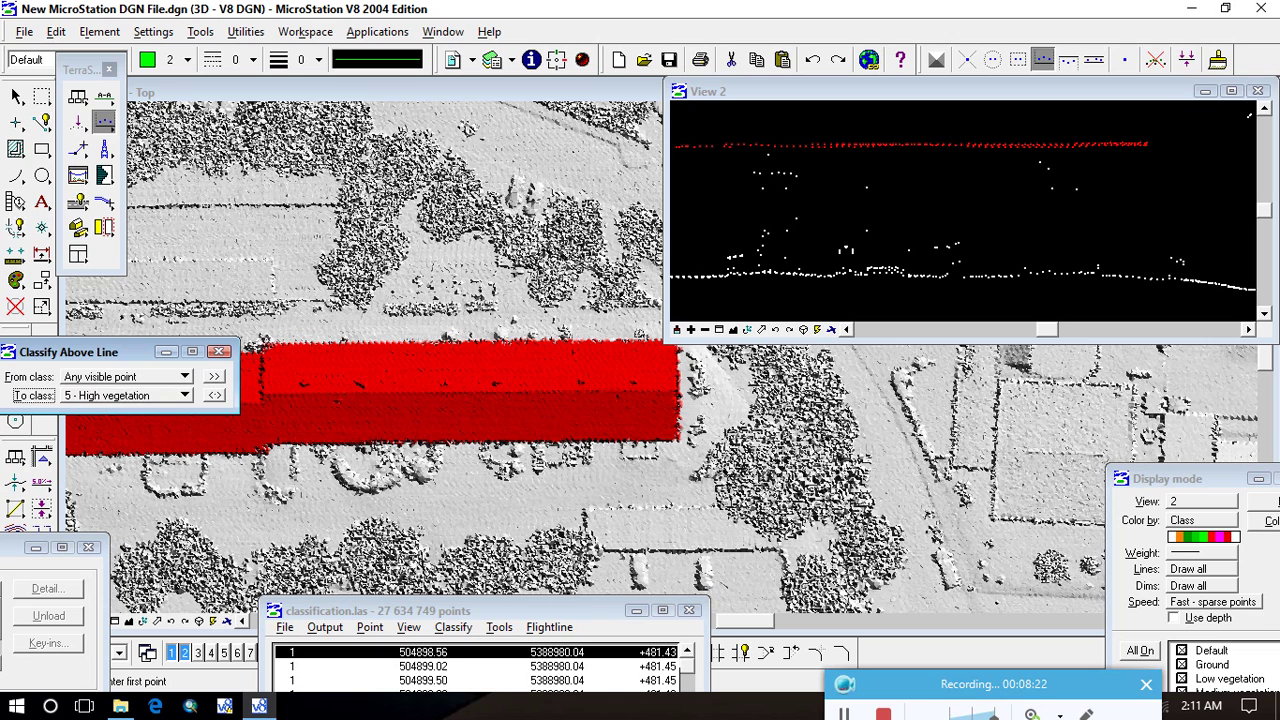
# Draw a vertical section about 8.80 deep through the trees just east of the building.
pyautogui.click(104, 96)
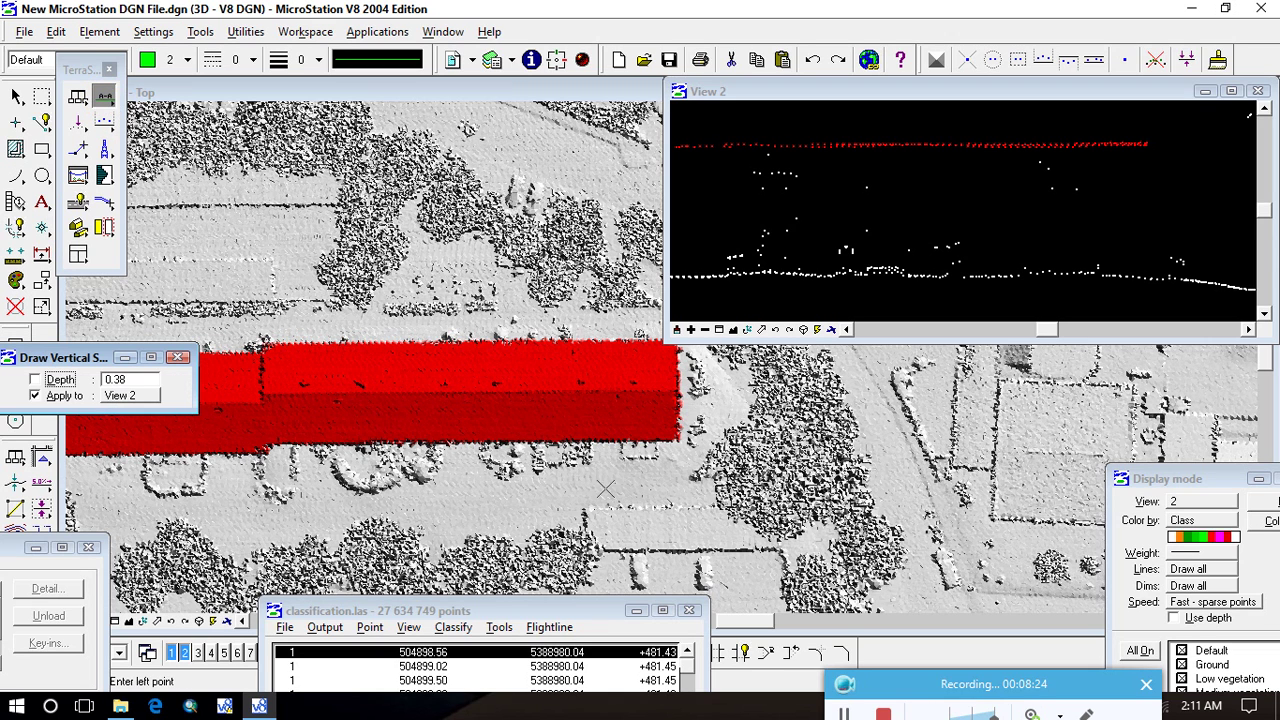
pyautogui.click(711, 453)
pyautogui.click(870, 492)
pyautogui.click(804, 409)
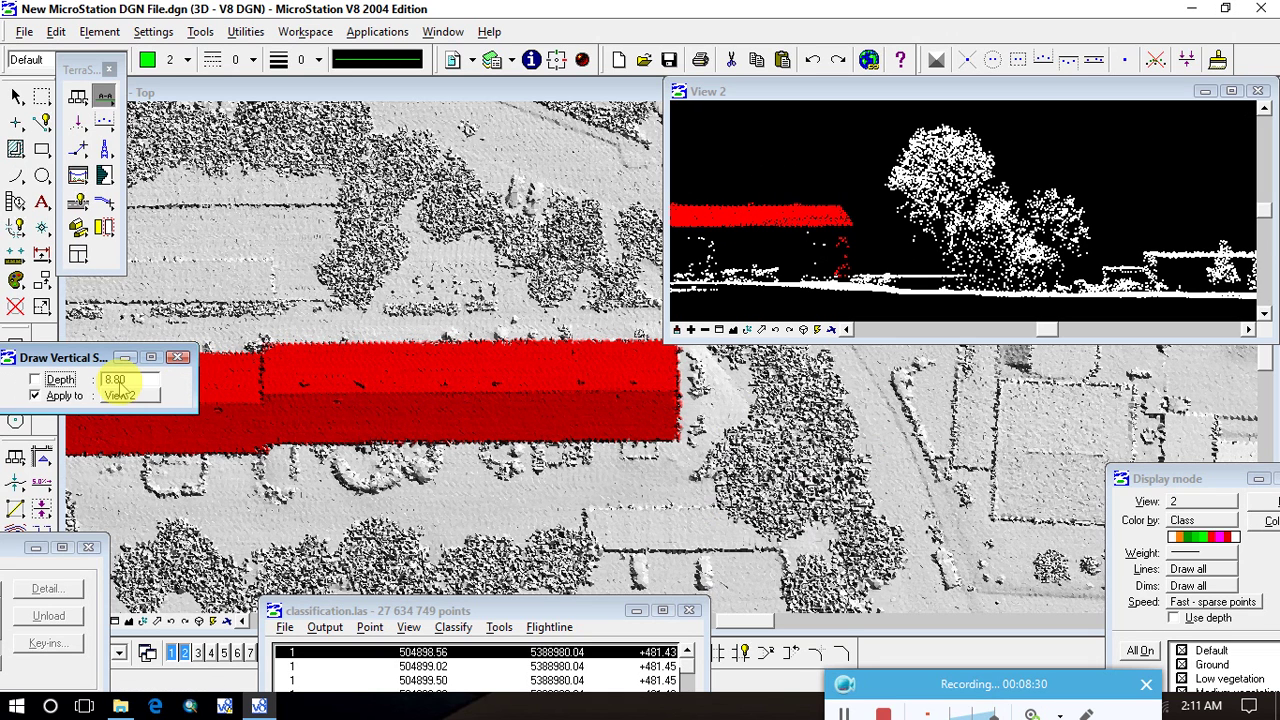
# Classify the tree points above the ground in the section as High vegetation, including the lower western side of the crown.
pyautogui.click(104, 122)
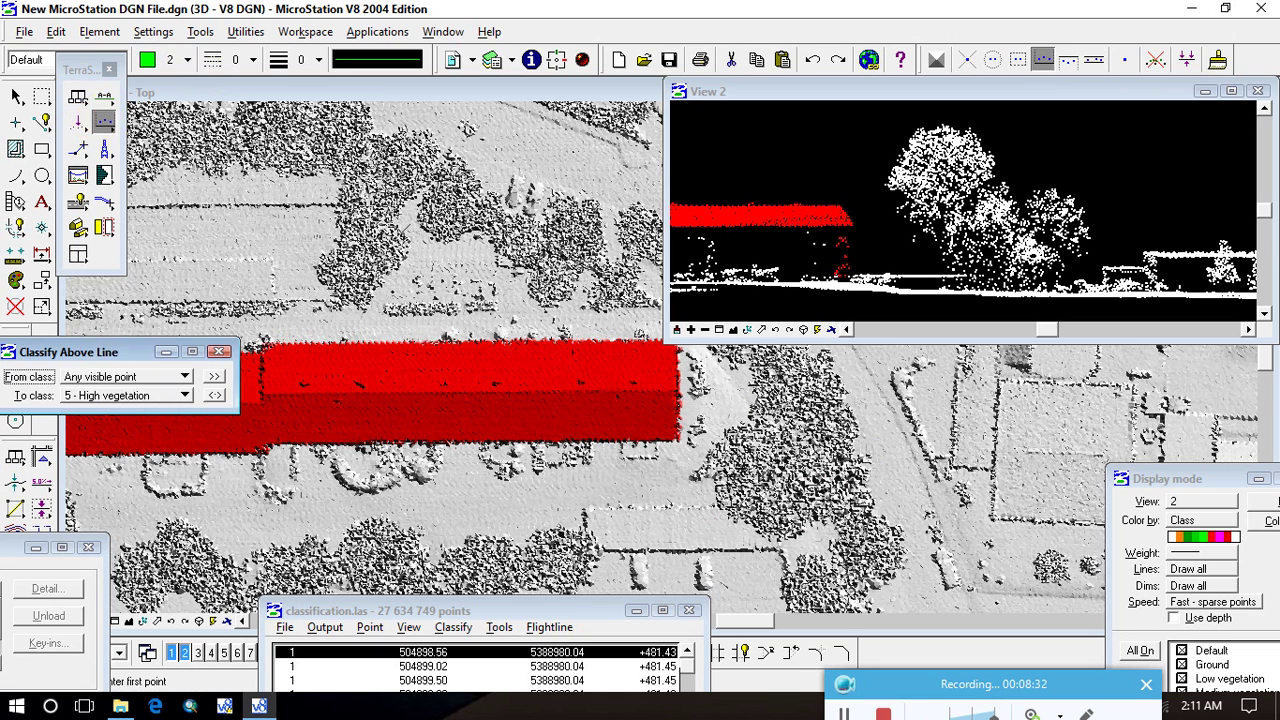
pyautogui.click(916, 262)
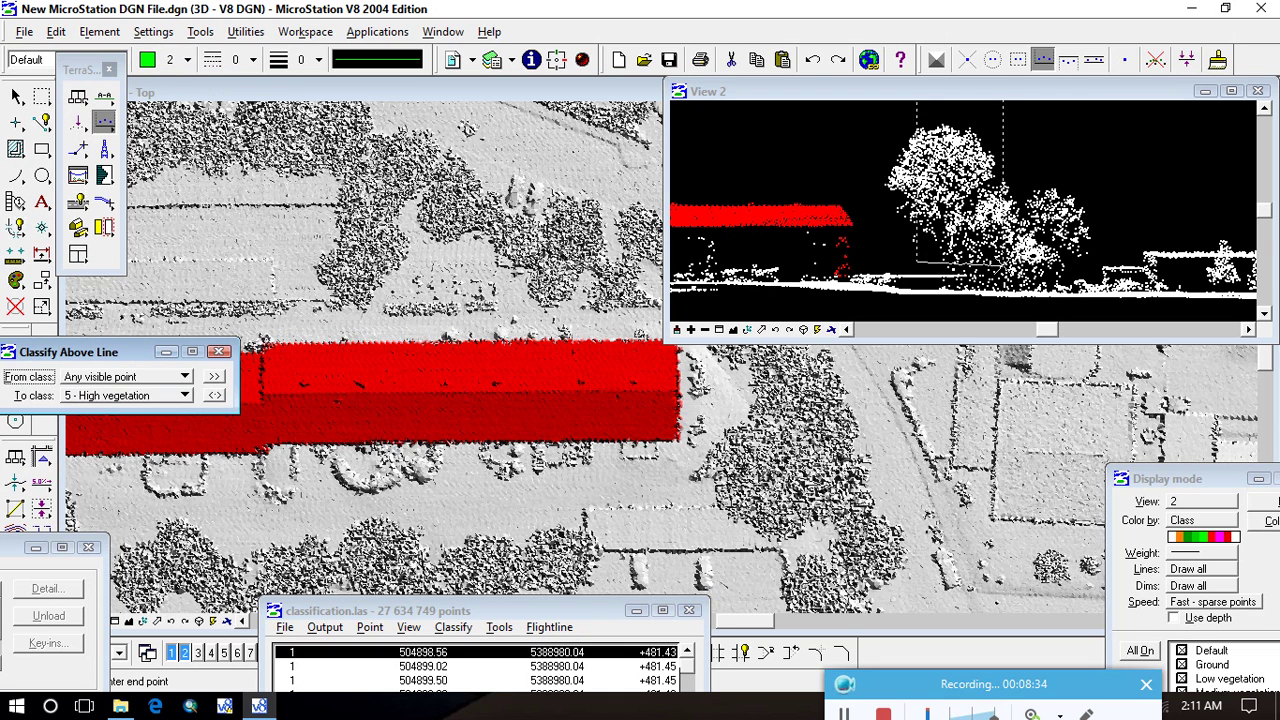
pyautogui.click(1093, 268)
pyautogui.click(870, 238)
pyautogui.click(949, 269)
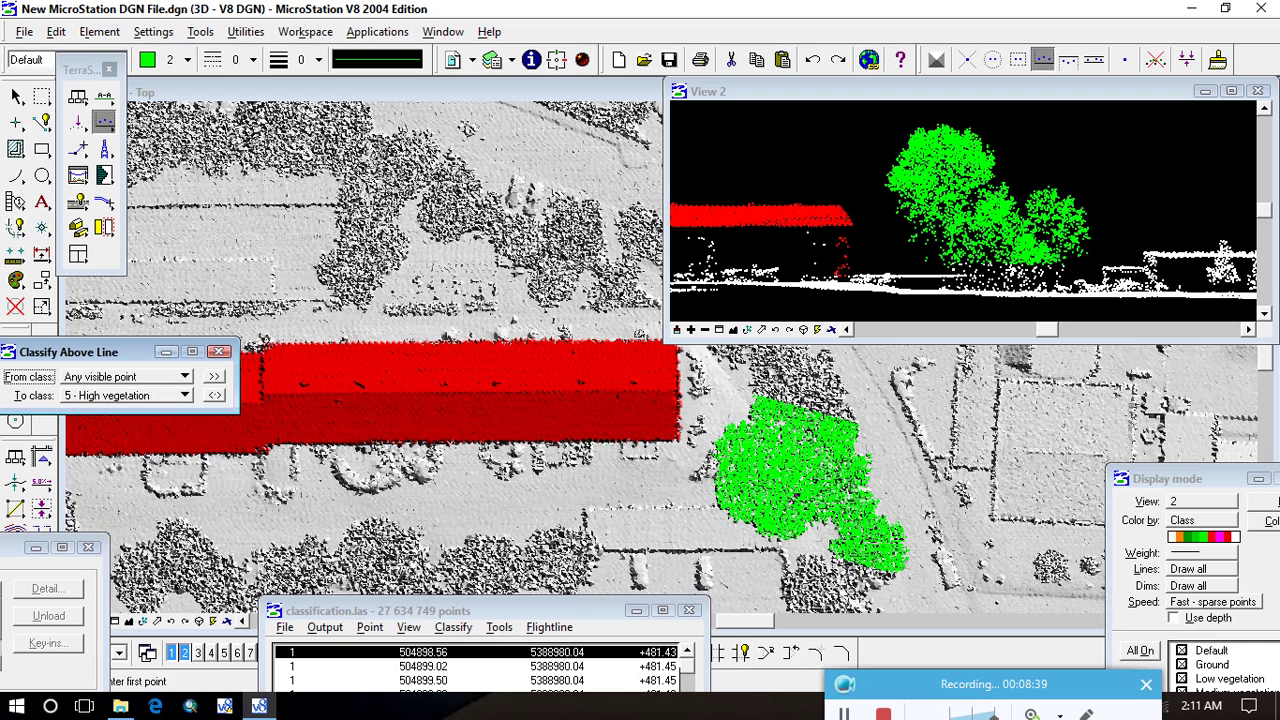
# Cut a vertical section about 9.16 deep through the trees north of the classified group and classify their above-ground points as High vegetation.
pyautogui.click(104, 95)
pyautogui.click(765, 517)
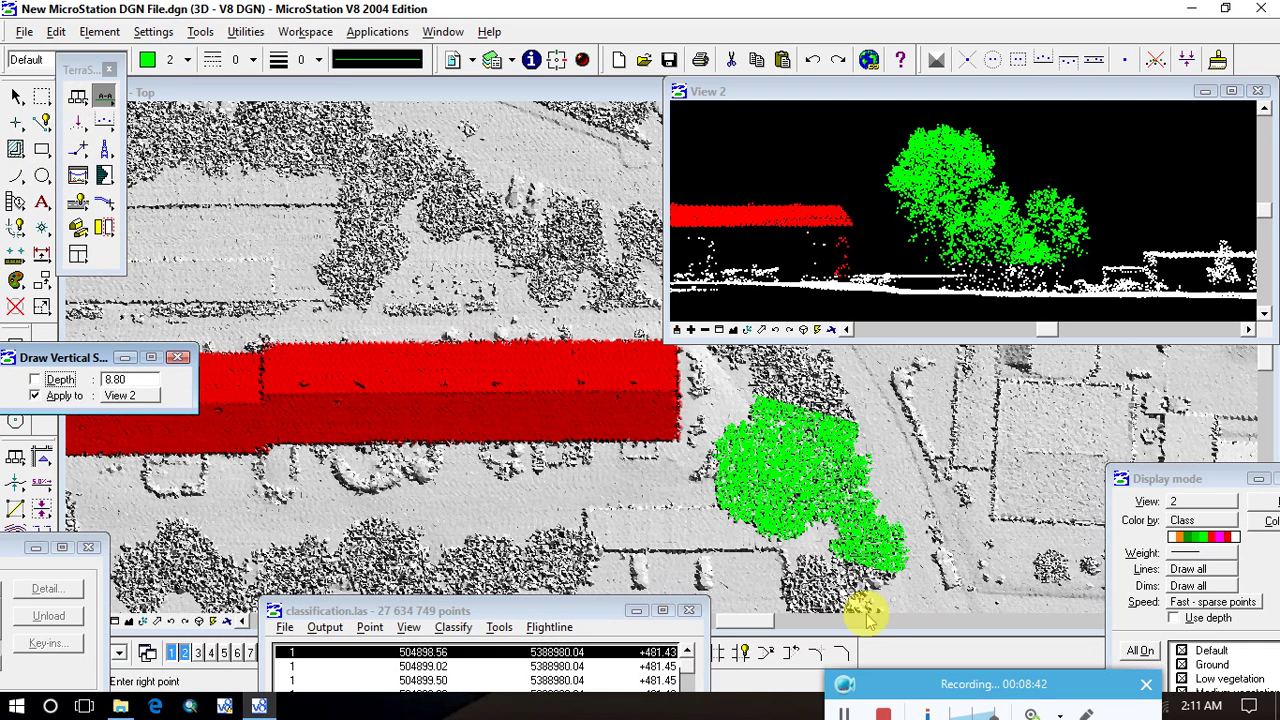
pyautogui.click(814, 368)
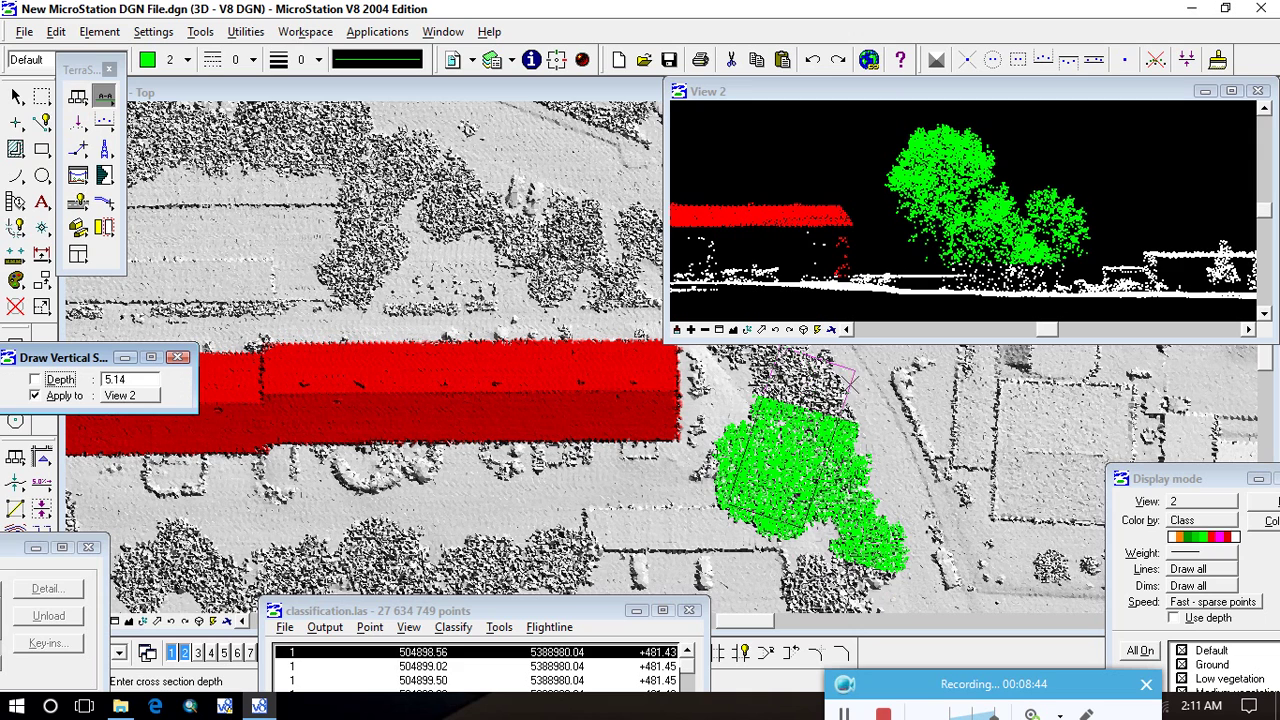
pyautogui.click(872, 418)
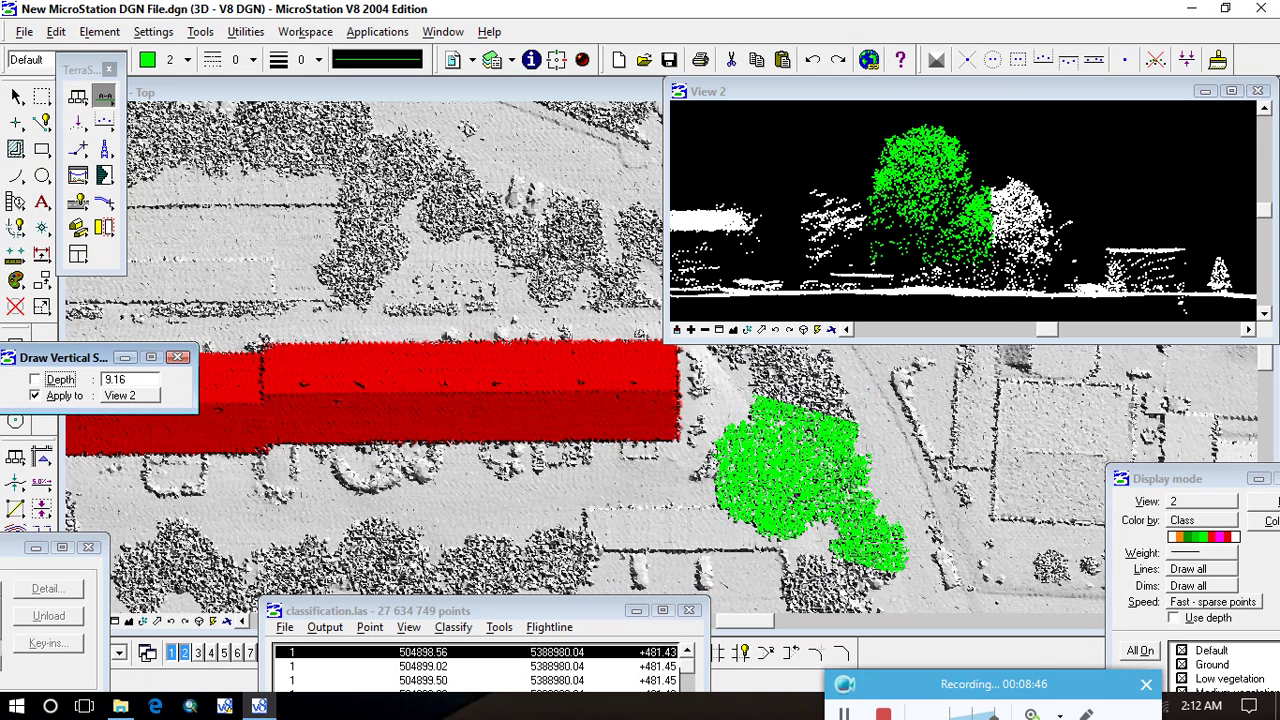
pyautogui.click(104, 121)
pyautogui.click(800, 268)
pyautogui.click(1092, 268)
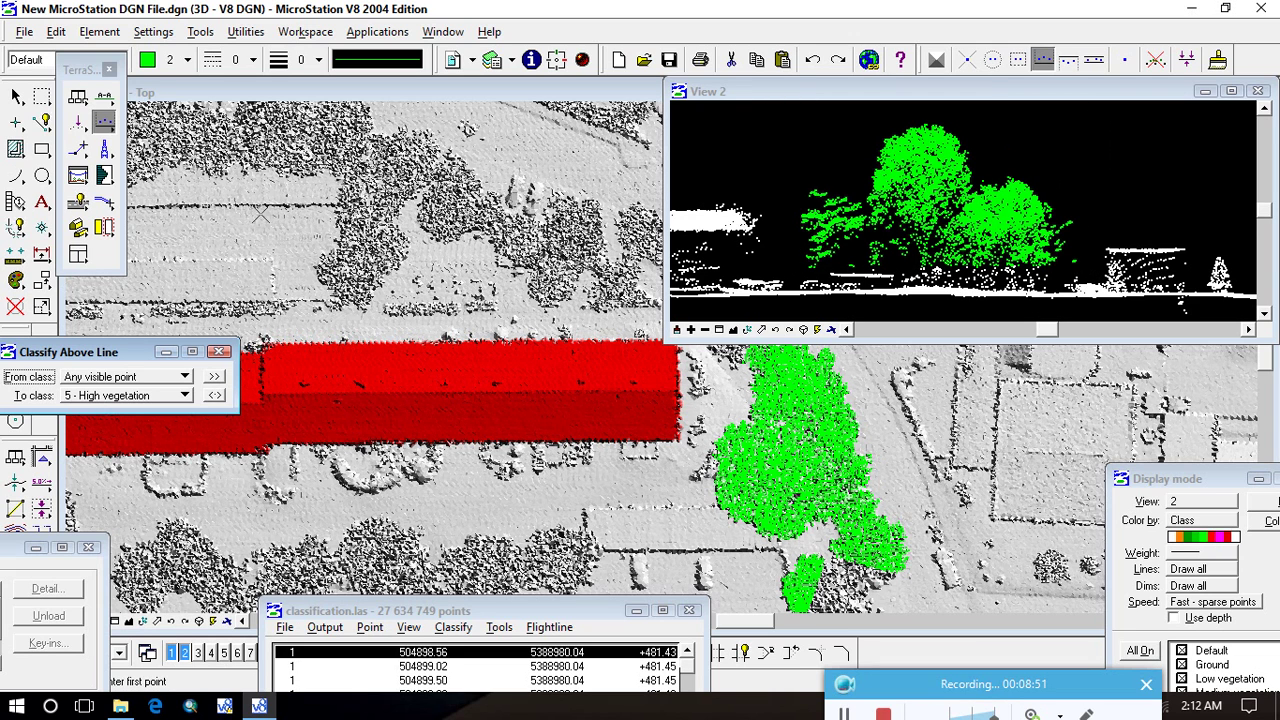
# Draw a vertical section about 6.97 deep through the partly classified tree at the southern end of the green group.
pyautogui.click(104, 95)
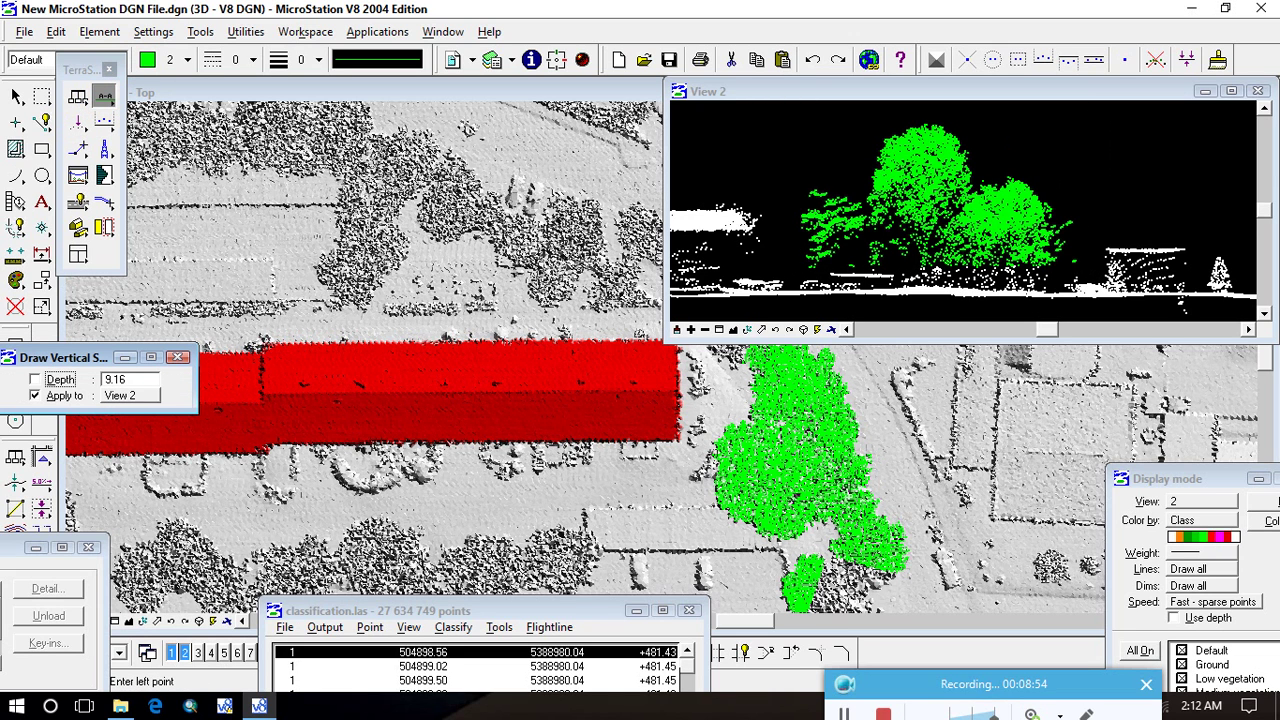
pyautogui.scroll(-1, 799, 401)
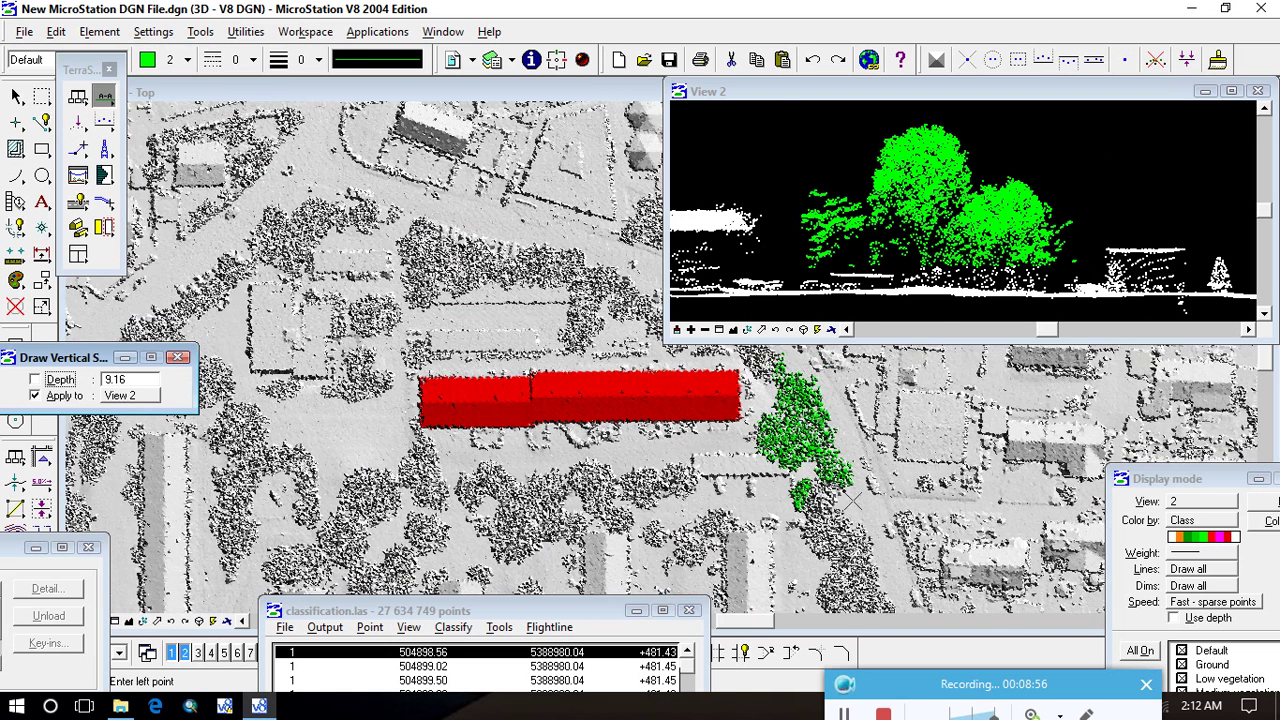
pyautogui.scroll(-1, 799, 401)
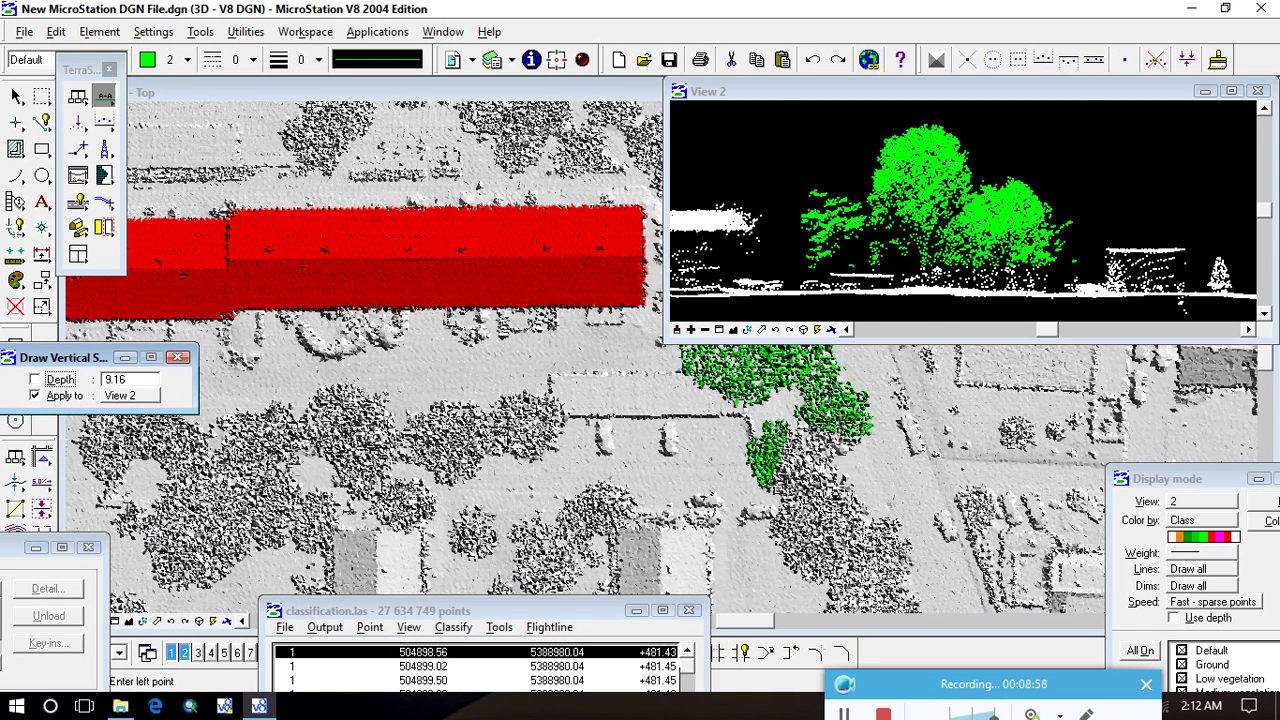
pyautogui.click(772, 436)
pyautogui.click(840, 440)
pyautogui.click(852, 490)
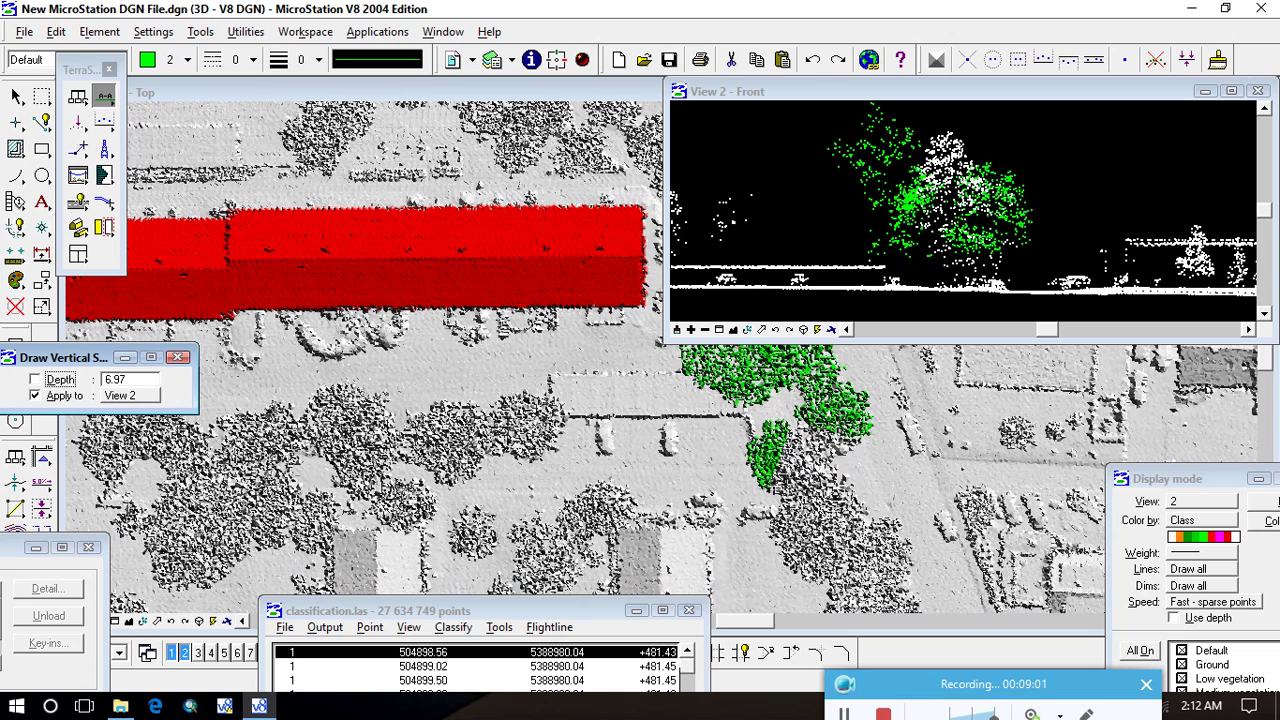
# Classify the southern tree's crown and the low points just above the ground beneath it as High vegetation.
pyautogui.click(104, 121)
pyautogui.click(926, 272)
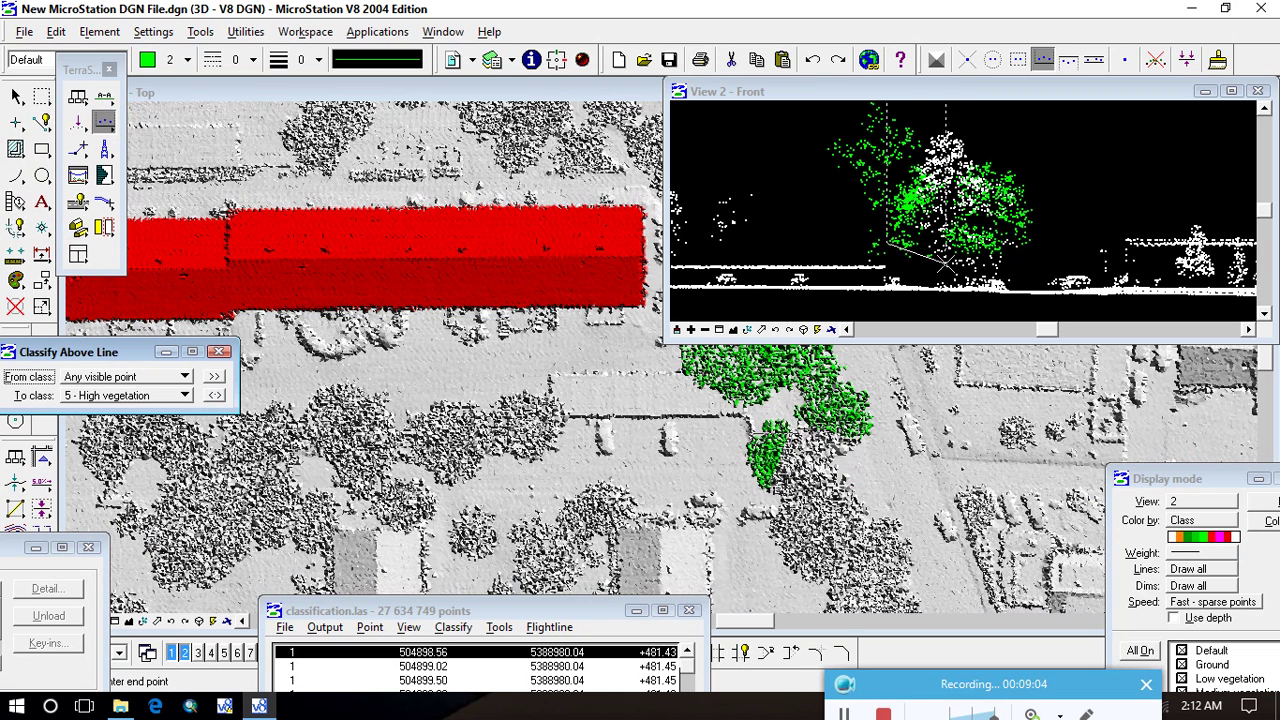
pyautogui.click(995, 272)
pyautogui.click(998, 272)
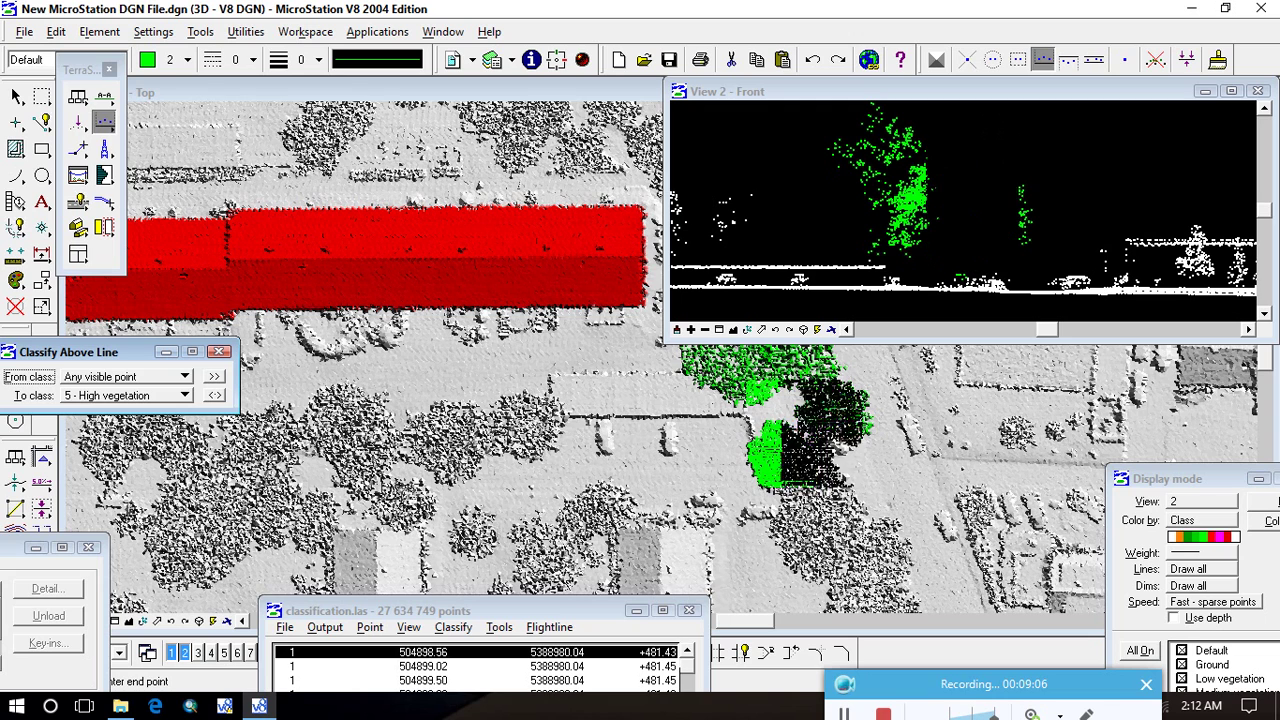
pyautogui.scroll(2, 958, 275)
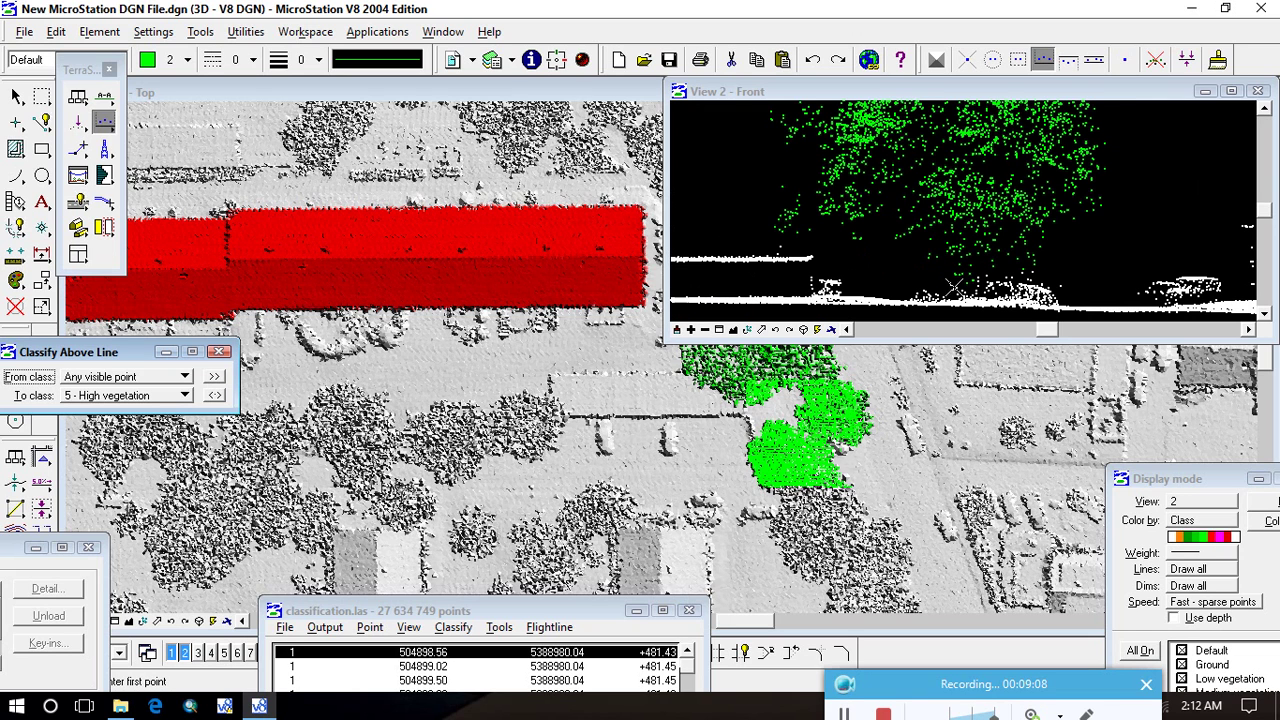
pyautogui.click(908, 296)
pyautogui.click(1077, 298)
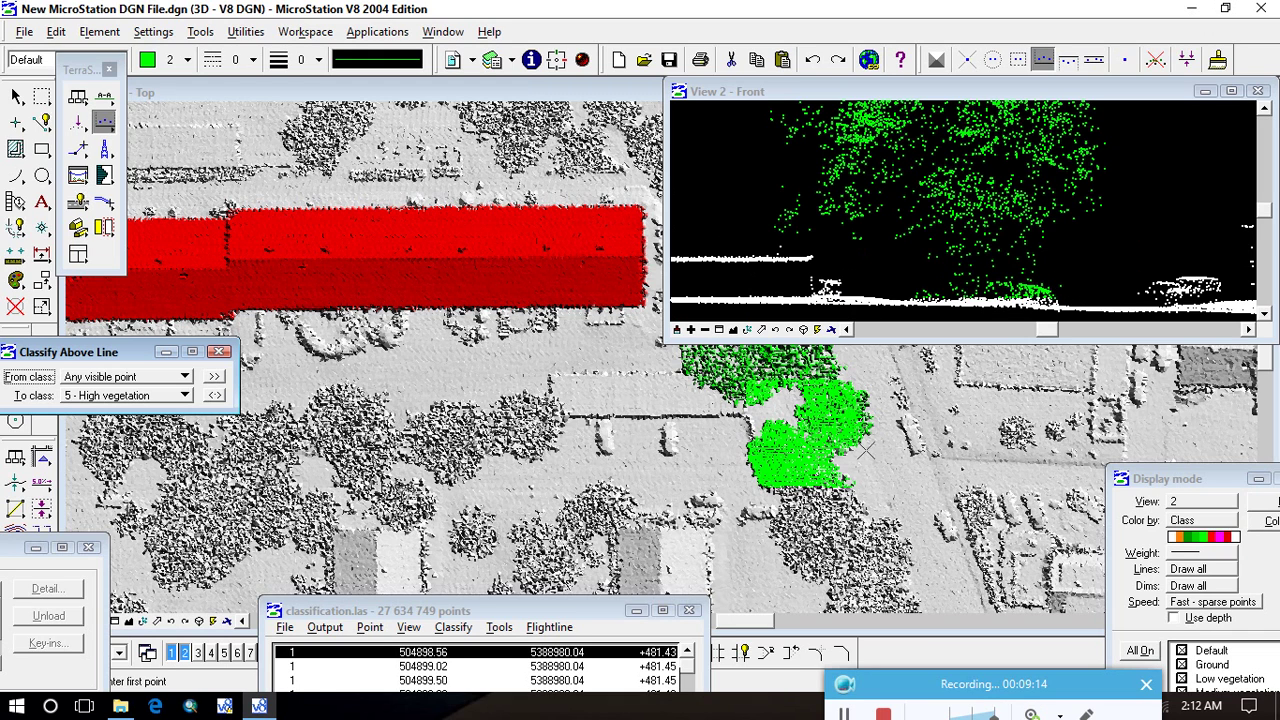
# Draw a vertical section about 6.76 deep through the unclassified trees immediately south of the green group.
pyautogui.click(104, 95)
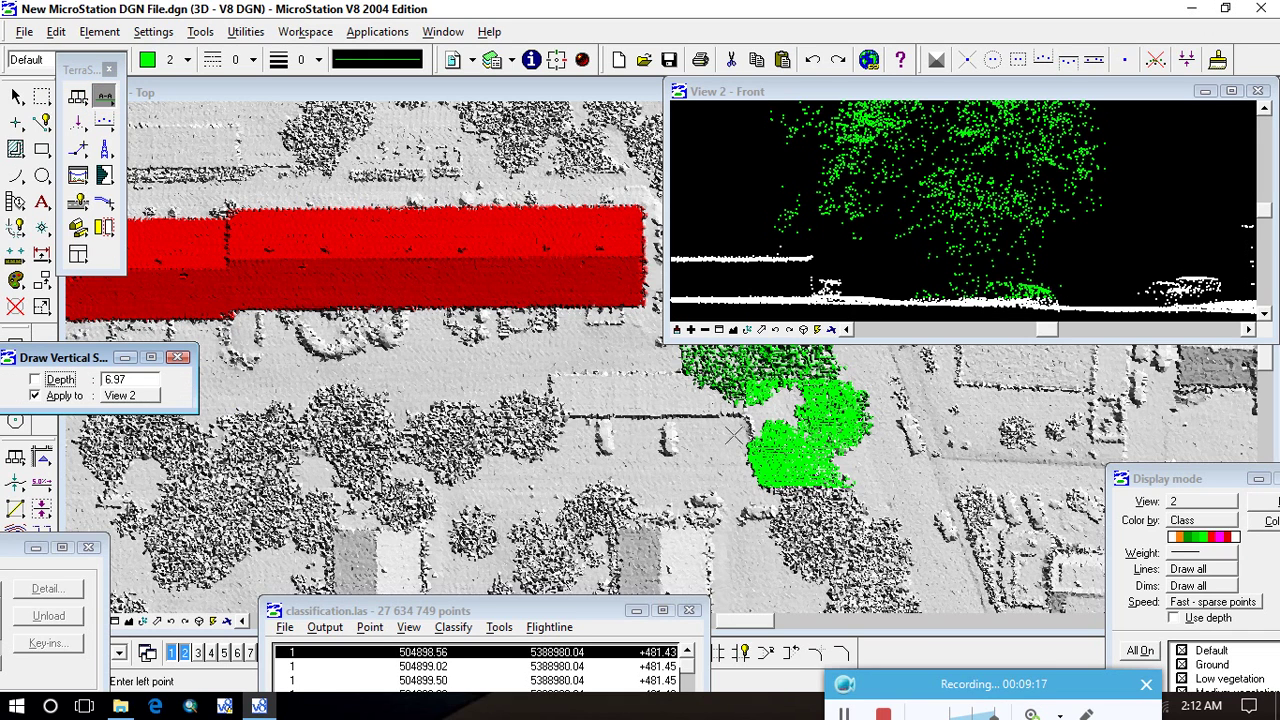
pyautogui.scroll(-1, 711, 386)
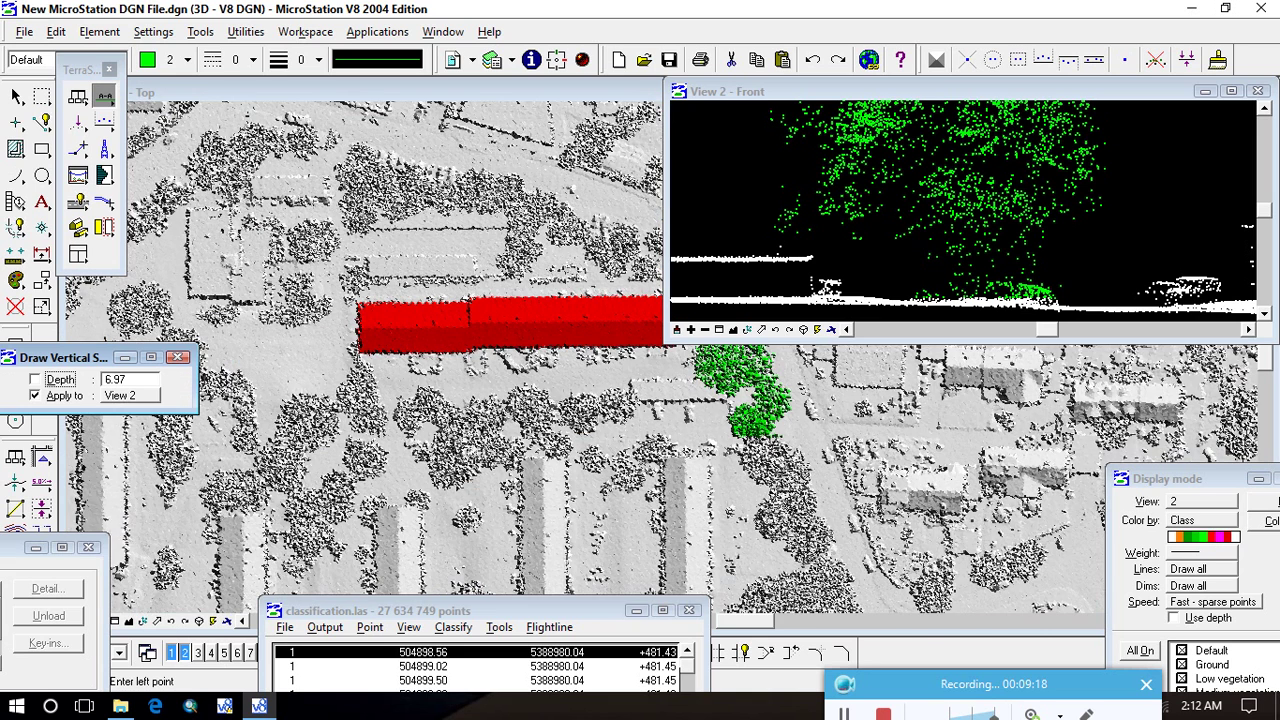
pyautogui.scroll(1, 771, 434)
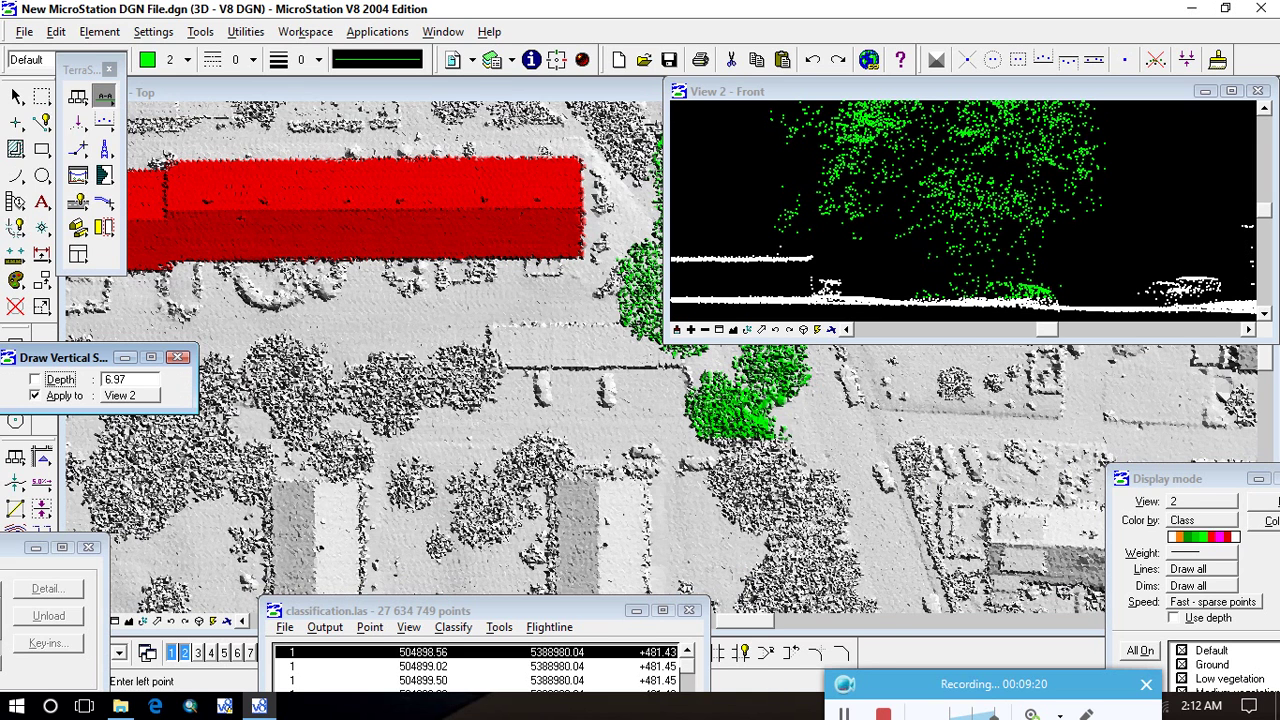
pyautogui.click(712, 468)
pyautogui.click(858, 505)
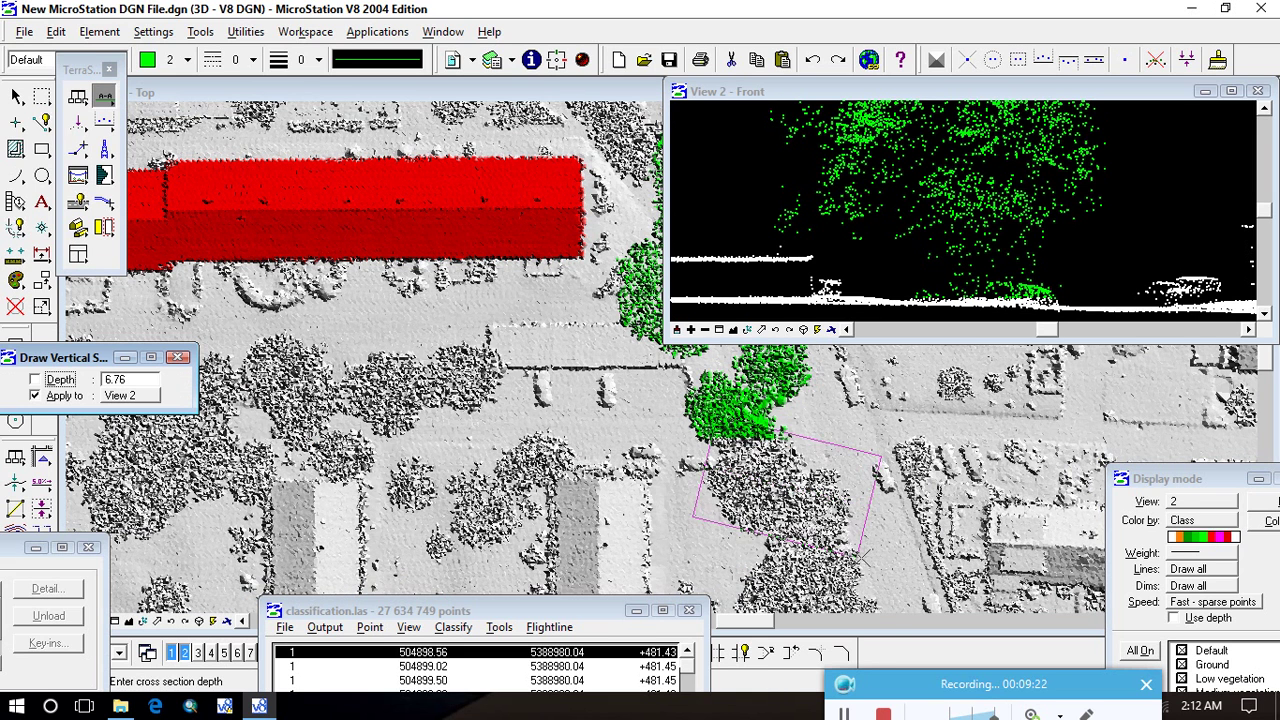
# Classify the crowns and trunks of the trees in this section as High vegetation, including the leftover points on the lower eastern side.
pyautogui.click(104, 121)
pyautogui.click(882, 268)
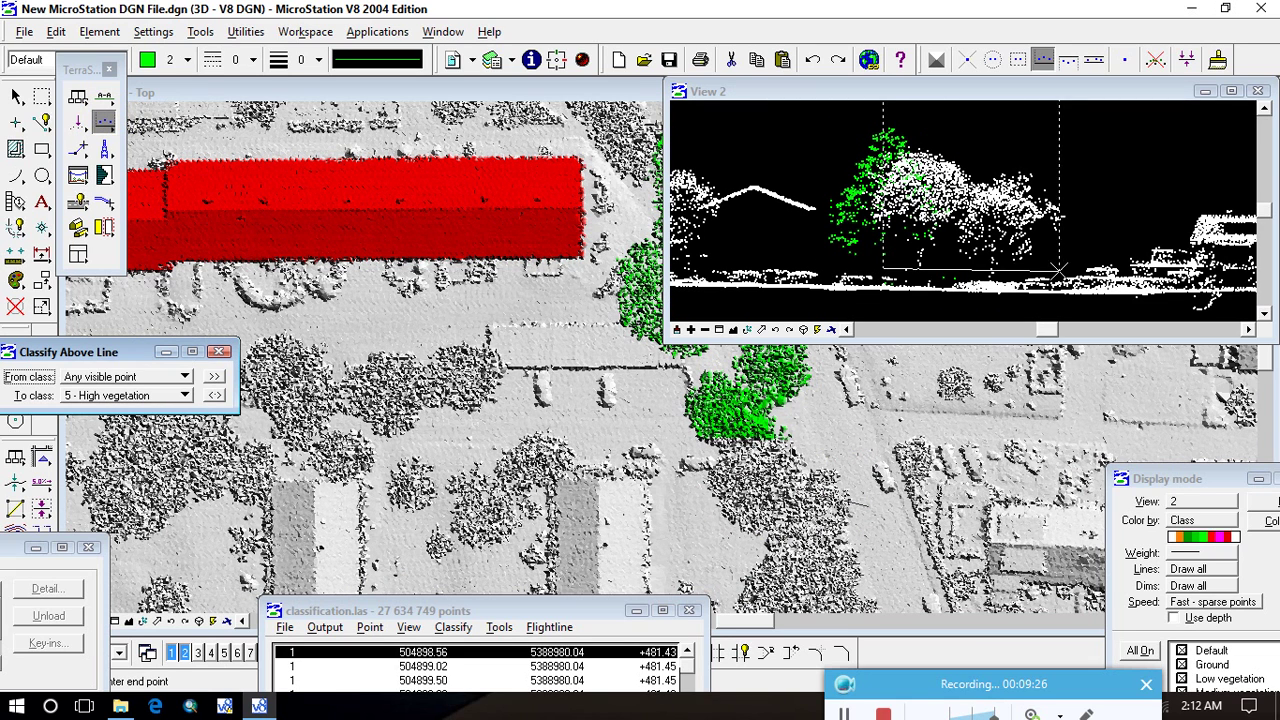
pyautogui.click(1022, 283)
pyautogui.click(845, 246)
pyautogui.click(992, 248)
pyautogui.click(906, 234)
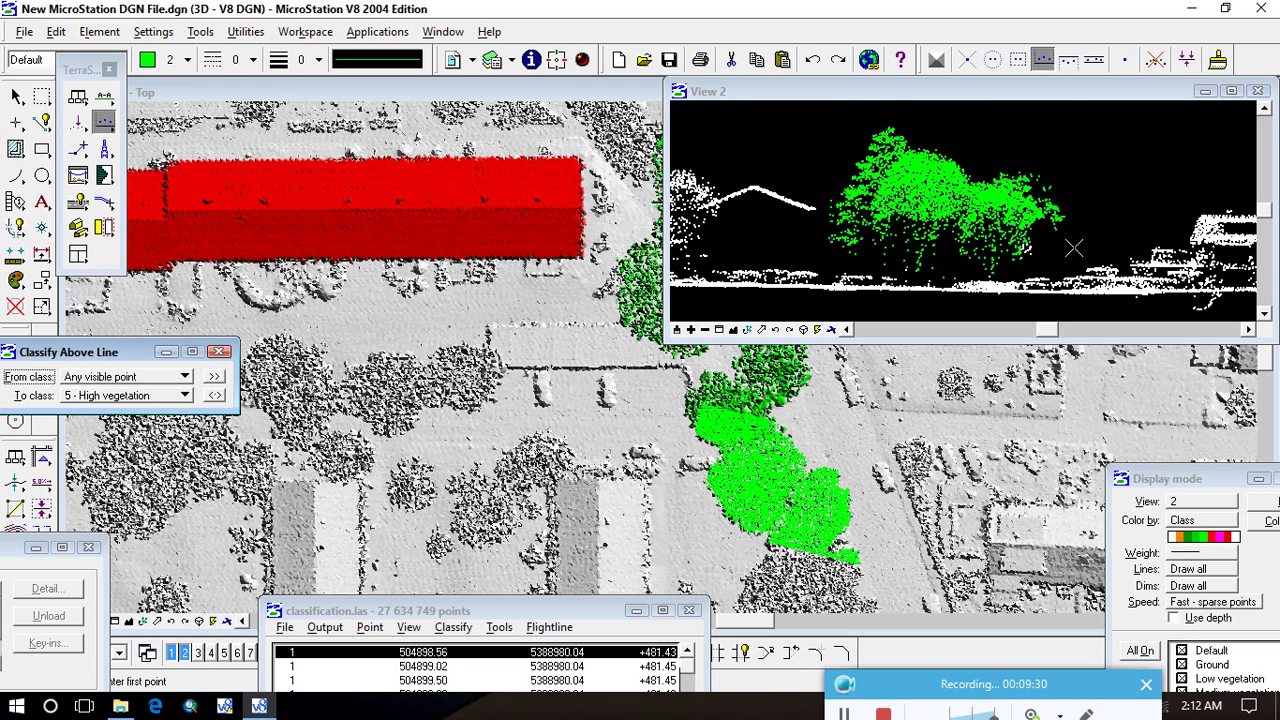
pyautogui.click(1050, 271)
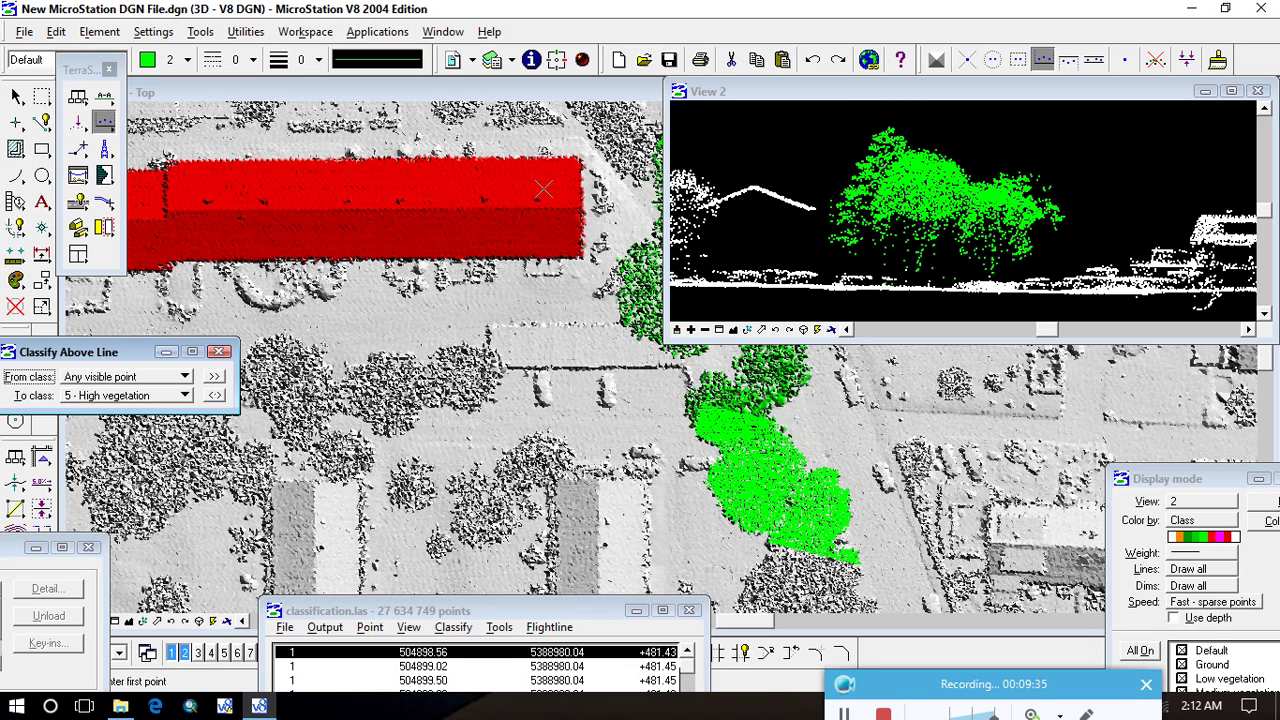
# Check the classified trees east of the building with vertical sections about 4.12 and 7.98 deep.
pyautogui.click(104, 96)
pyautogui.click(698, 374)
pyautogui.click(799, 366)
pyautogui.click(795, 391)
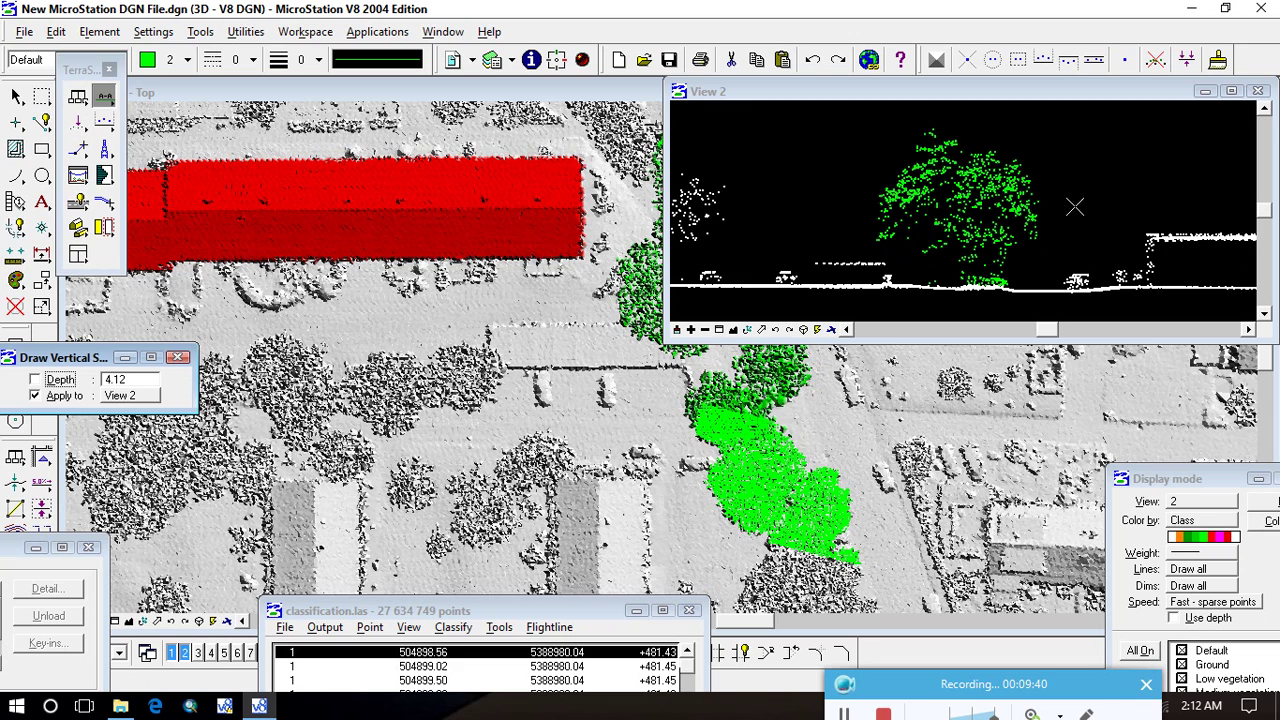
pyautogui.scroll(-1, 850, 488)
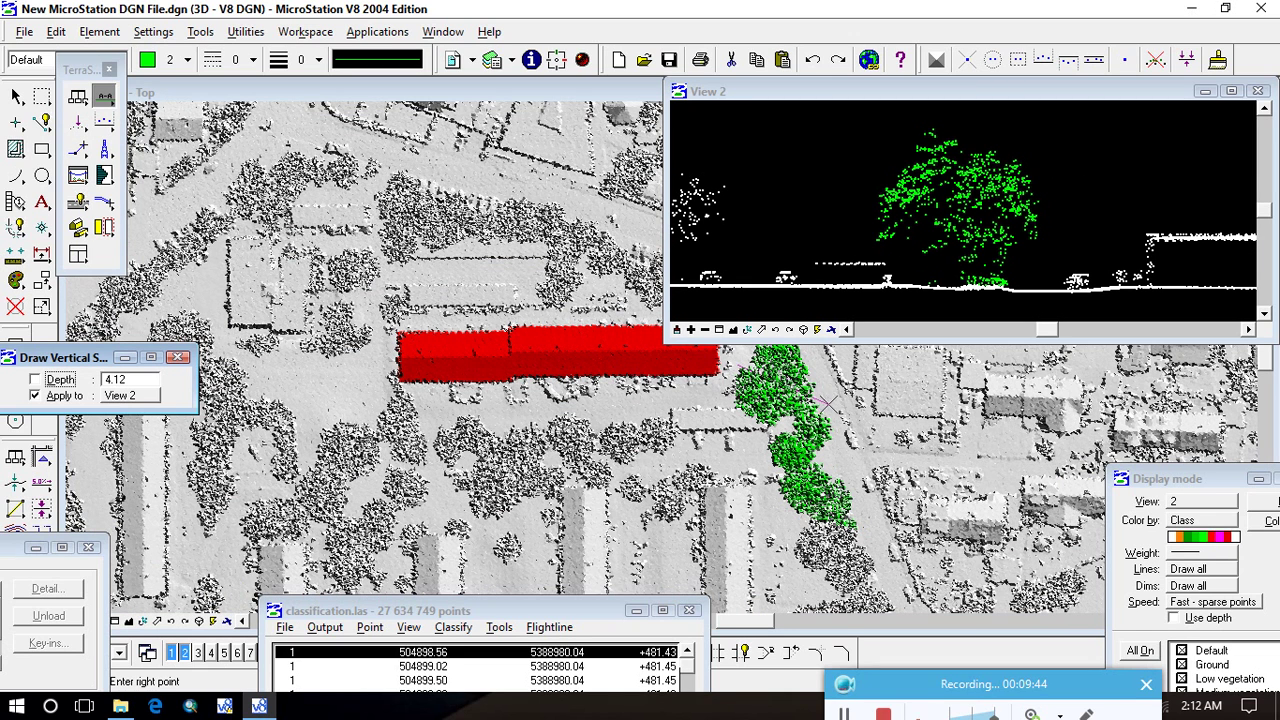
pyautogui.click(833, 437)
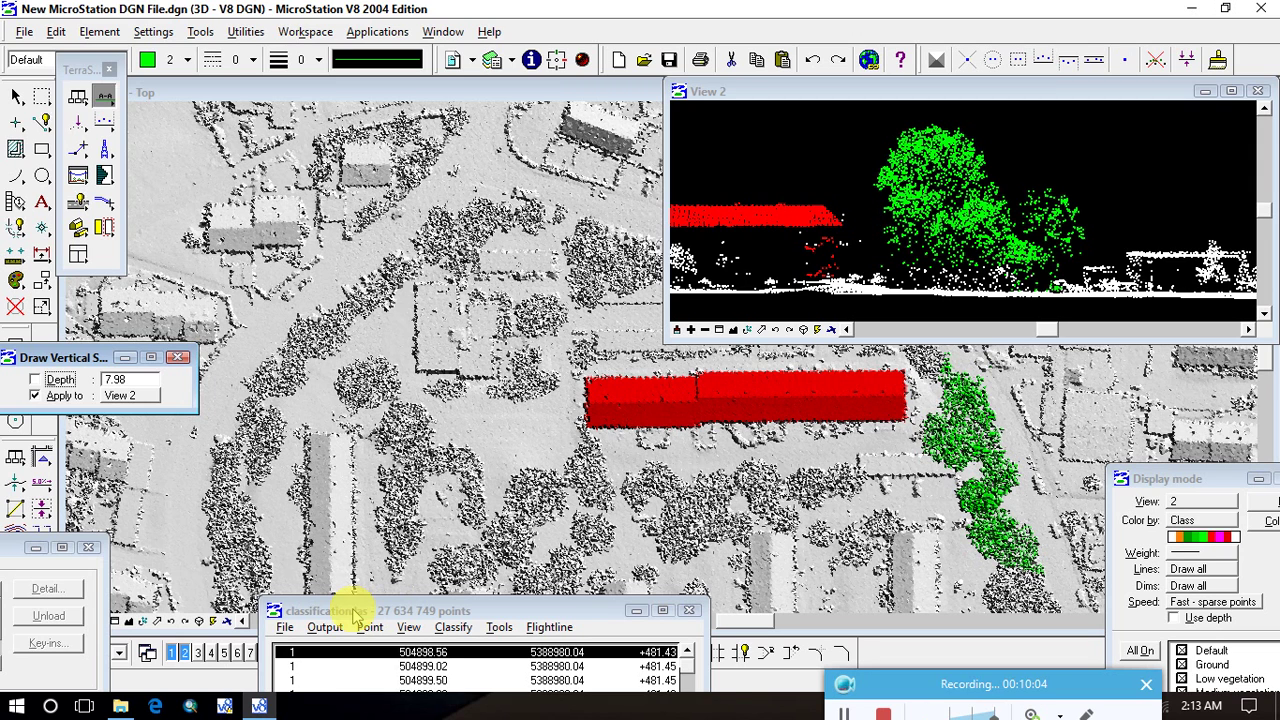
# Move the classification.las point list clear of the top view and pan across the point cloud west of the red building.
pyautogui.moveTo(342, 609); pyautogui.dragTo(366, 697)
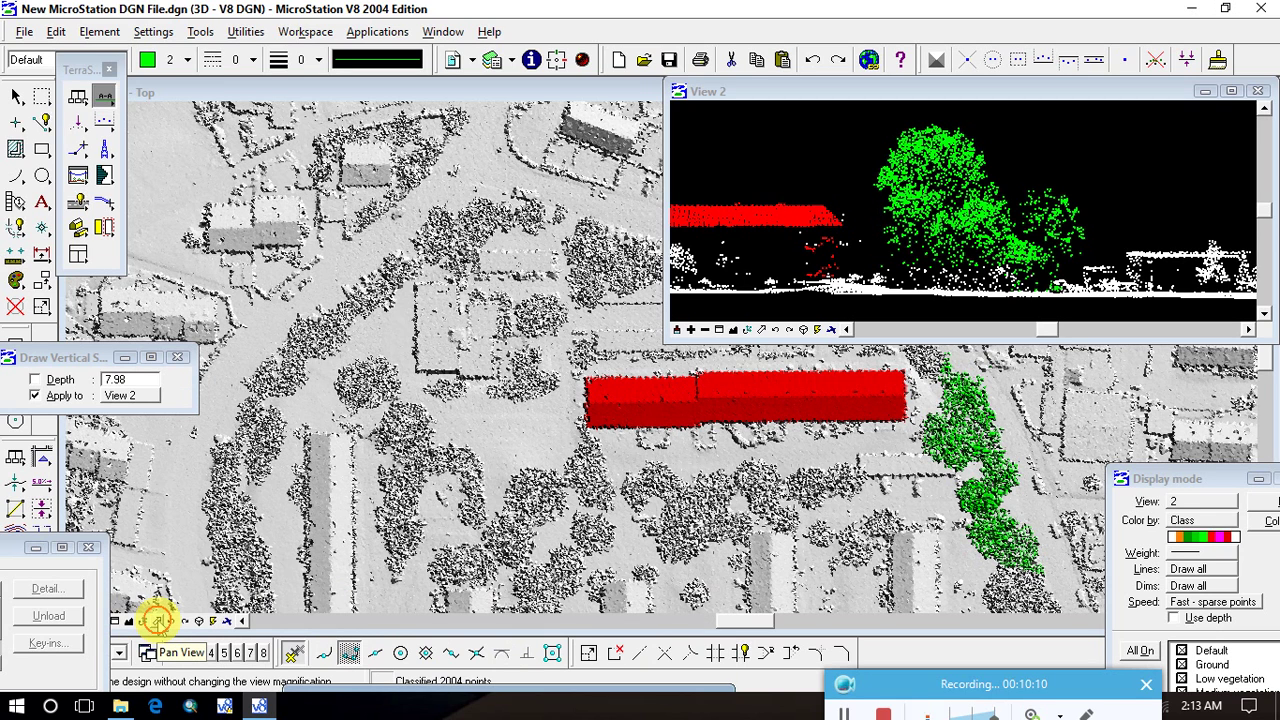
pyautogui.click(158, 621)
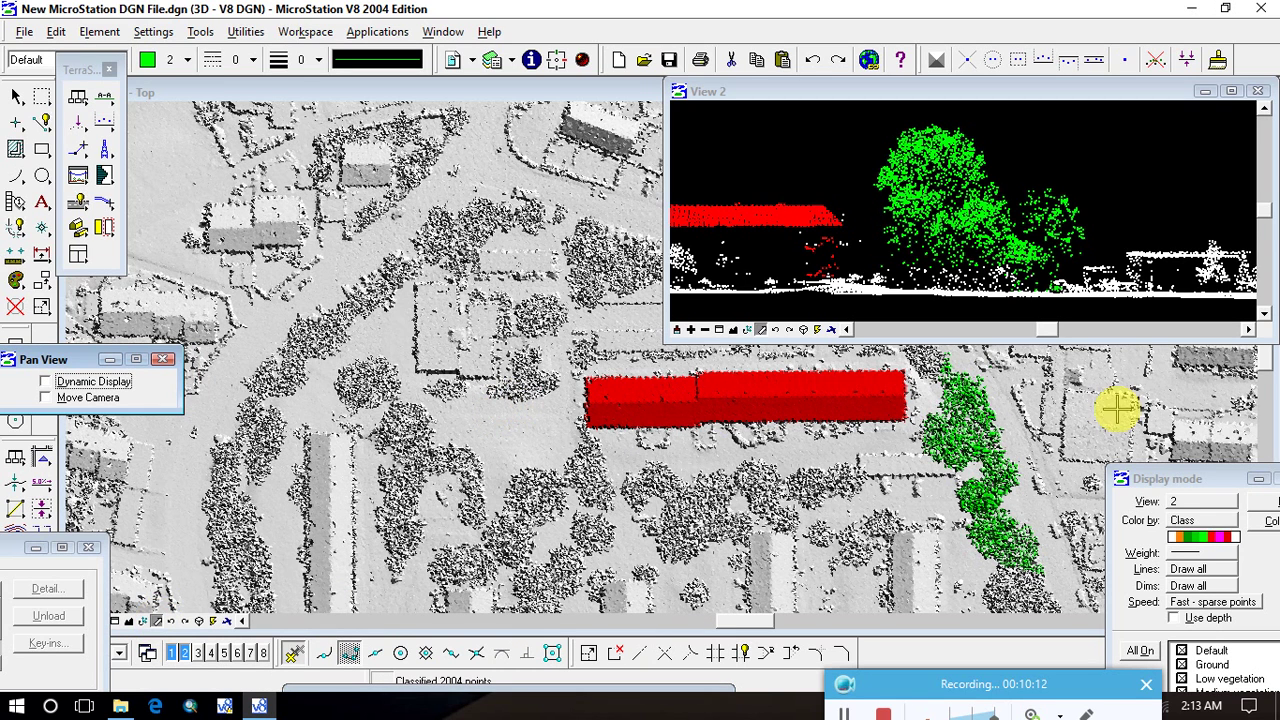
pyautogui.click(550, 415)
pyautogui.click(804, 443)
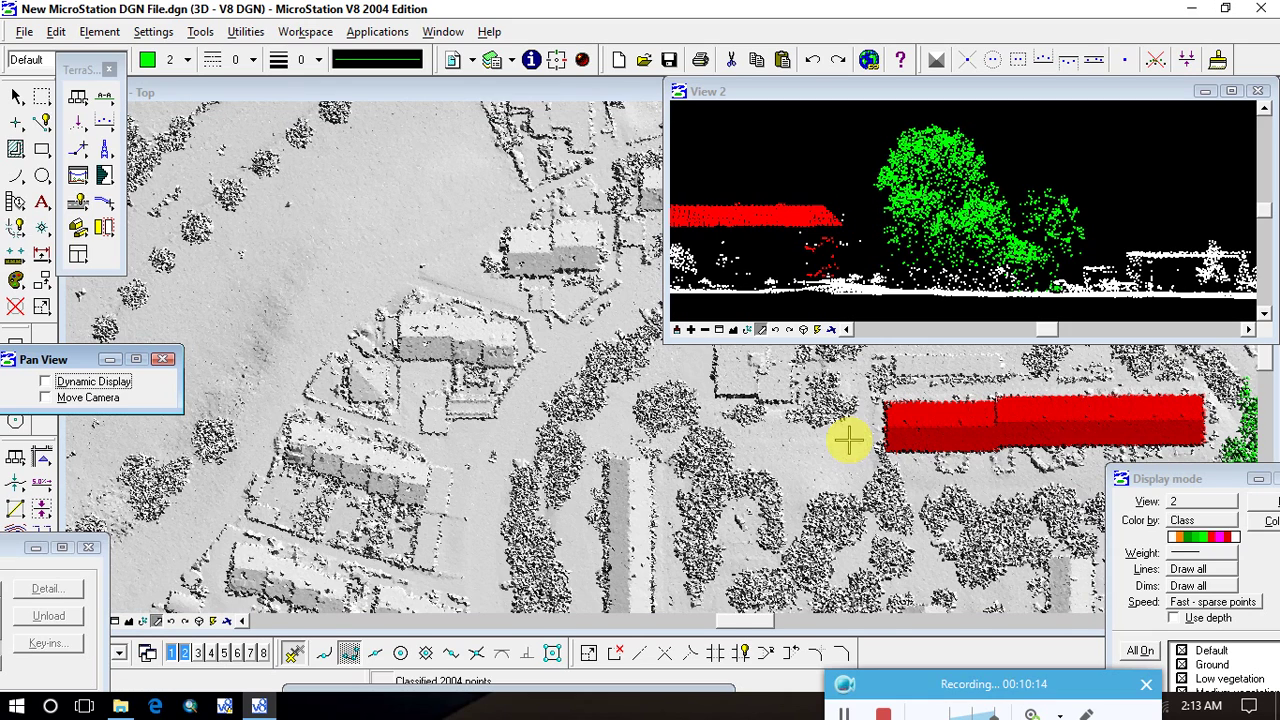
pyautogui.click(657, 429)
pyautogui.click(988, 442)
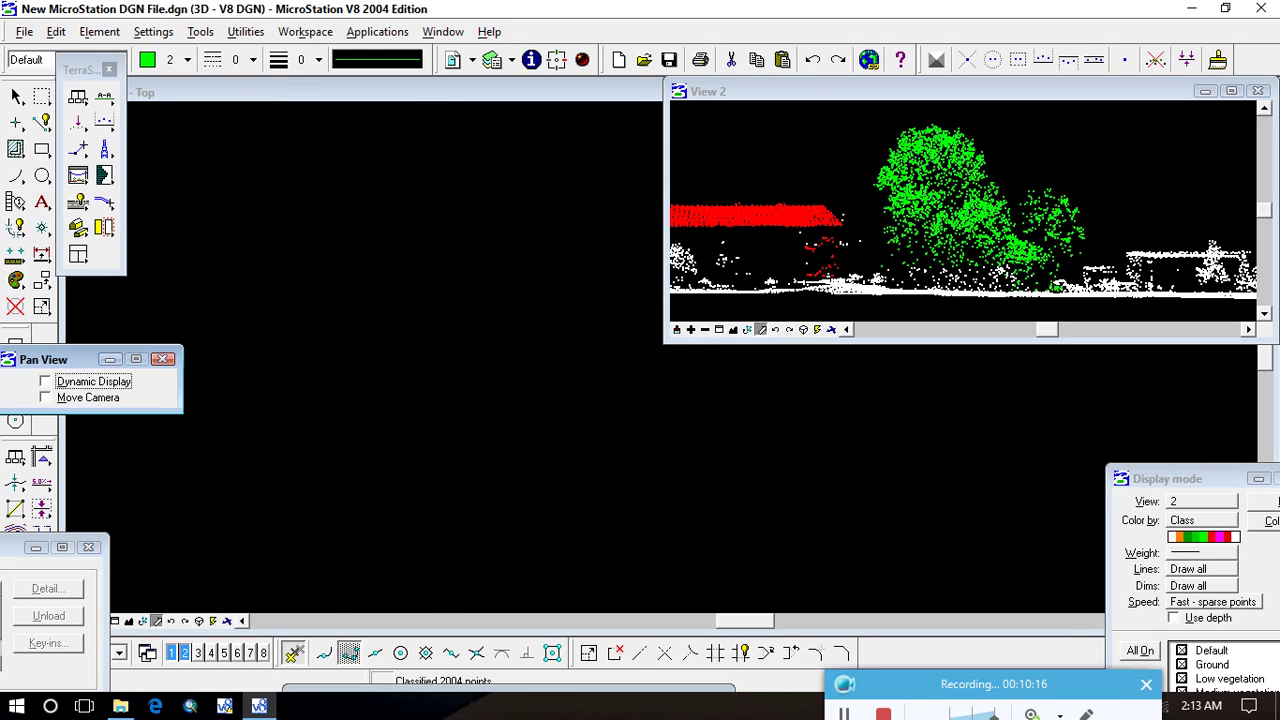
pyautogui.click(678, 438)
pyautogui.click(900, 438)
pyautogui.click(985, 452)
pyautogui.click(596, 492)
pyautogui.click(994, 474)
pyautogui.click(902, 478)
pyautogui.click(944, 462)
pyautogui.click(734, 471)
pyautogui.click(778, 466)
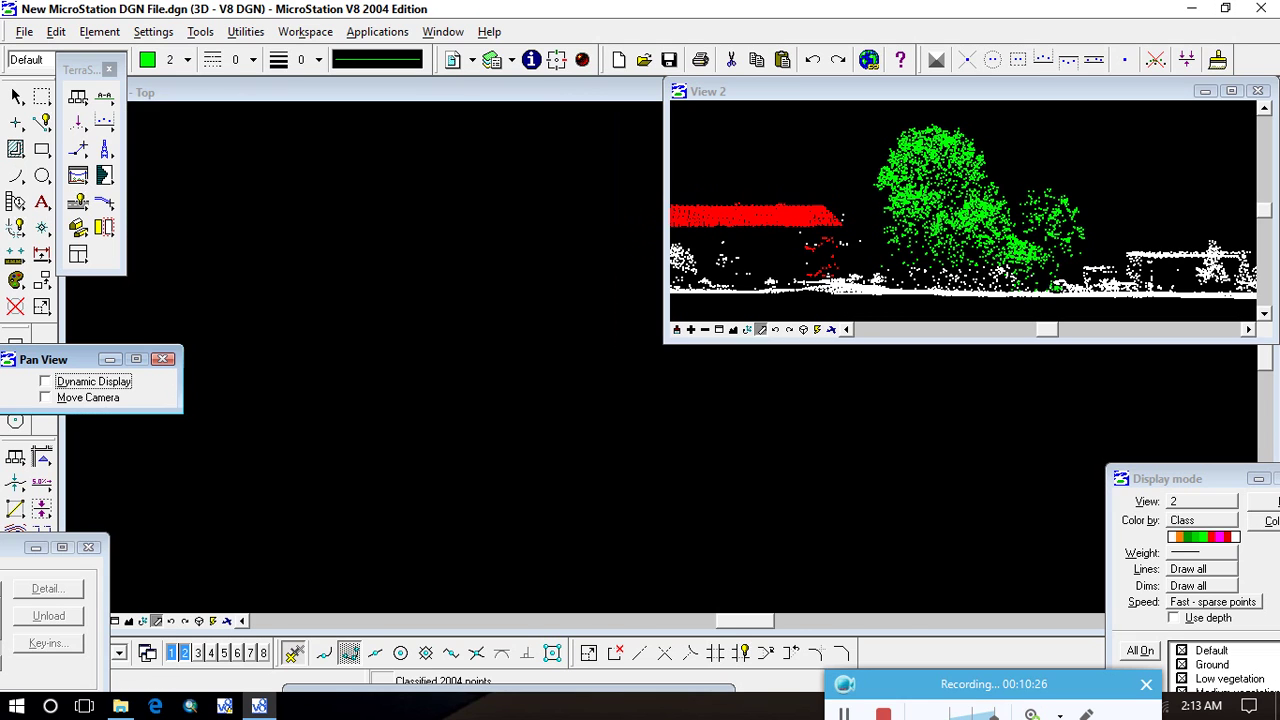